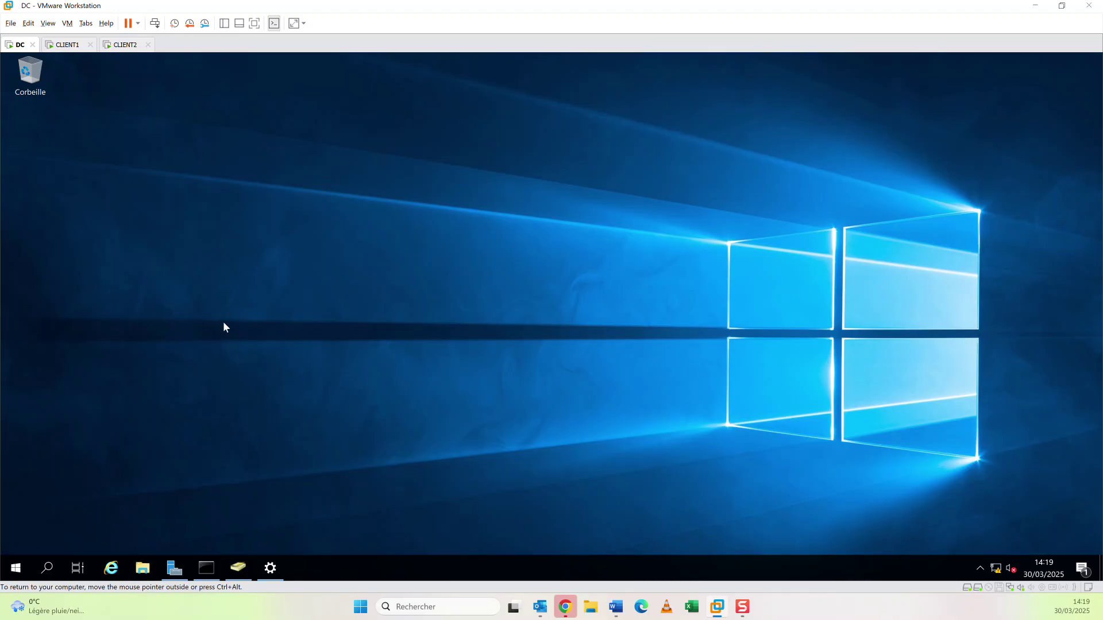
On the CLIENT1 machine, open the domain user's profile folder under C:\Utilisateurs to examine its contents.
click(70, 47)
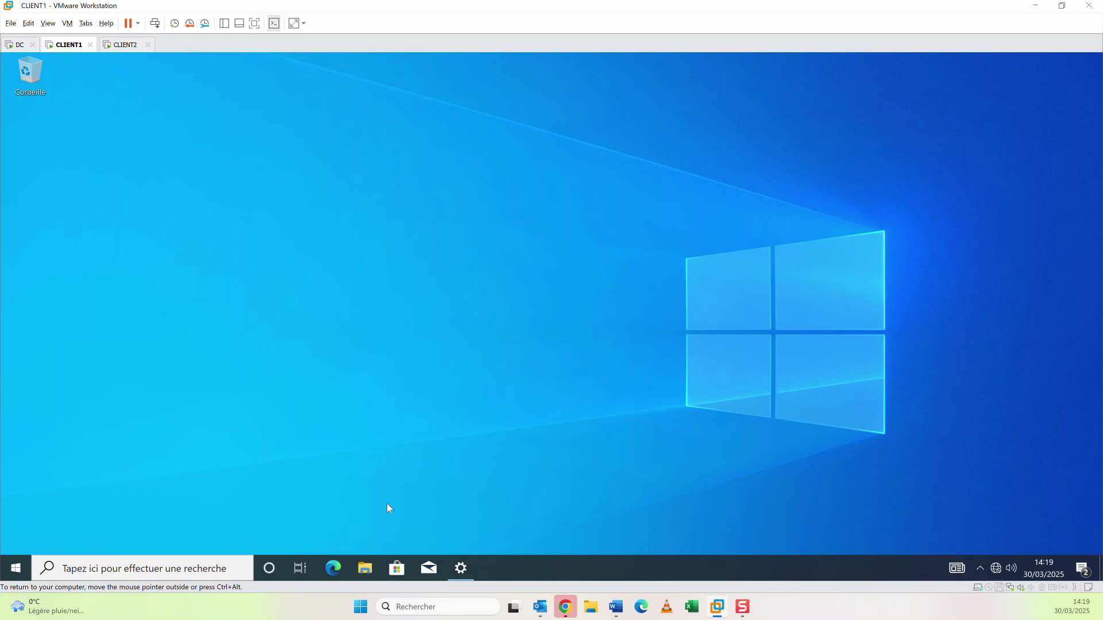
key(super+e)
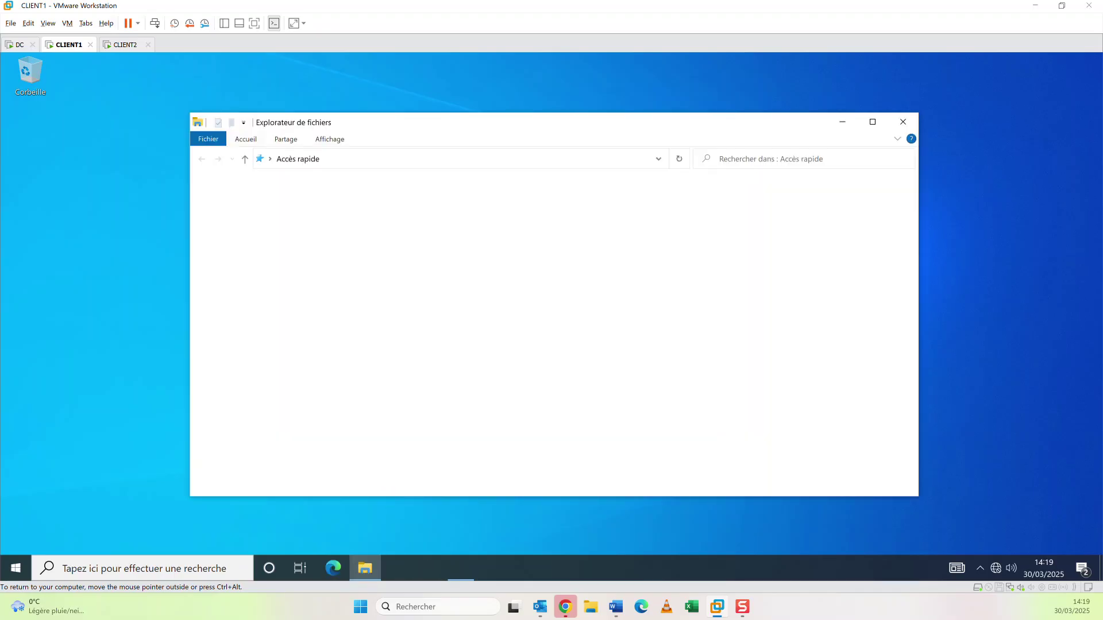
key(super+e)
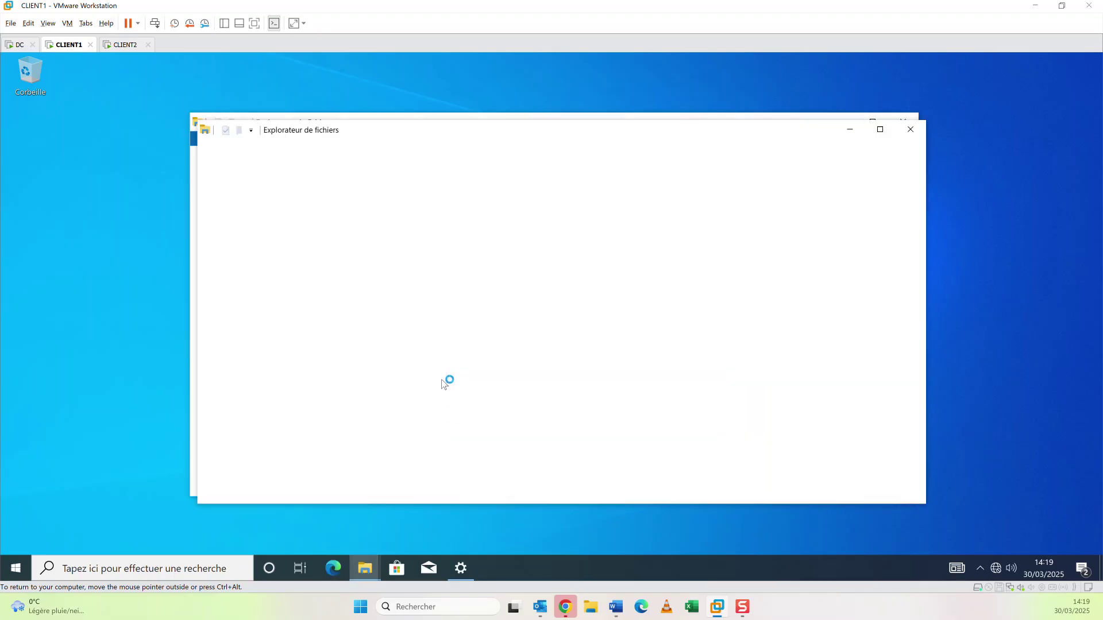
click(908, 133)
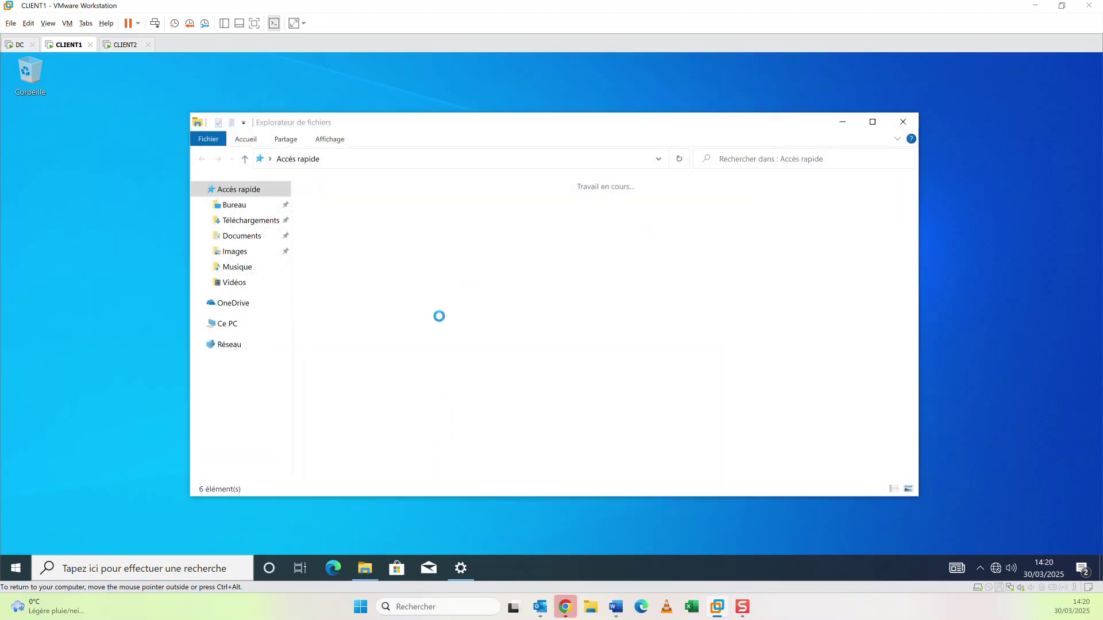
click(246, 326)
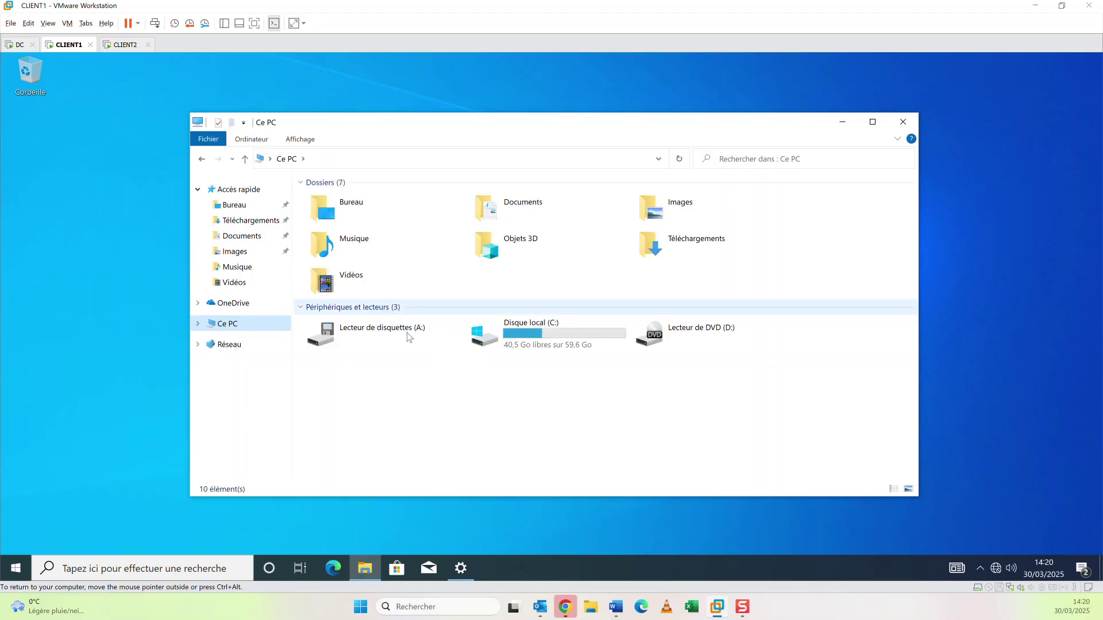
double_click(484, 343)
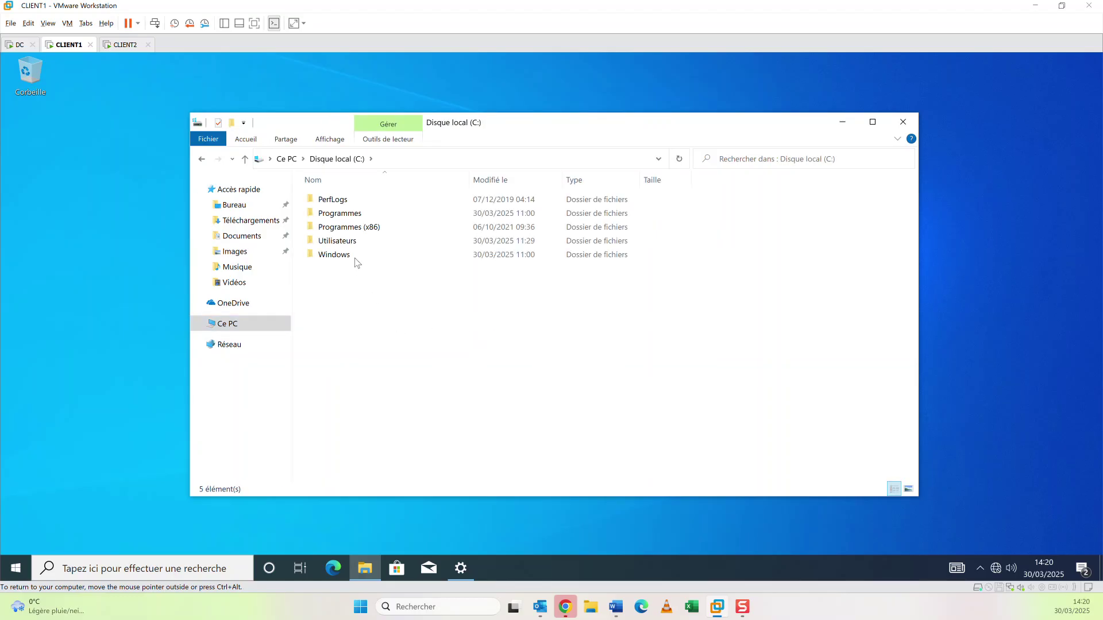
click(355, 242)
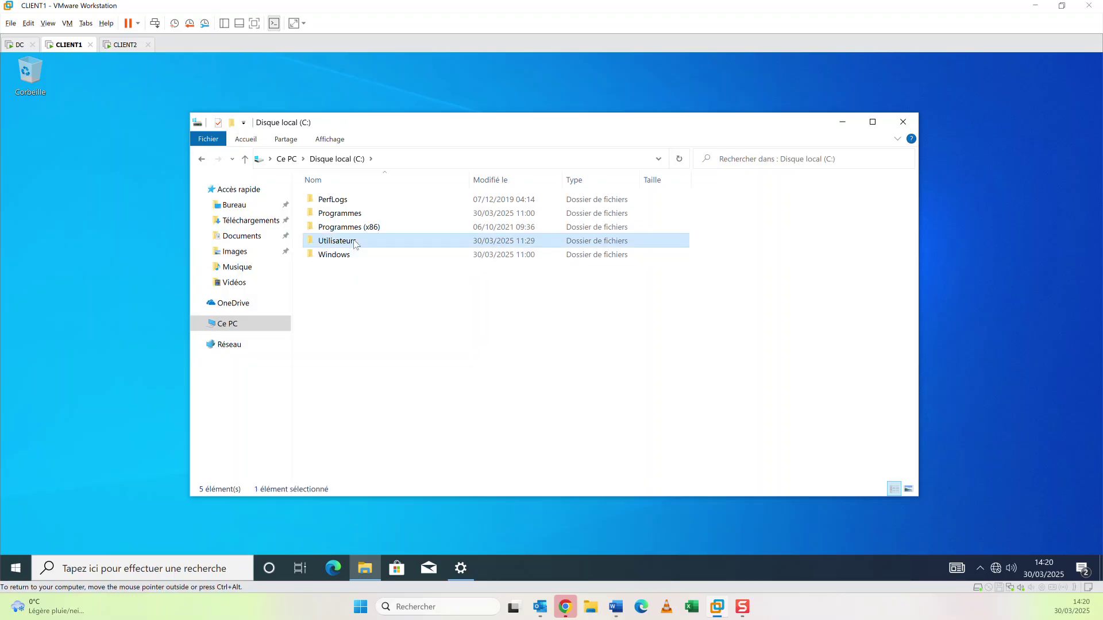
double_click(355, 241)
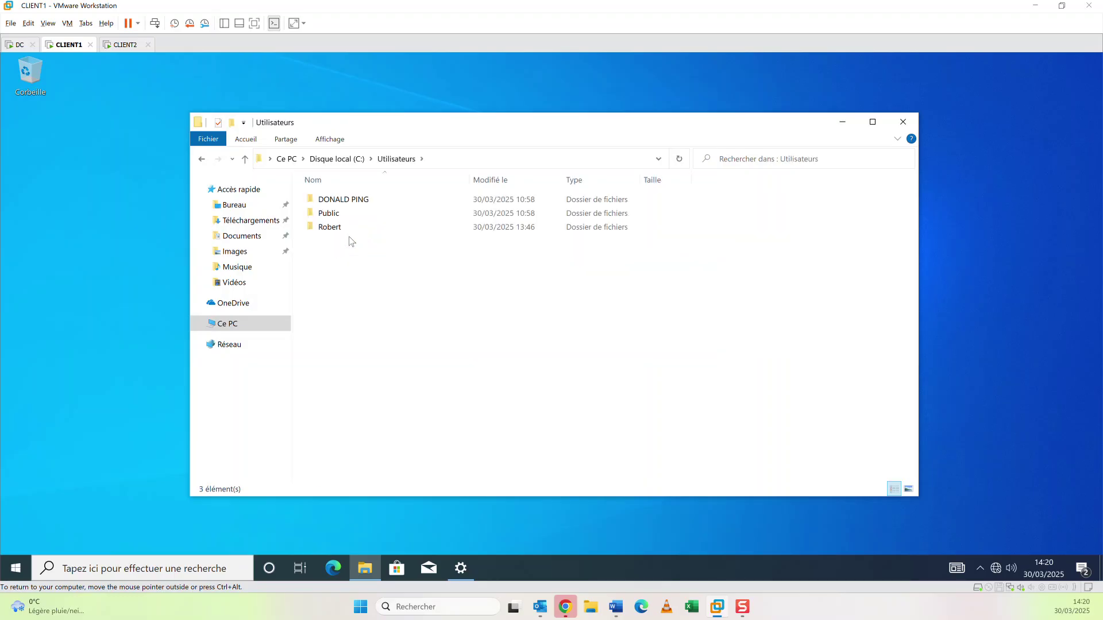
double_click(338, 228)
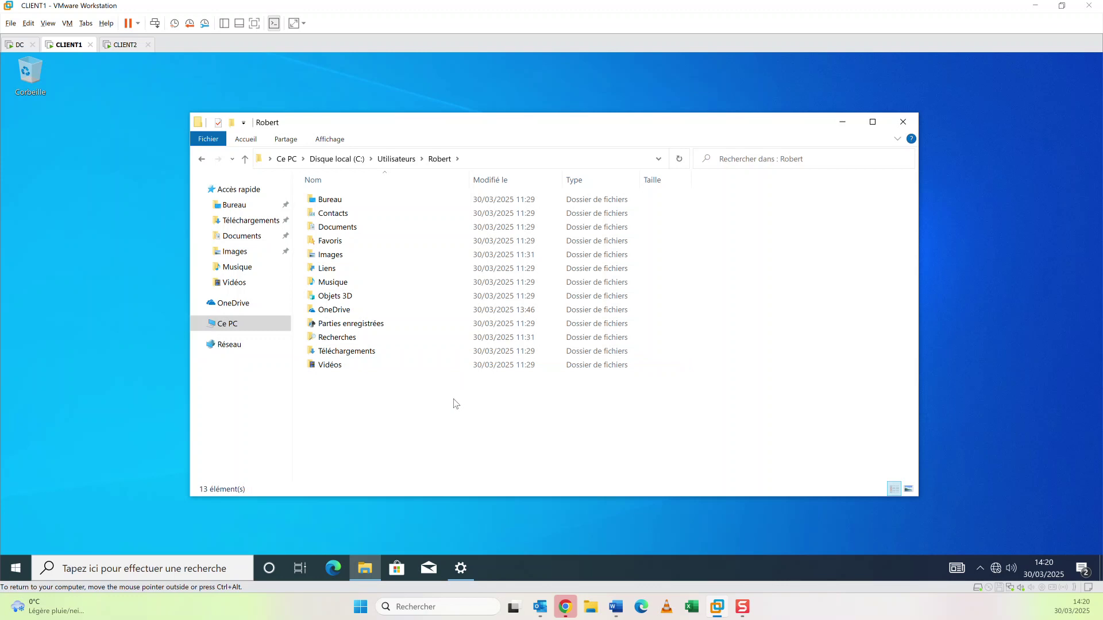
Review the DC machine's local server properties in Server Manager, then look at the CLIENT1 and CLIENT2 machines.
click(16, 45)
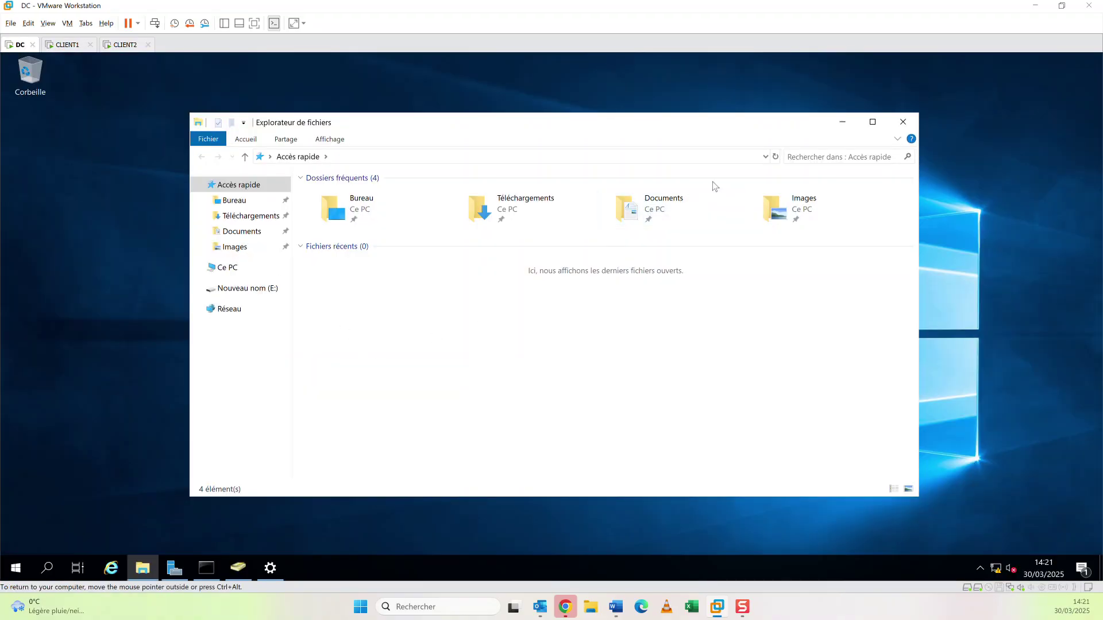
click(842, 121)
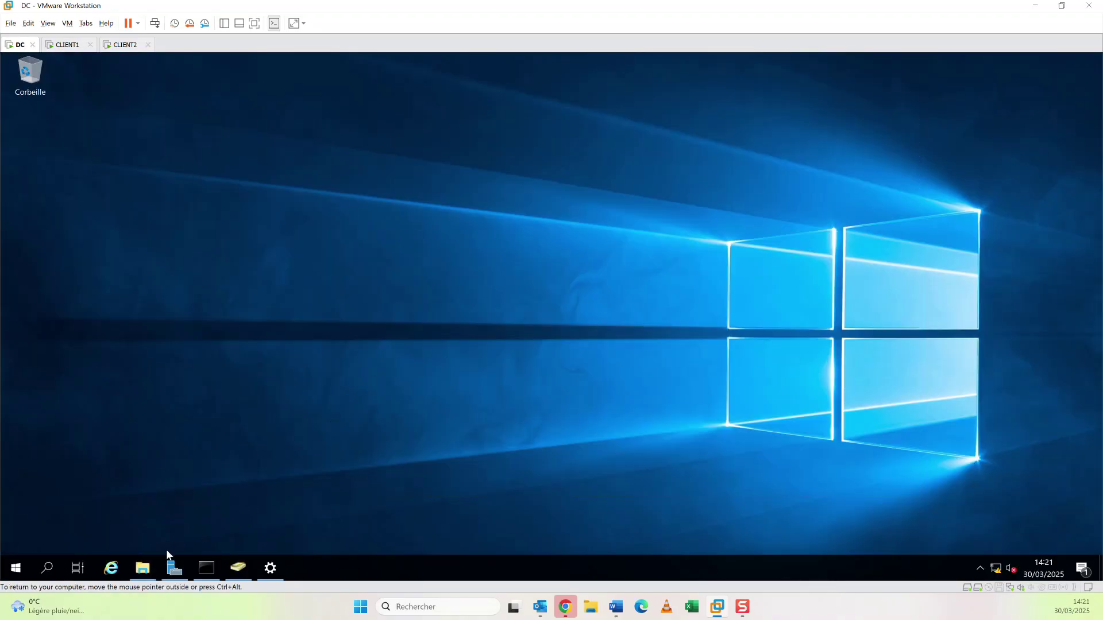
click(174, 567)
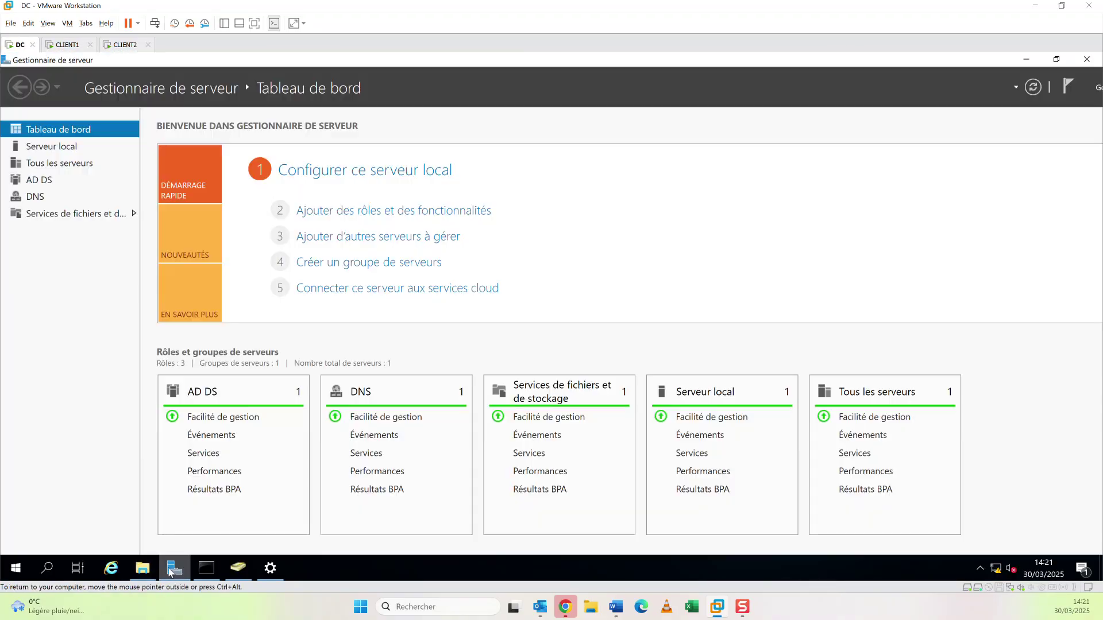
click(68, 151)
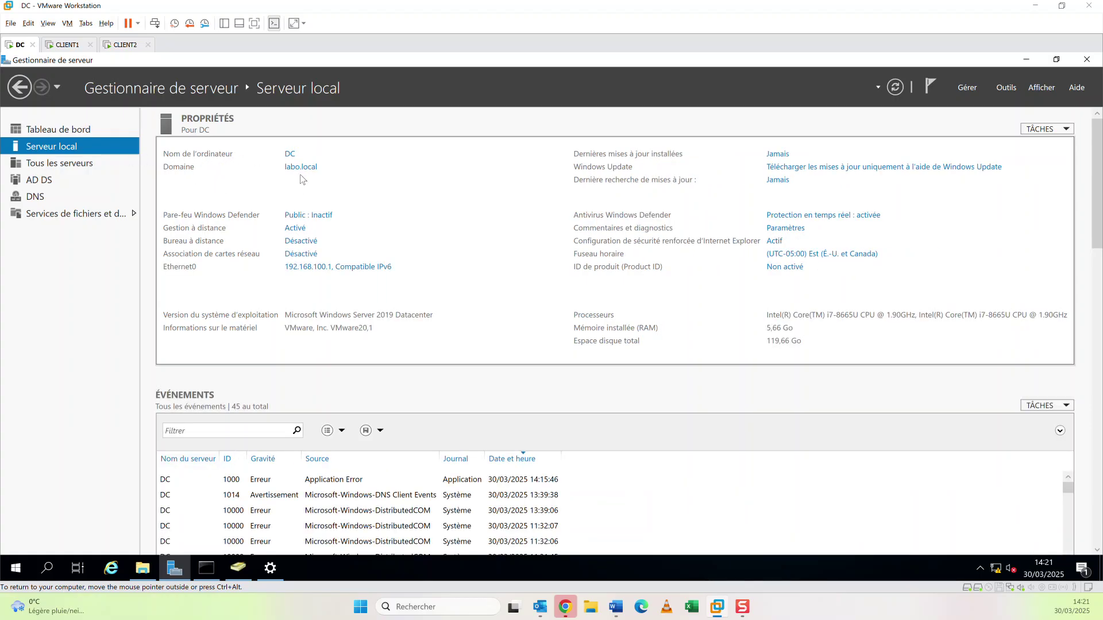
click(68, 45)
click(126, 45)
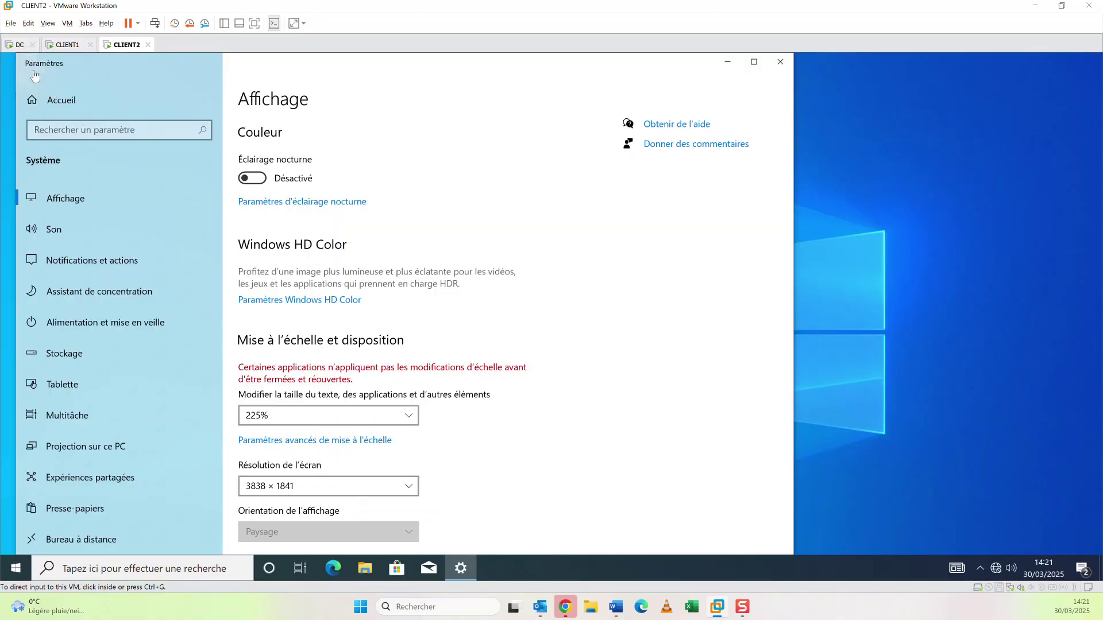
On the DC machine, examine the Marketing unit's users and computers in Active Directory, widening the Nom column to show full names.
click(19, 45)
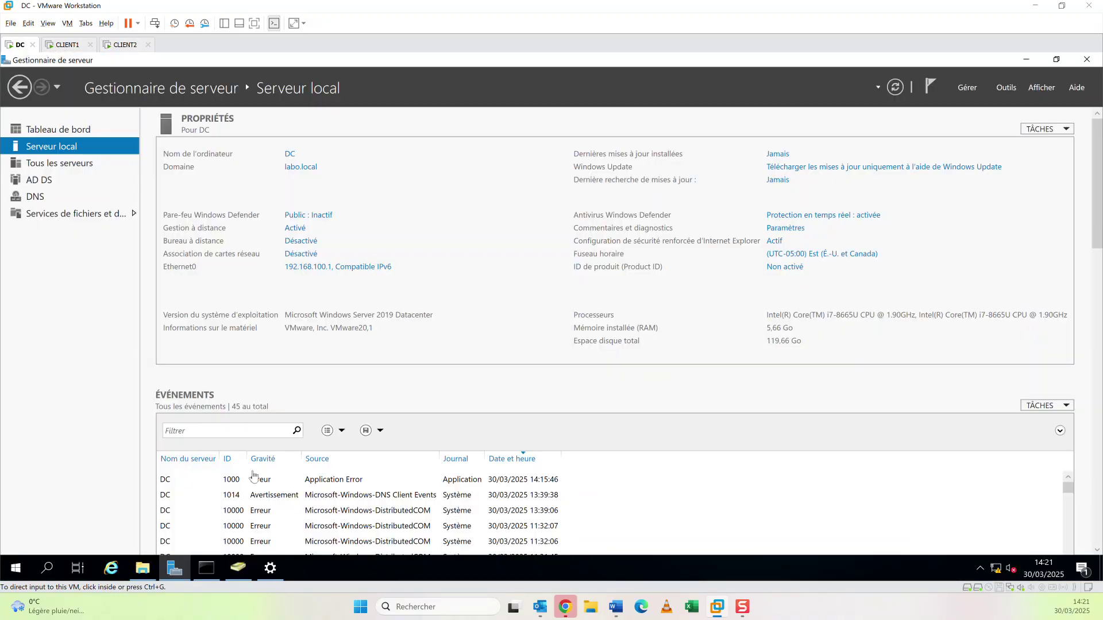
click(245, 573)
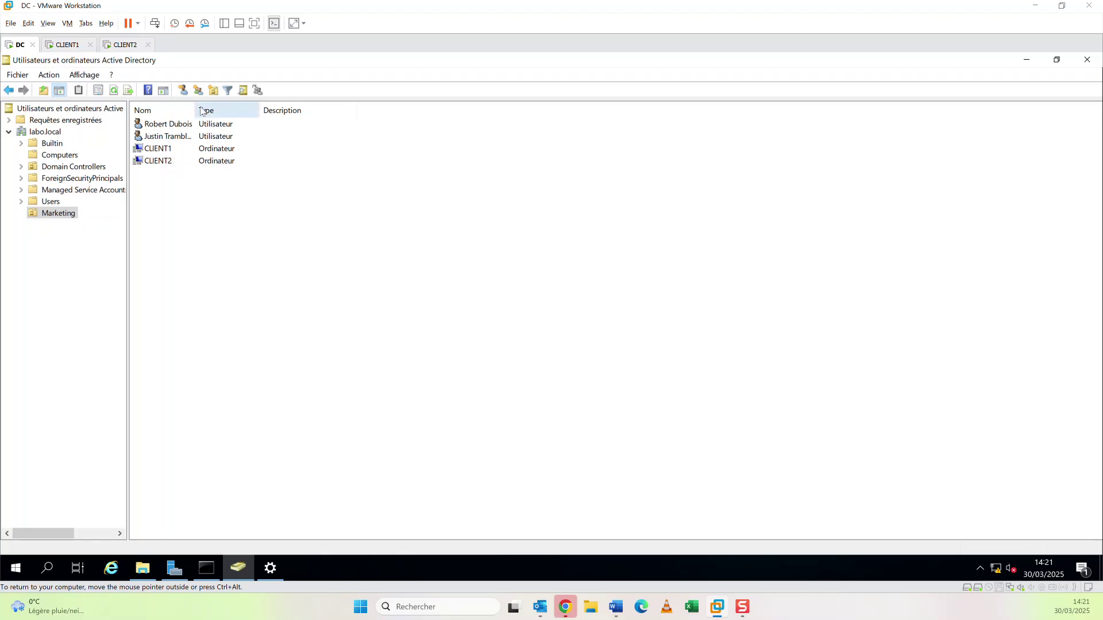
drag(197, 113, 246, 113)
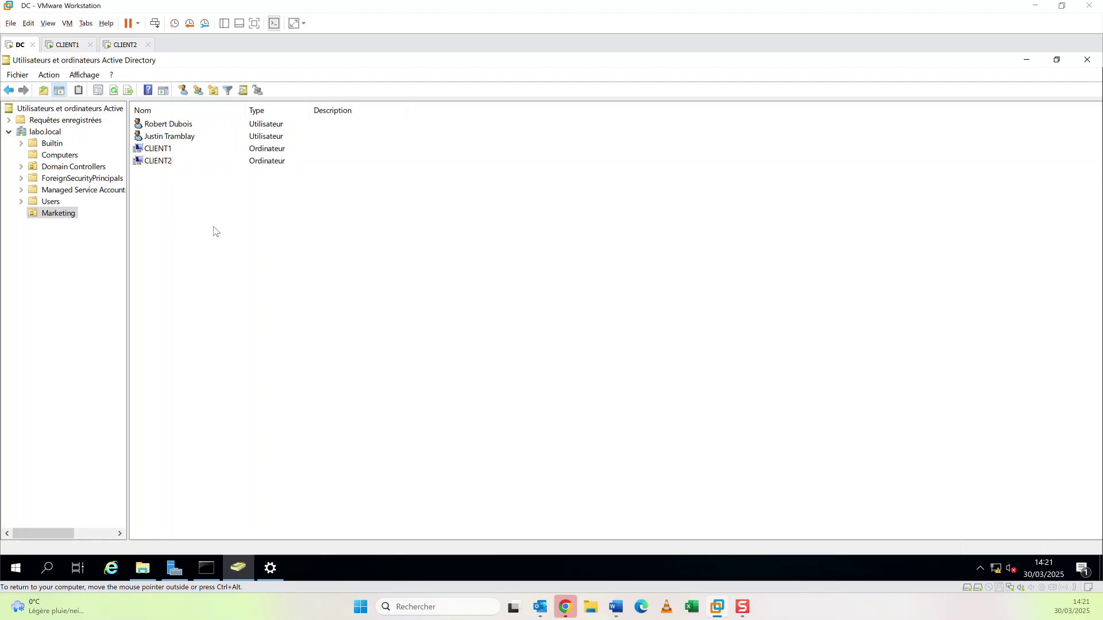
click(179, 136)
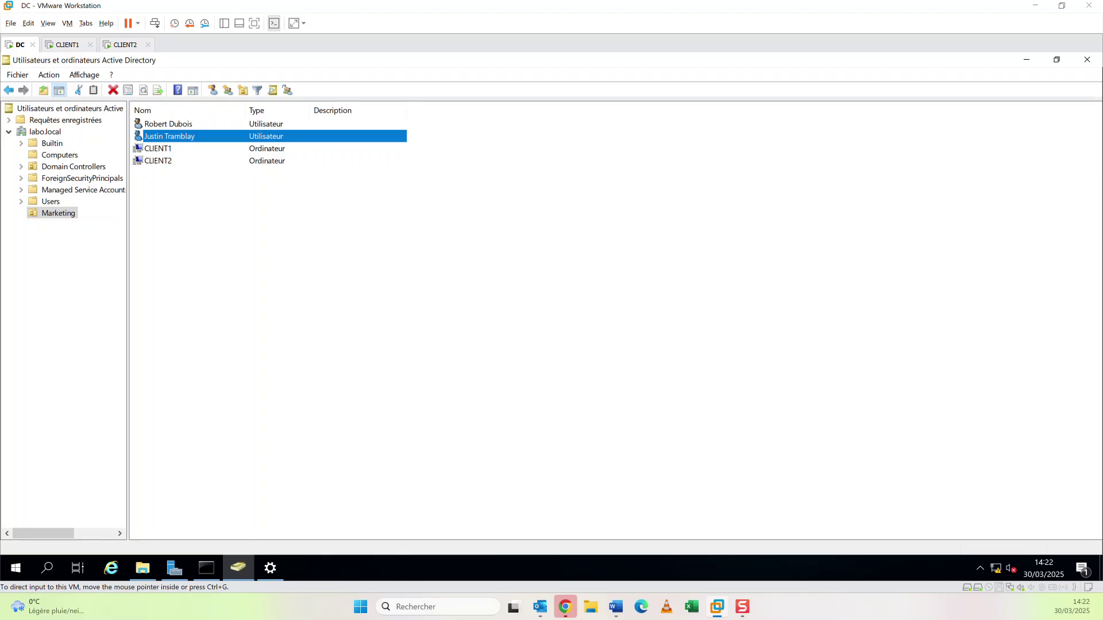
Create a folder named Profil_Itinerant at the root of the Nouveau nom (E:) drive on the DC machine.
click(142, 568)
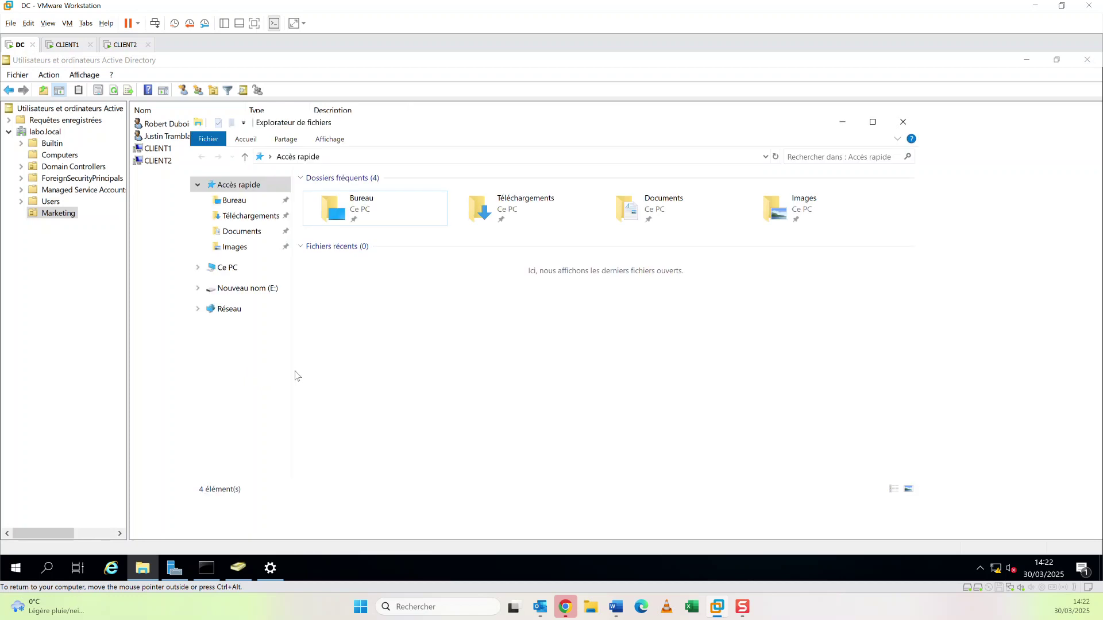
click(248, 269)
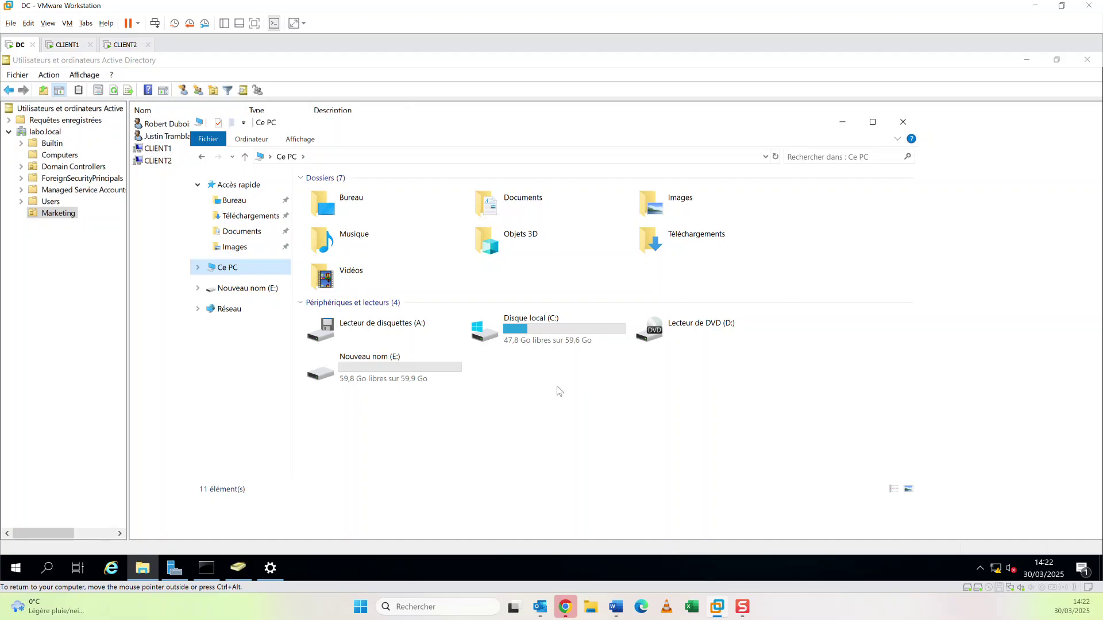
click(872, 122)
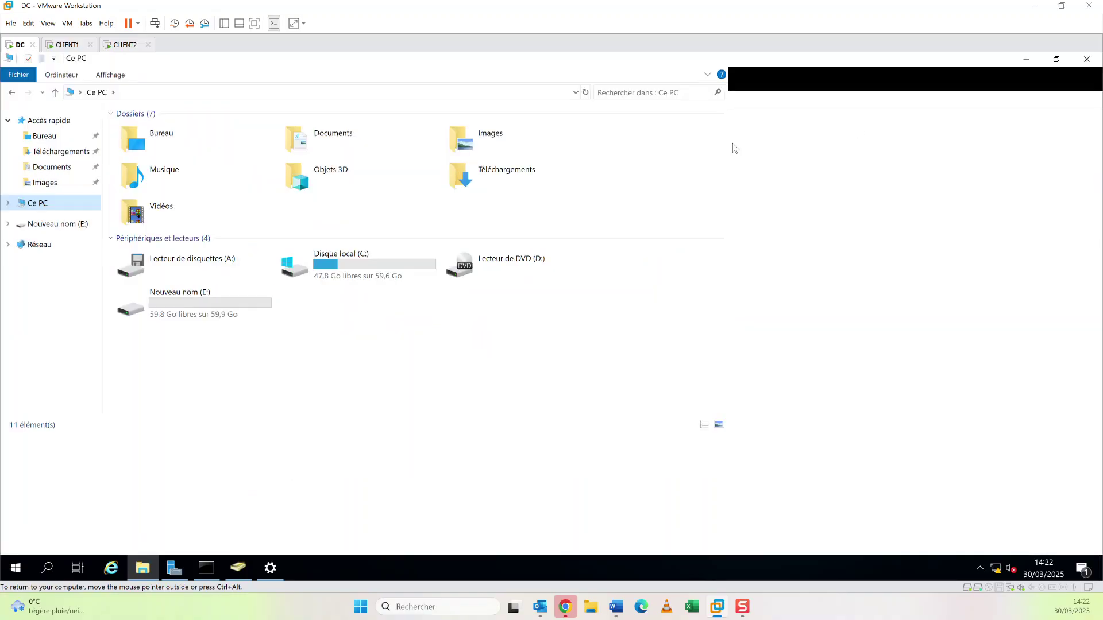
click(692, 223)
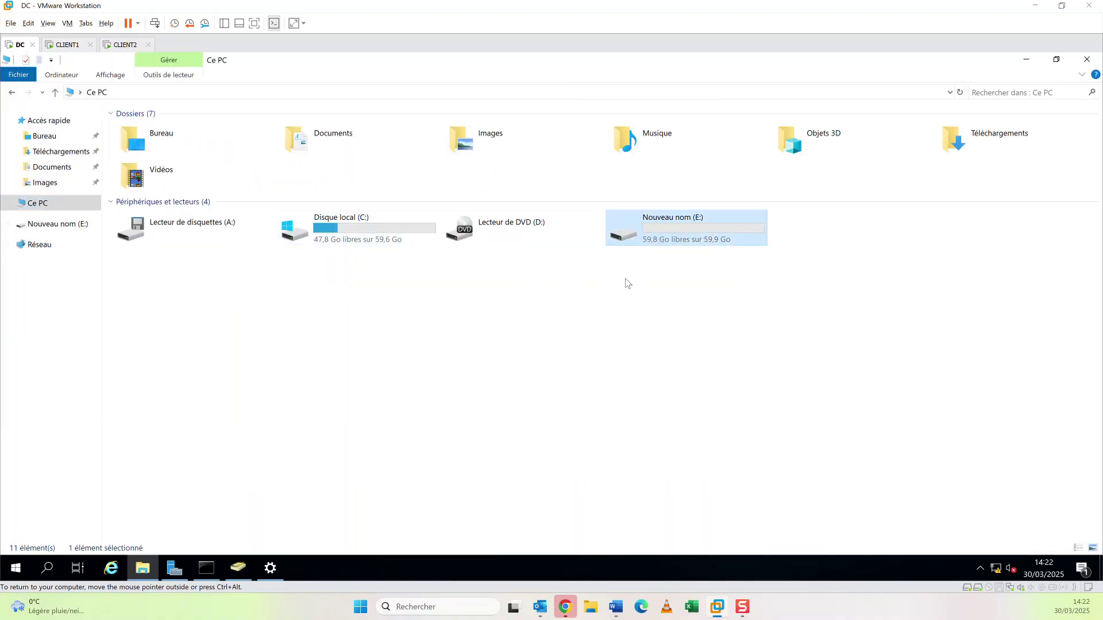
double_click(660, 233)
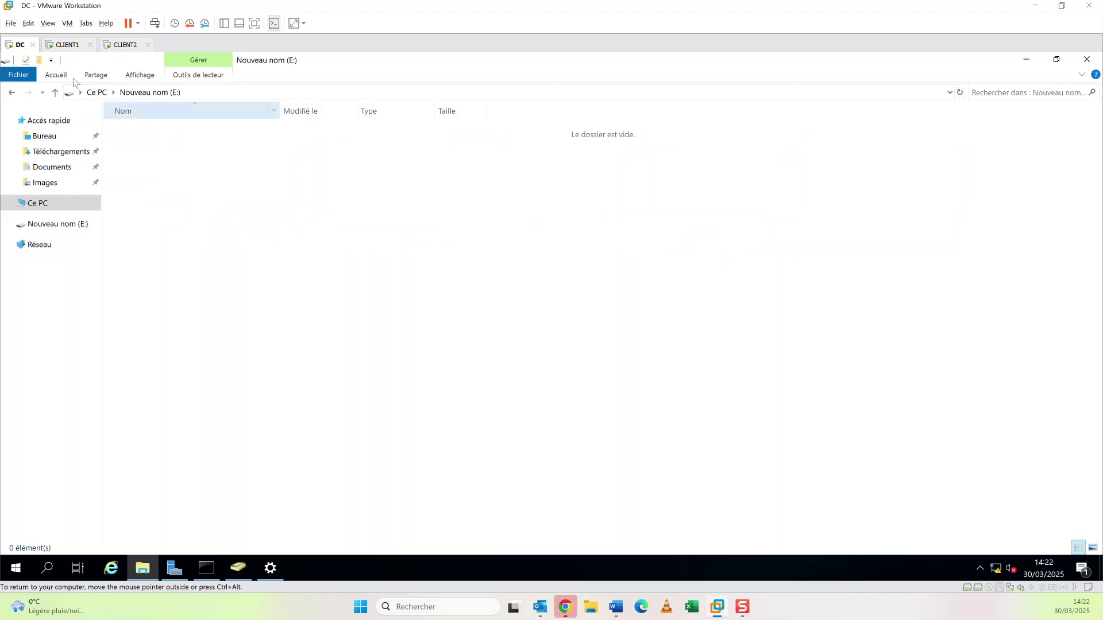
click(39, 61)
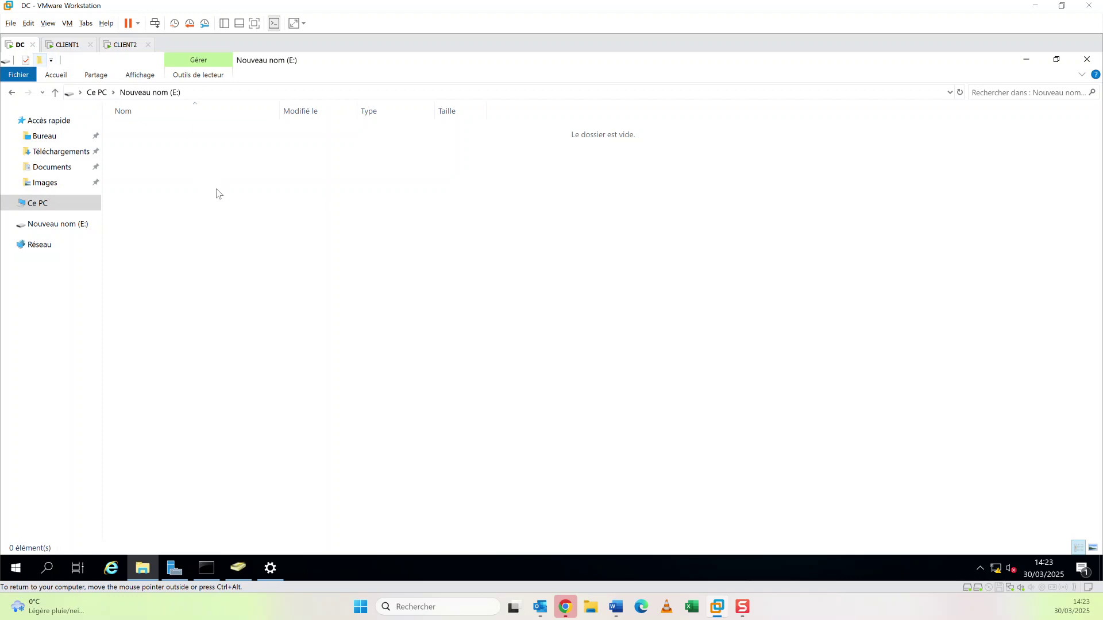
text(P)
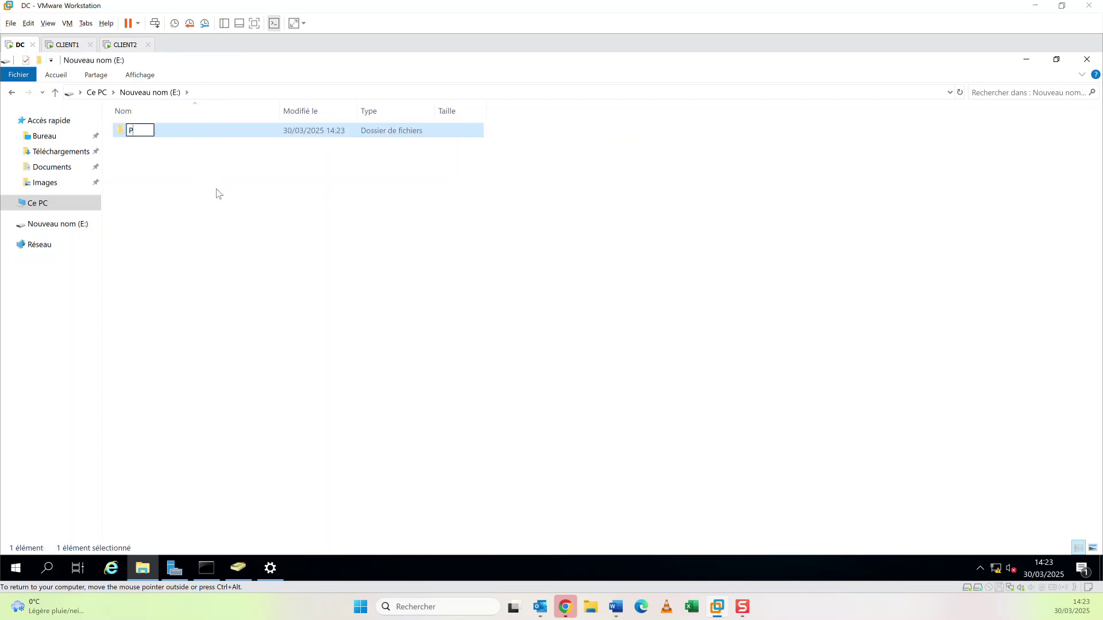
text(rofil_Itinerant)
click(221, 193)
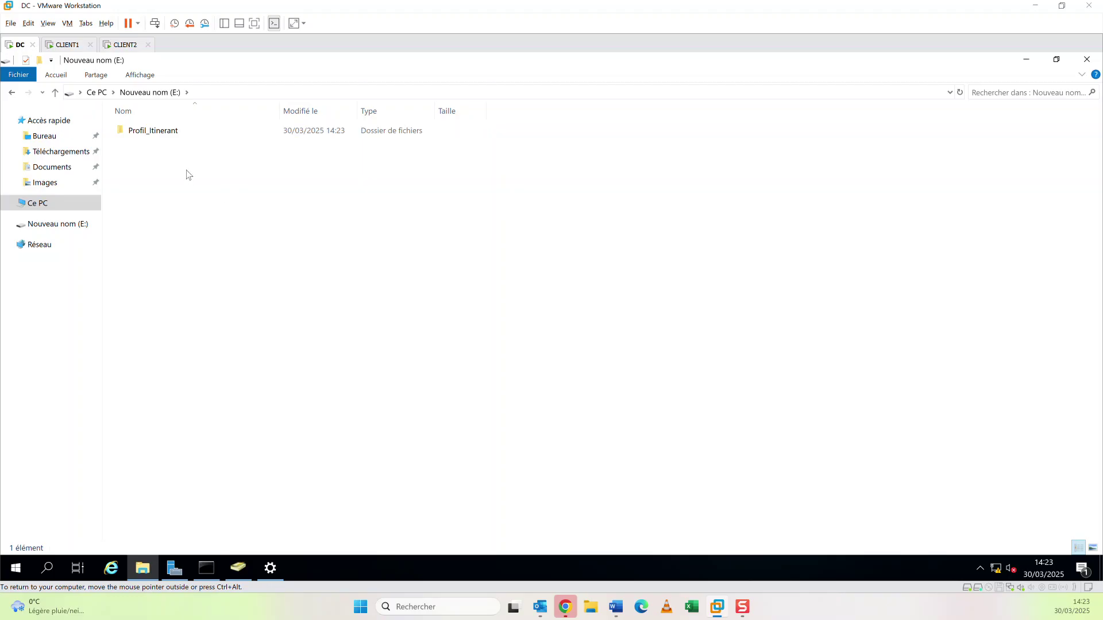
Enable advanced sharing for the Profil_Itinerant folder with the hidden share name Profil_Itinerant$.
right_click(160, 130)
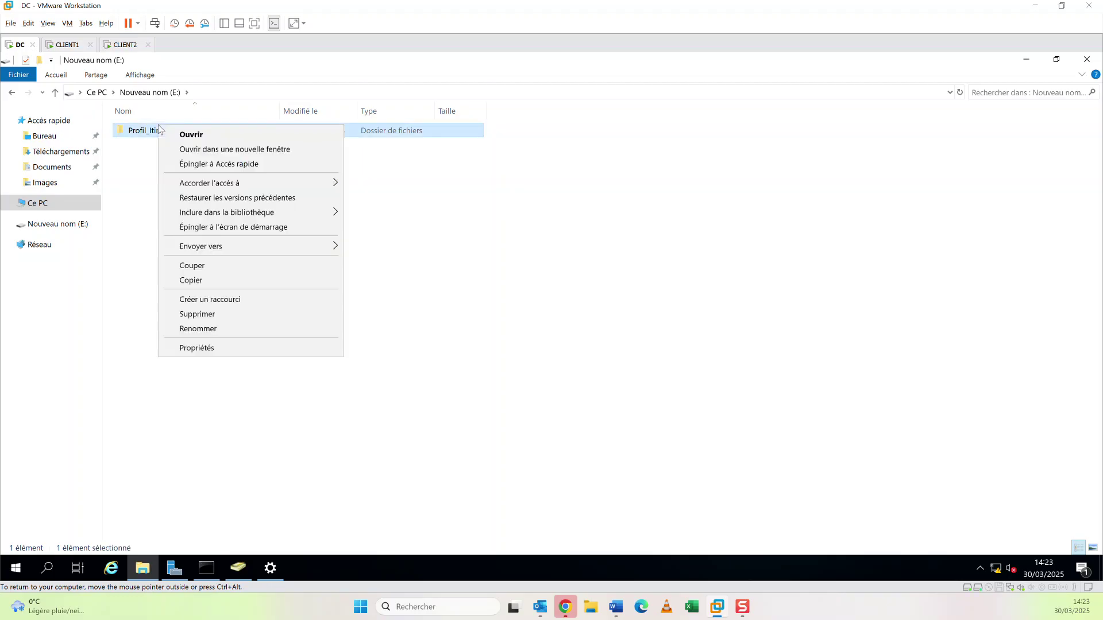
click(241, 347)
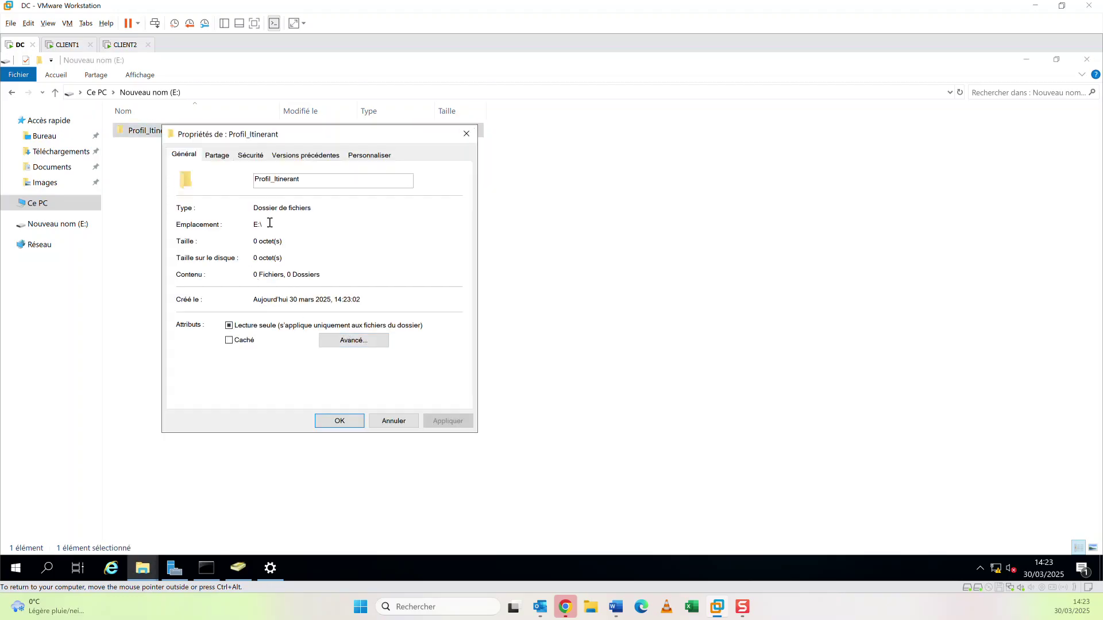
click(218, 155)
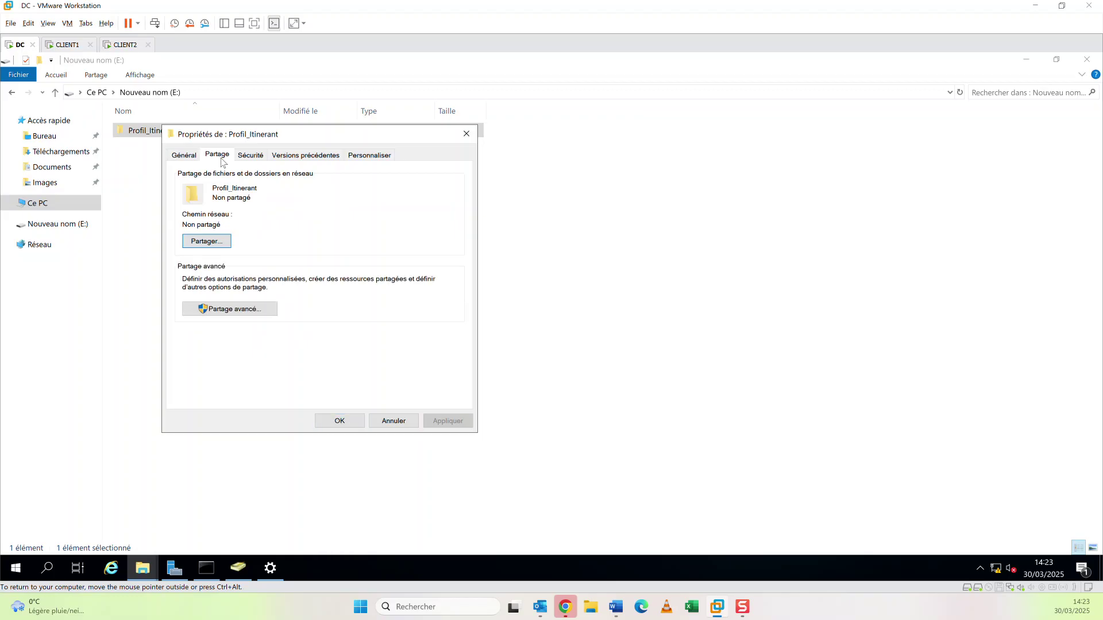
click(218, 310)
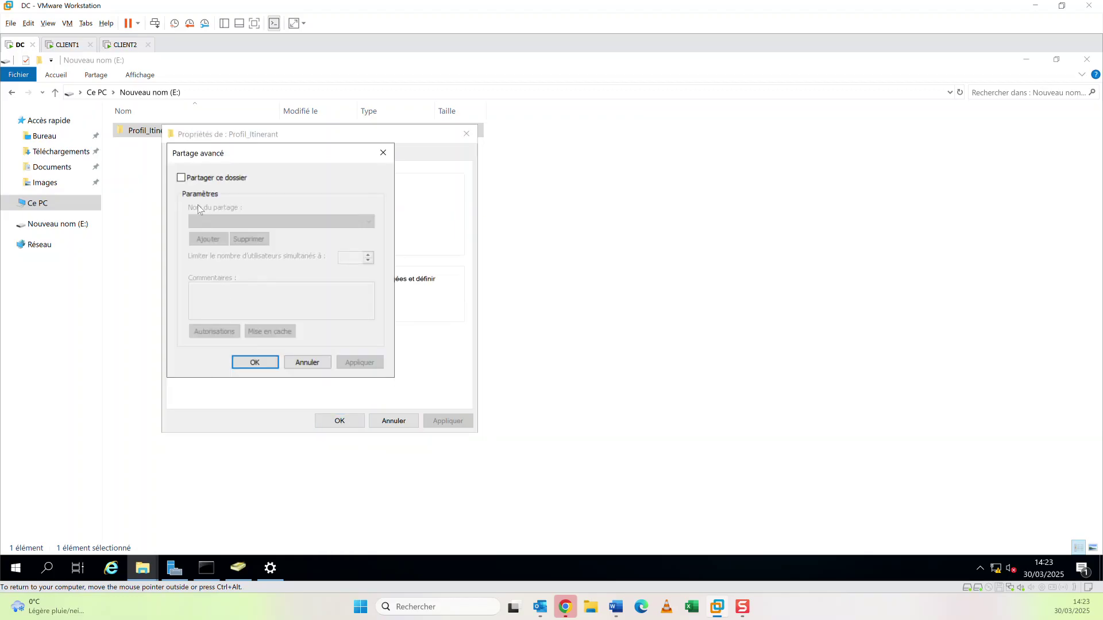
click(182, 178)
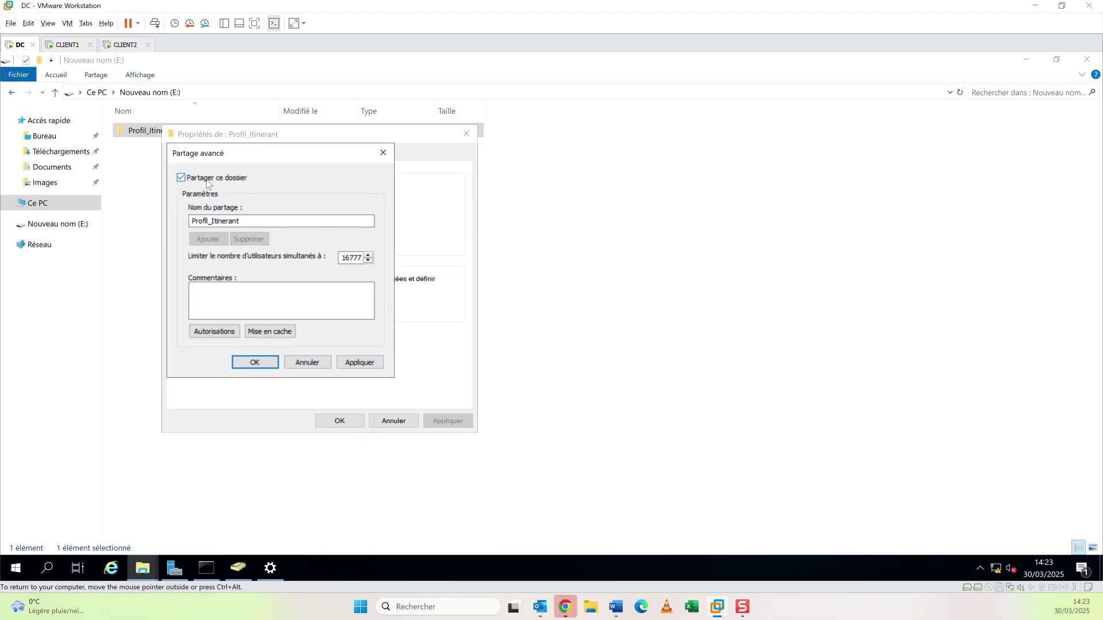
click(258, 220)
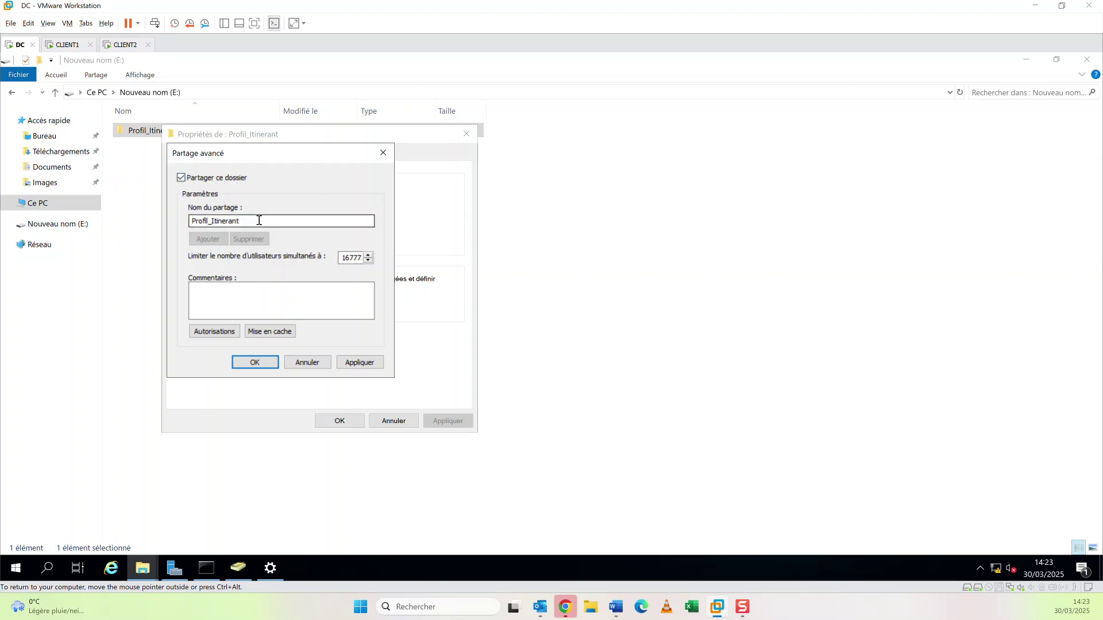
text($)
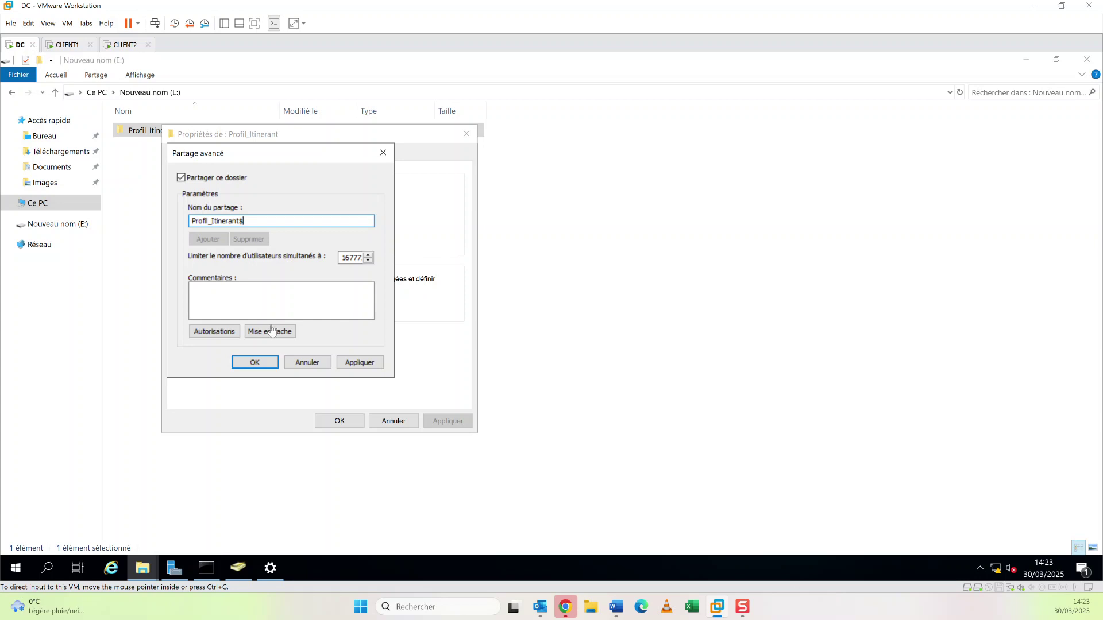
In the Profil_Itinerant$ share permissions, replace Tout le monde with the Utilisateurs du domaine group and allow it Contrôle total.
click(224, 332)
click(351, 277)
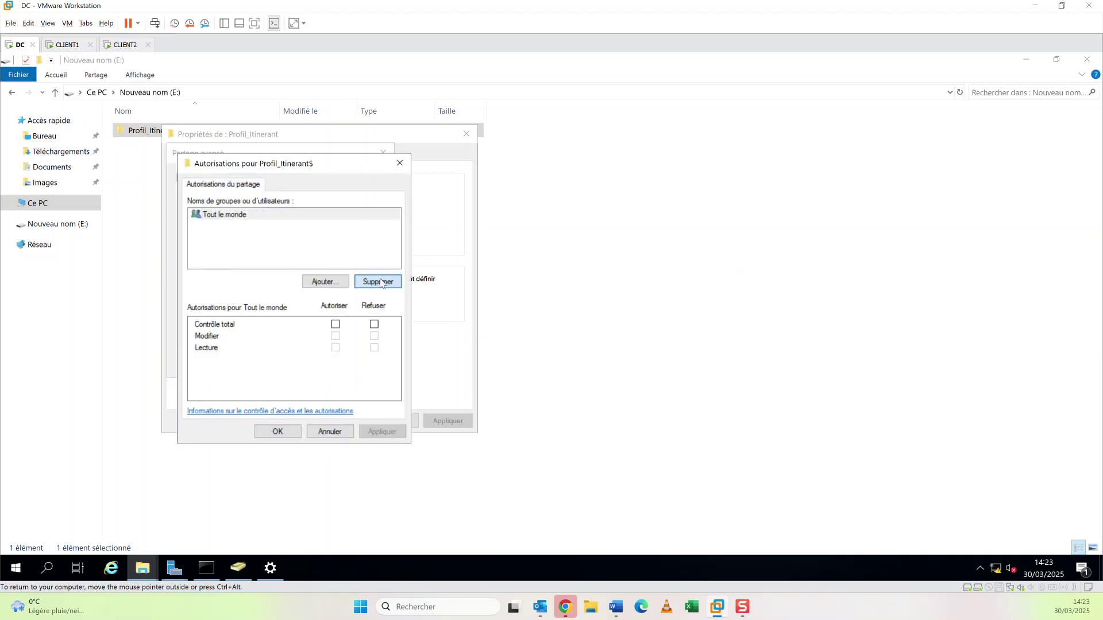
click(316, 281)
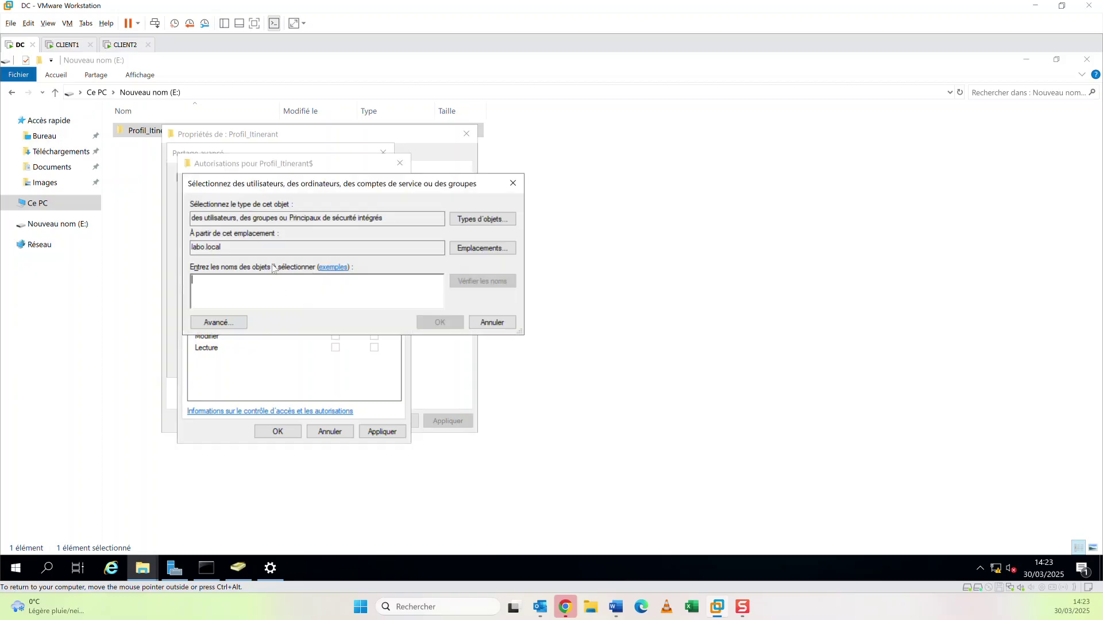
text(utilisat)
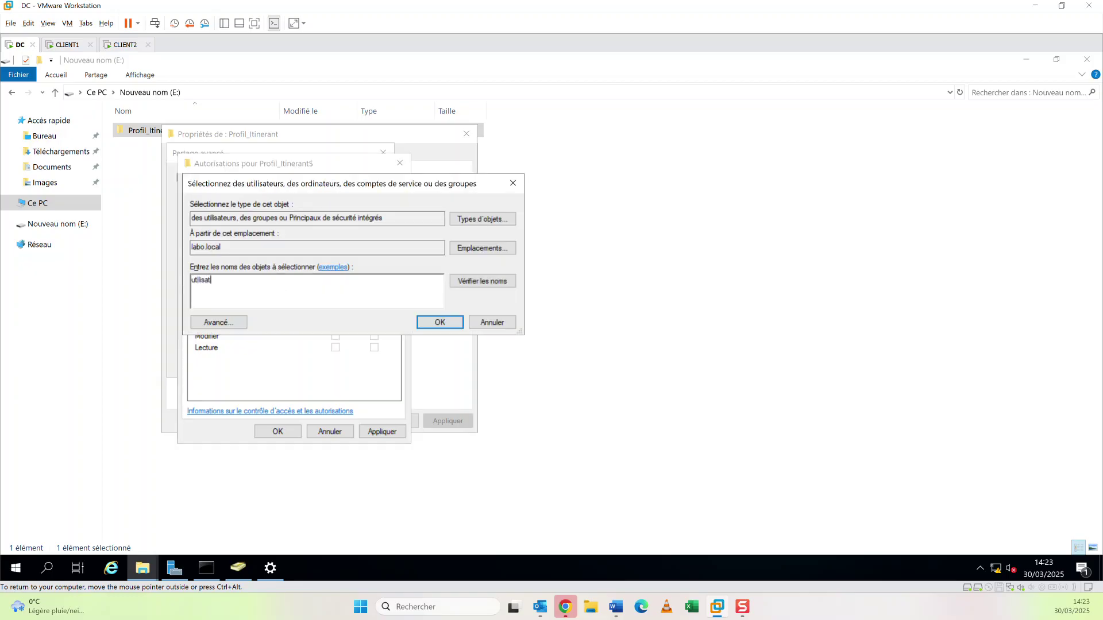
text(eurs du do)
click(465, 281)
click(438, 324)
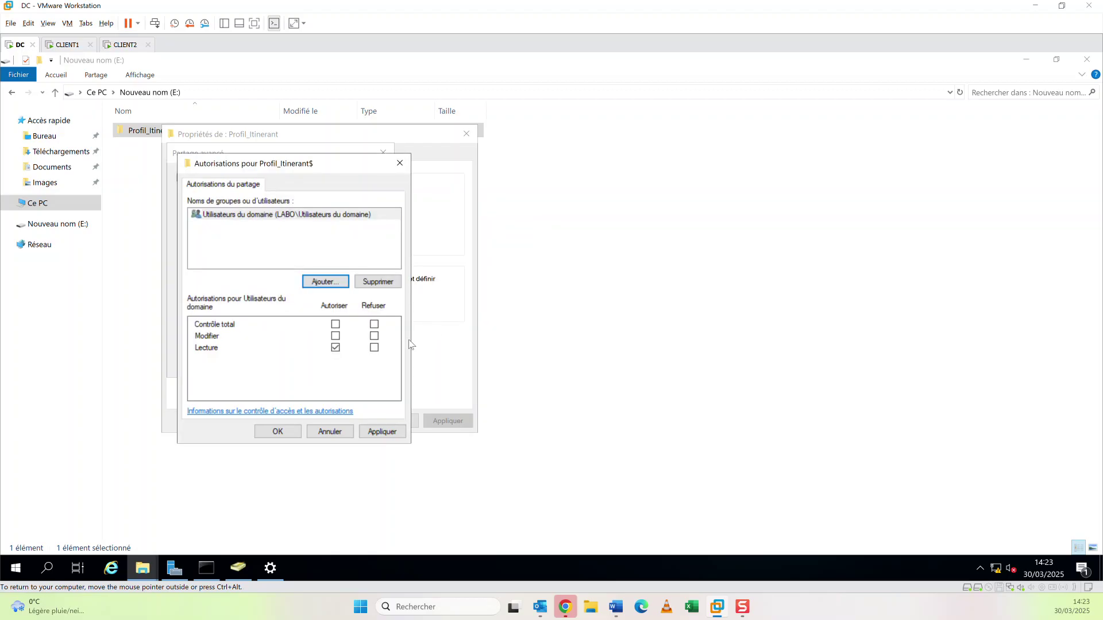
click(335, 324)
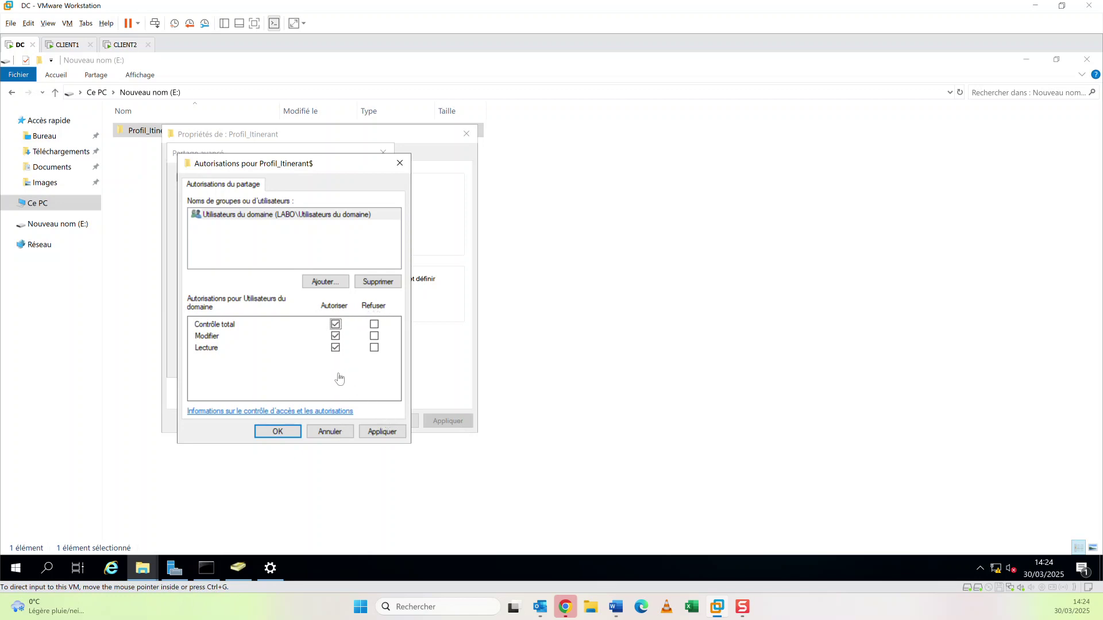
click(381, 432)
click(278, 432)
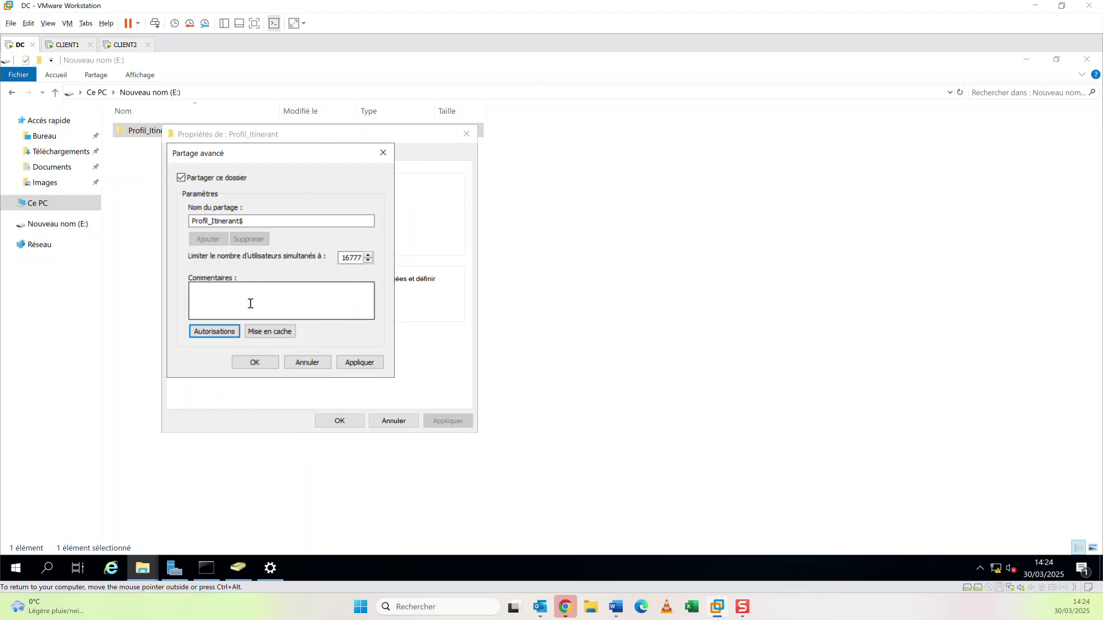
Add the Administrateur account to the Profil_Itinerant$ share permissions with Contrôle total allowed and accept the advanced sharing settings.
click(216, 332)
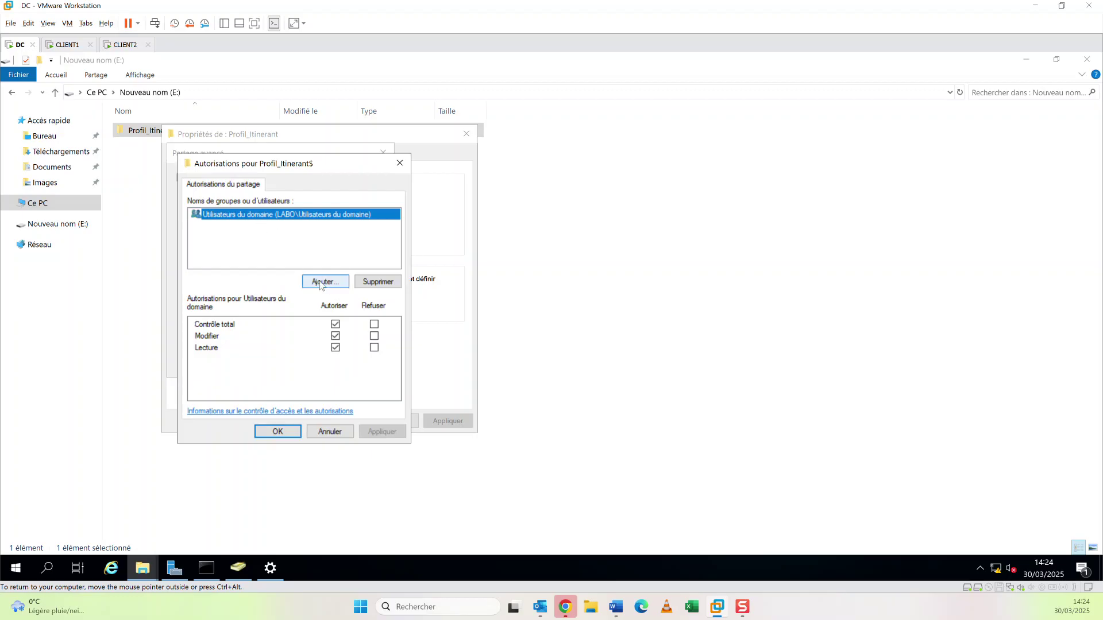
click(323, 282)
text(ad)
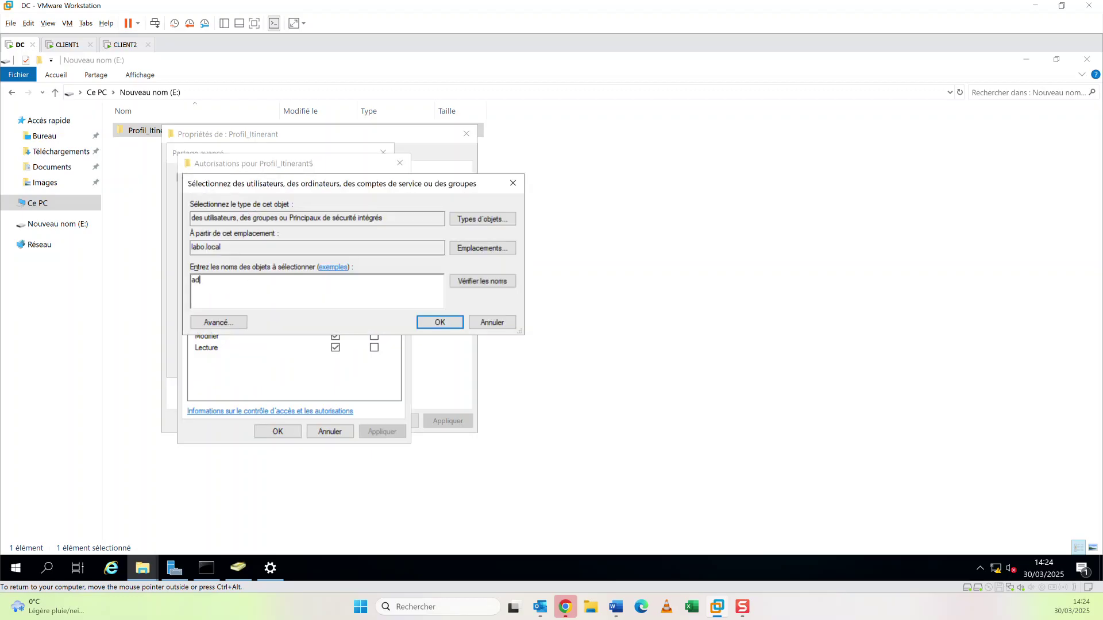
text(ministrateur)
click(483, 281)
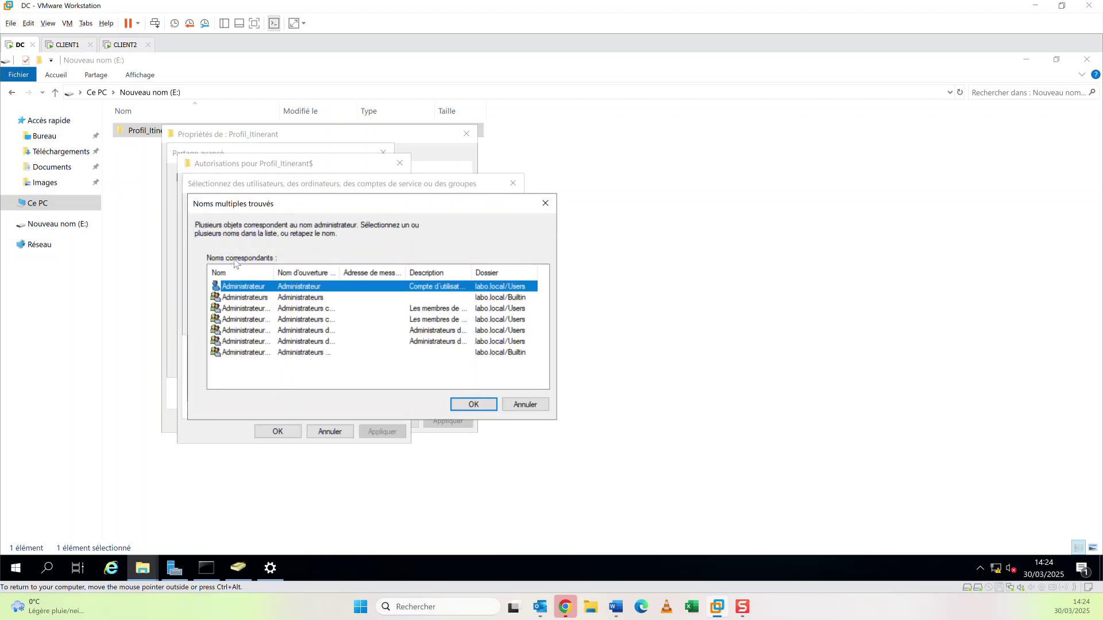
click(459, 404)
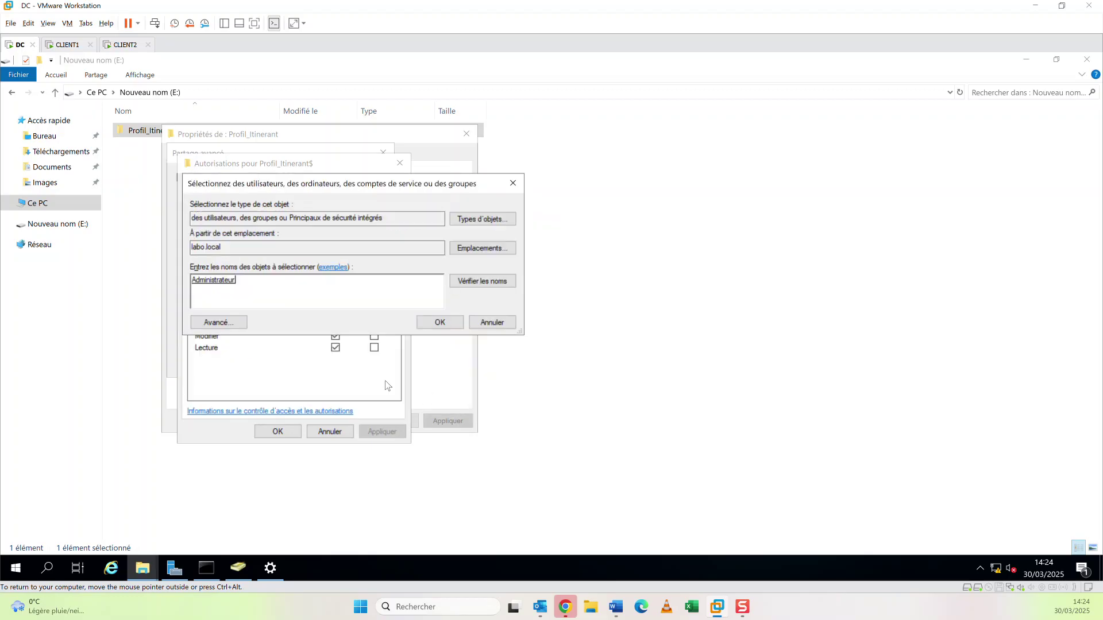
click(440, 322)
click(336, 325)
click(379, 432)
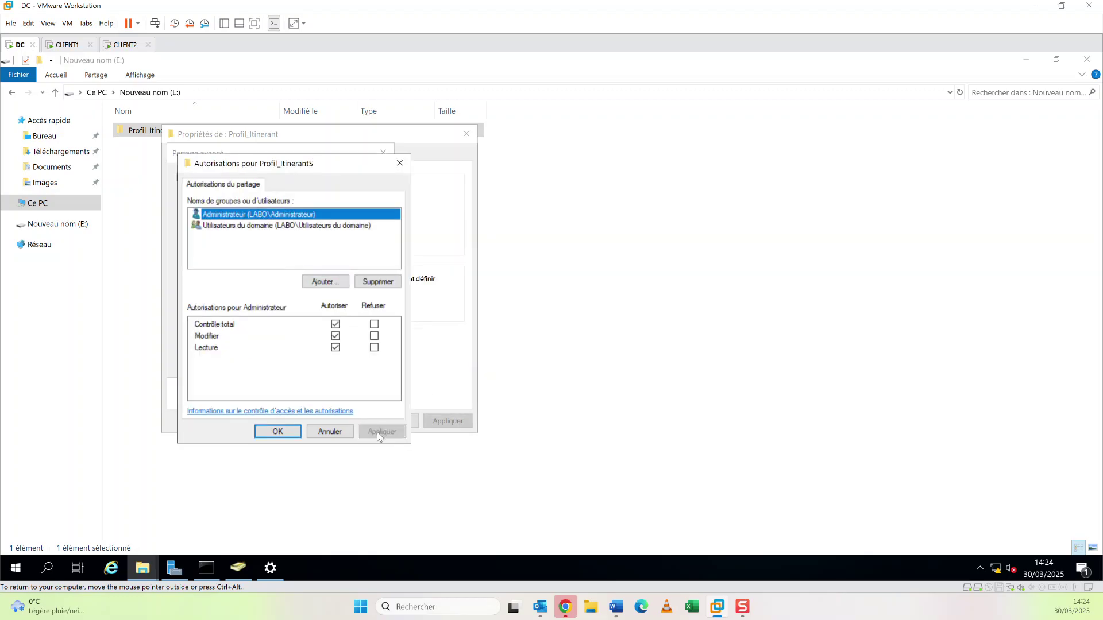
click(282, 431)
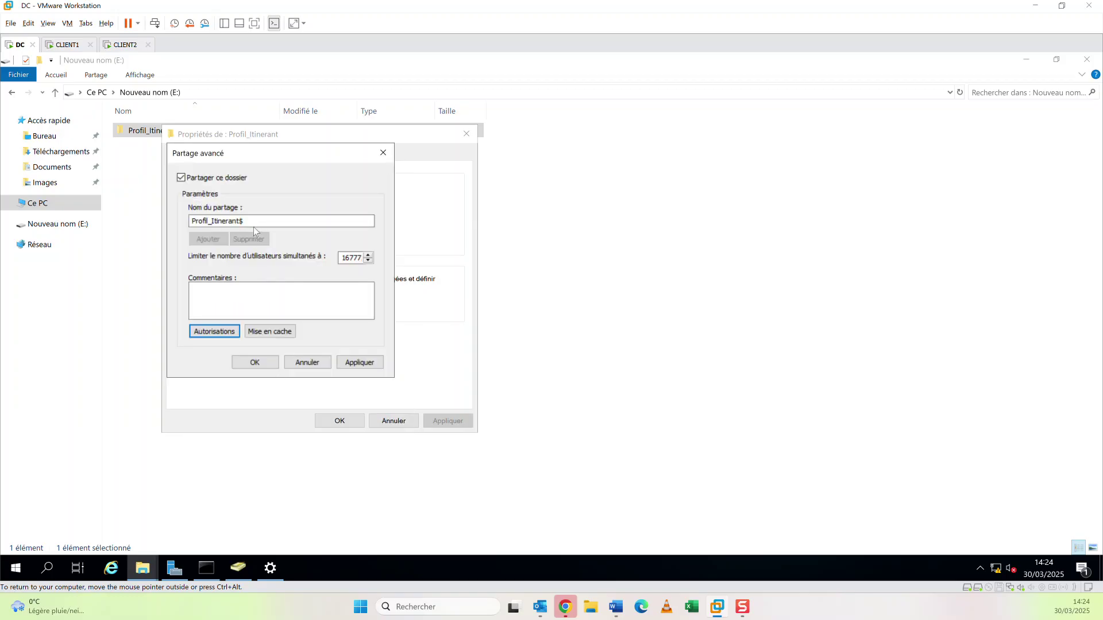
click(263, 367)
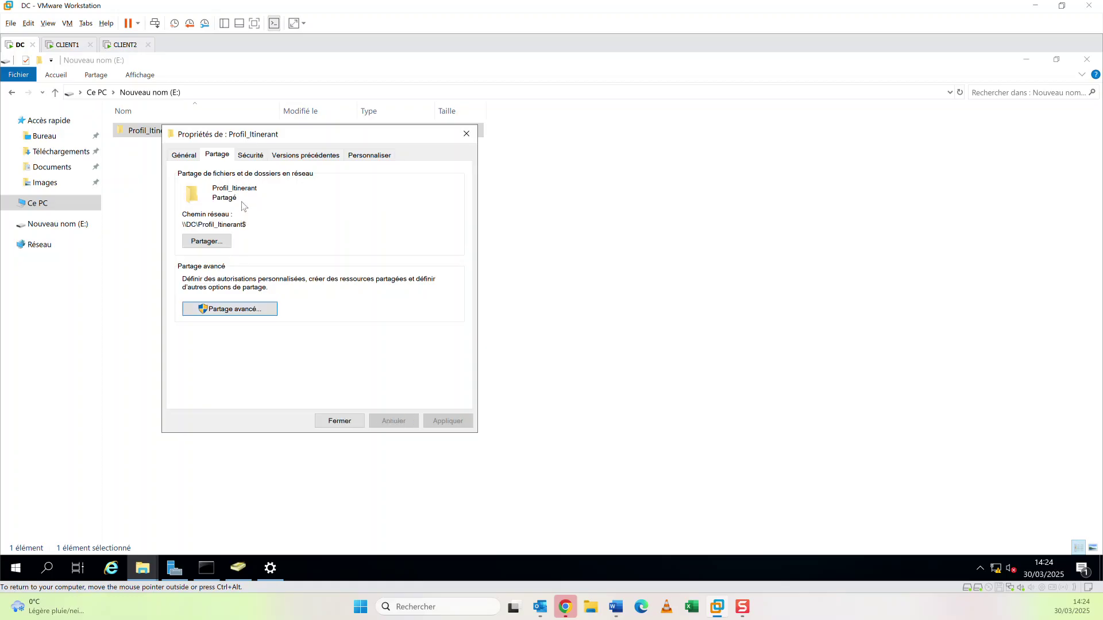
Add the Utilisateurs du domaine group to the Profil_Itinerant folder's security permissions and allow it Contrôle total.
click(251, 155)
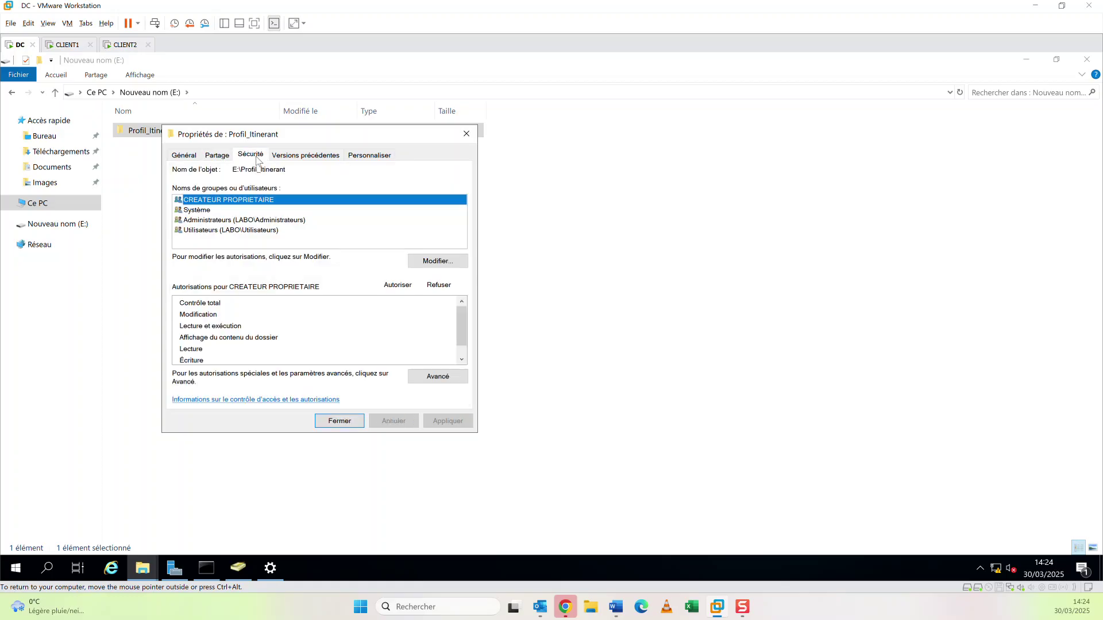
click(443, 261)
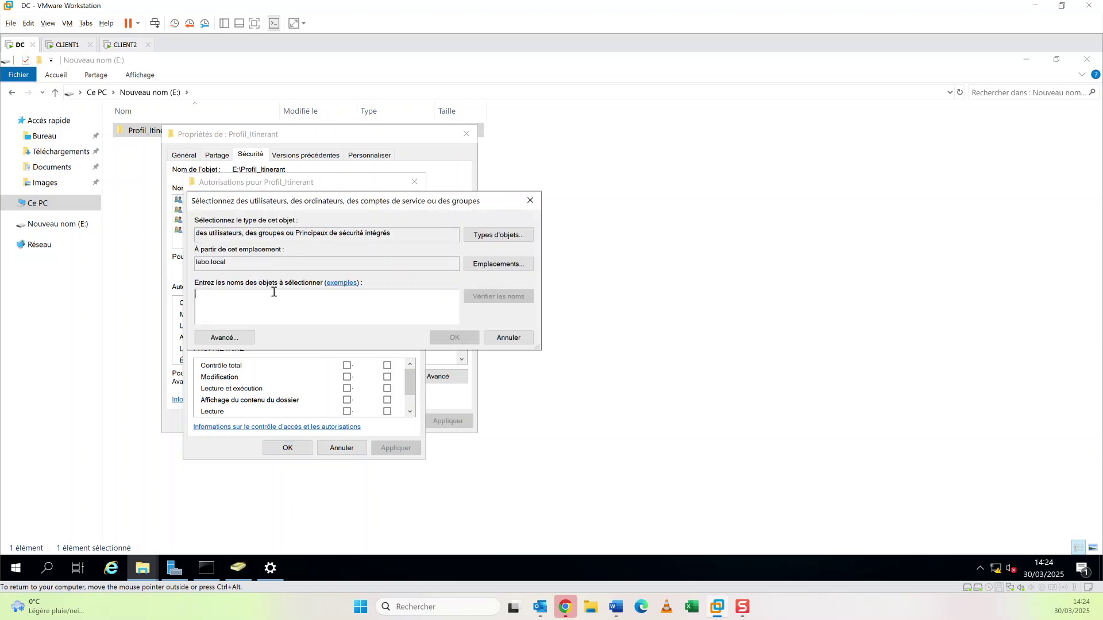
text(uti)
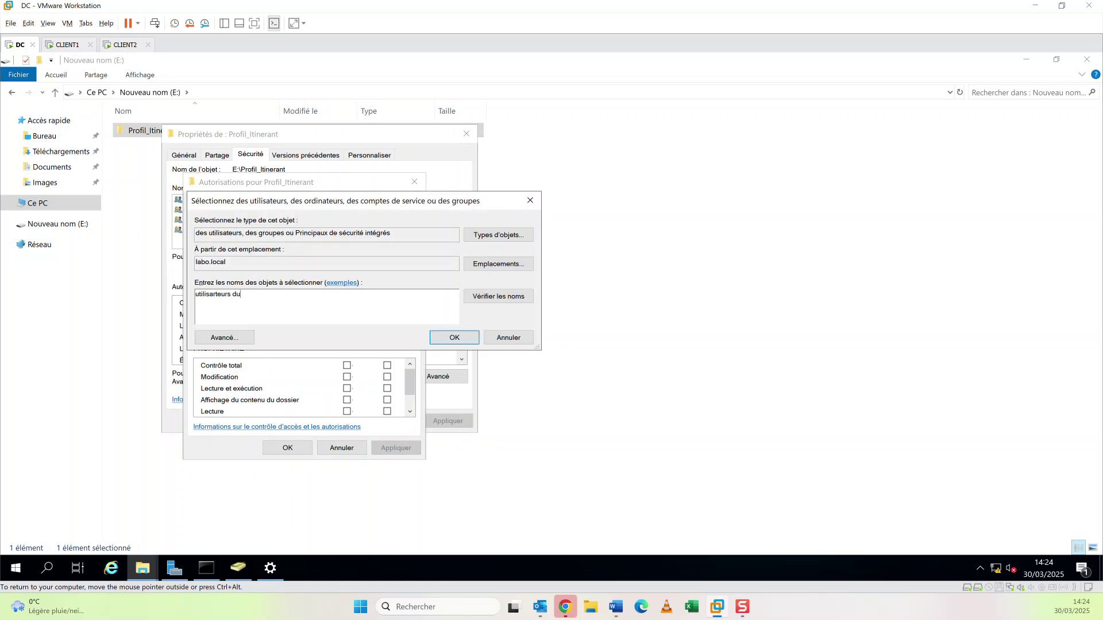
text(lisarteurs du)
click(485, 295)
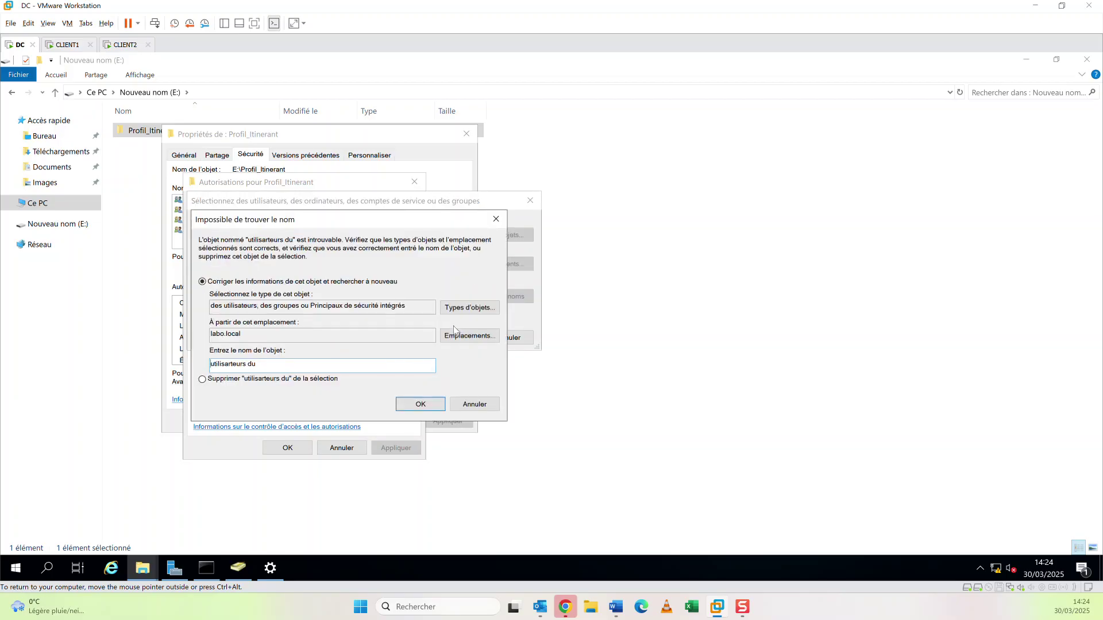
click(466, 405)
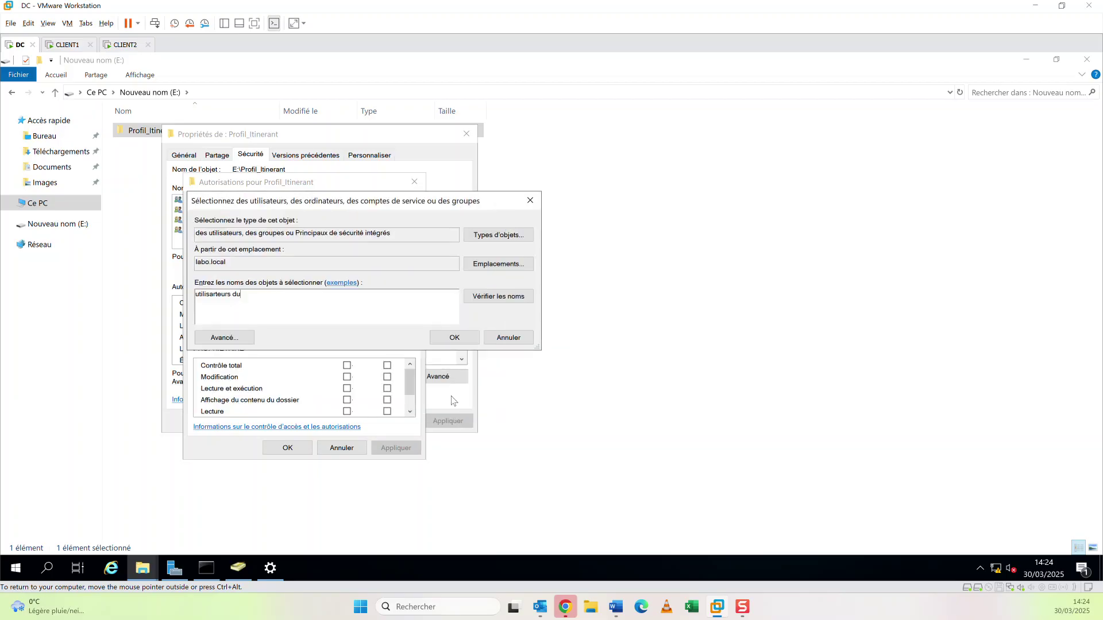
click(217, 295)
key(BackSpace)
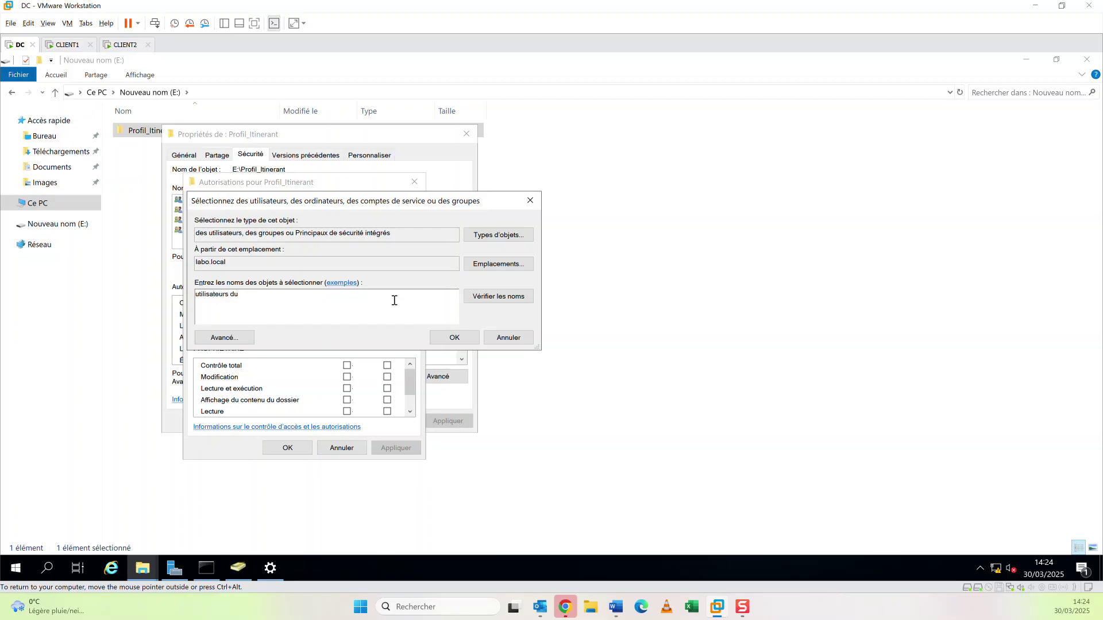
click(488, 297)
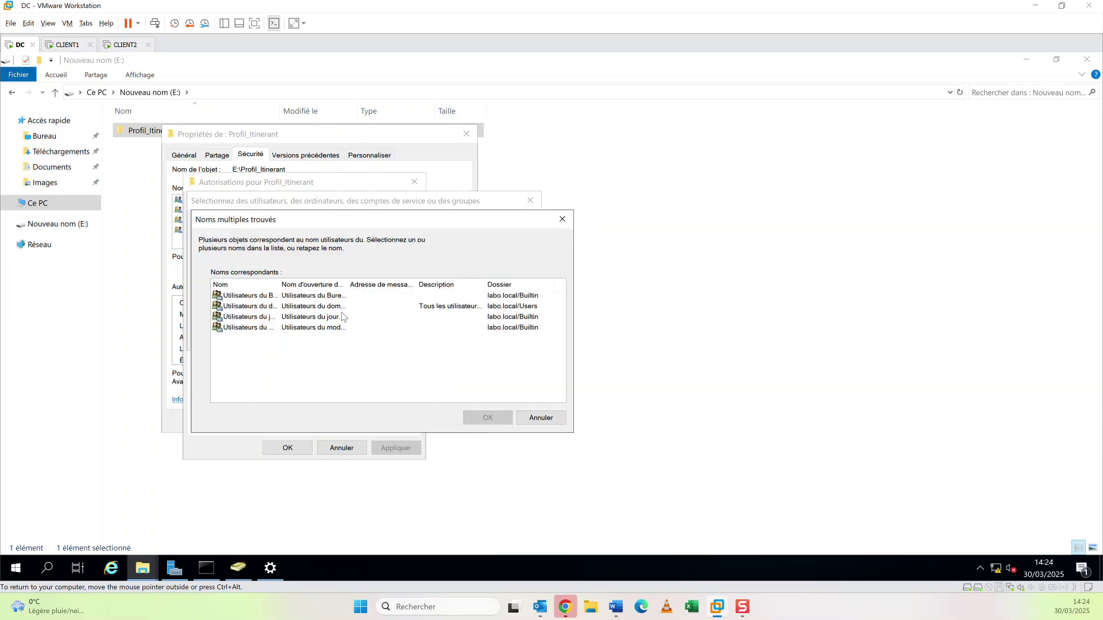
double_click(279, 284)
click(280, 307)
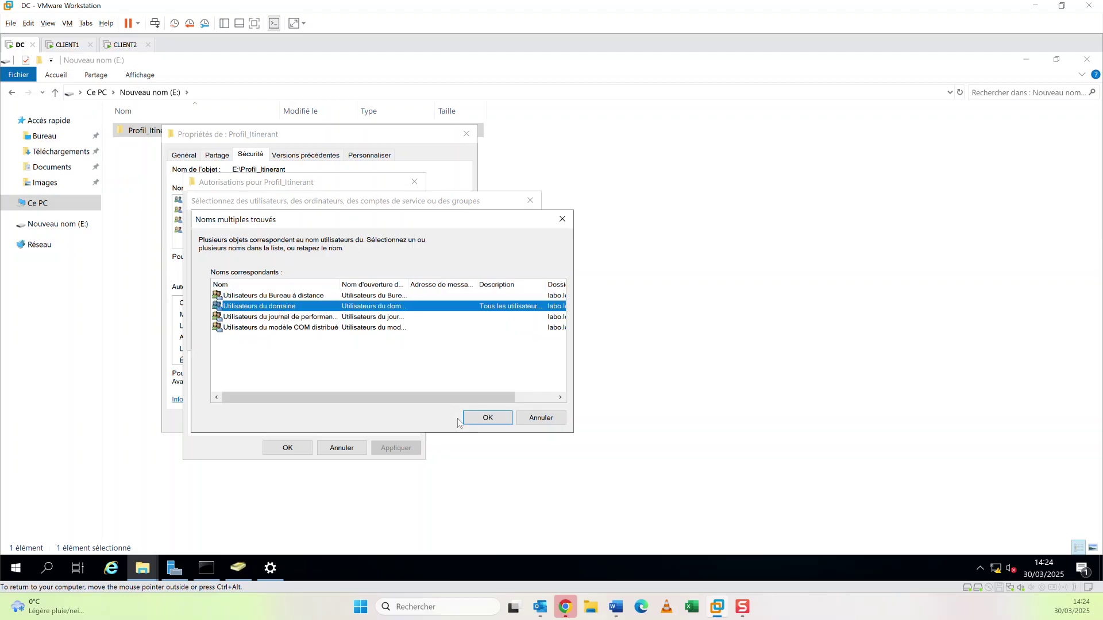
click(486, 418)
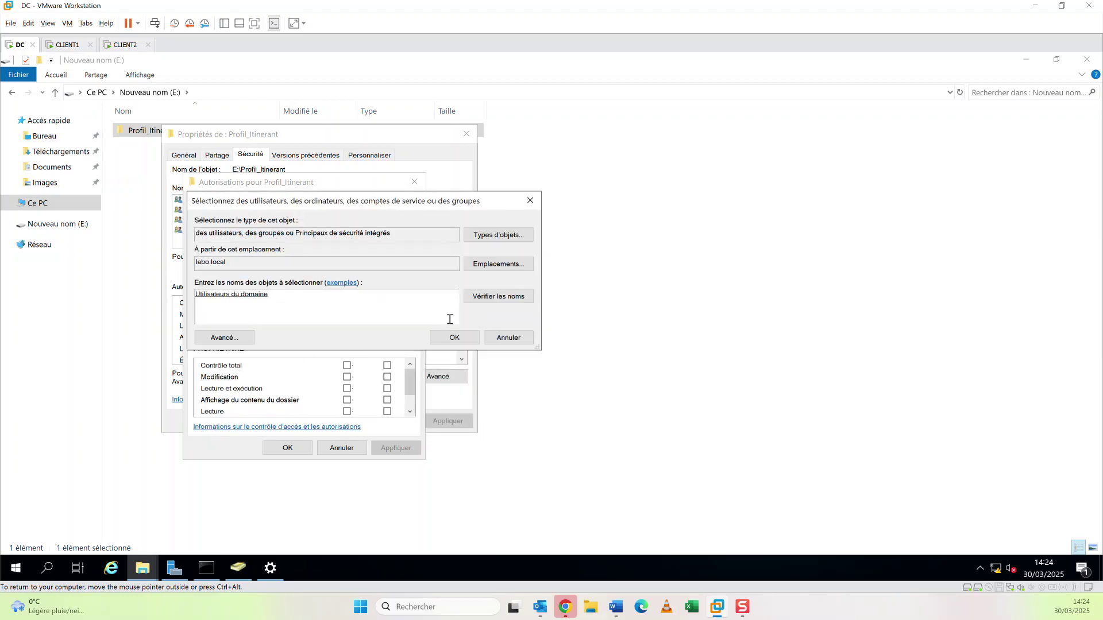
click(453, 338)
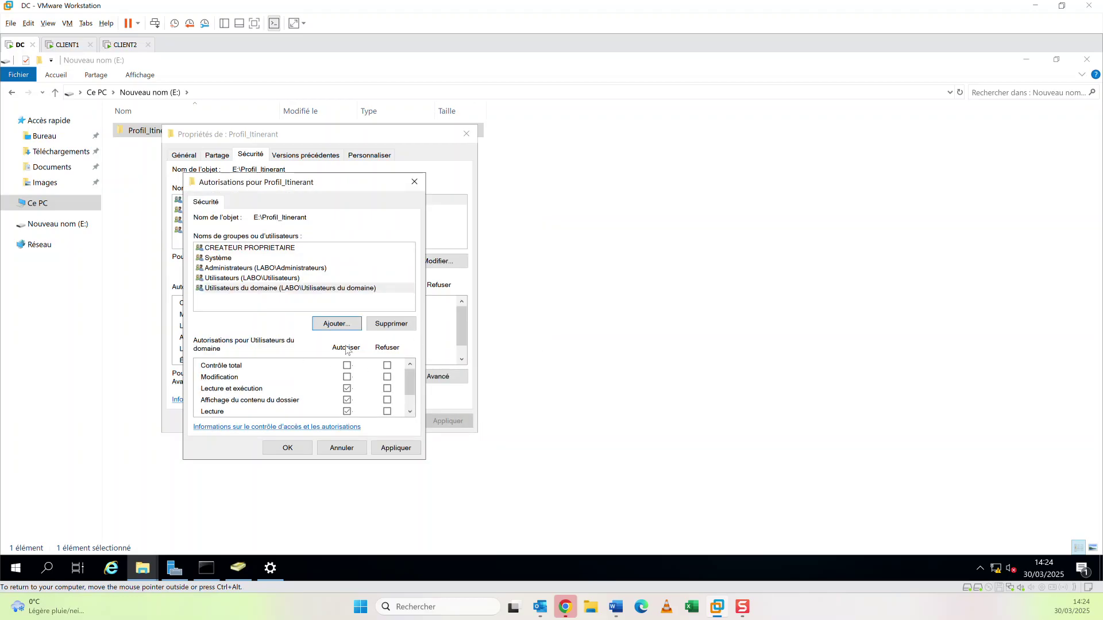
click(347, 365)
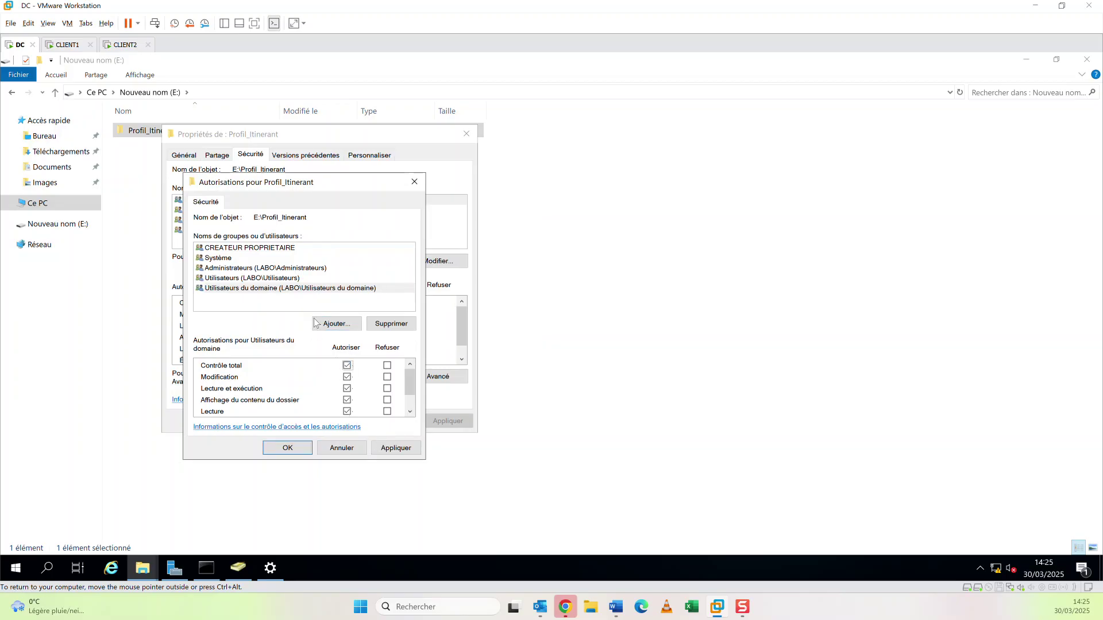
click(384, 447)
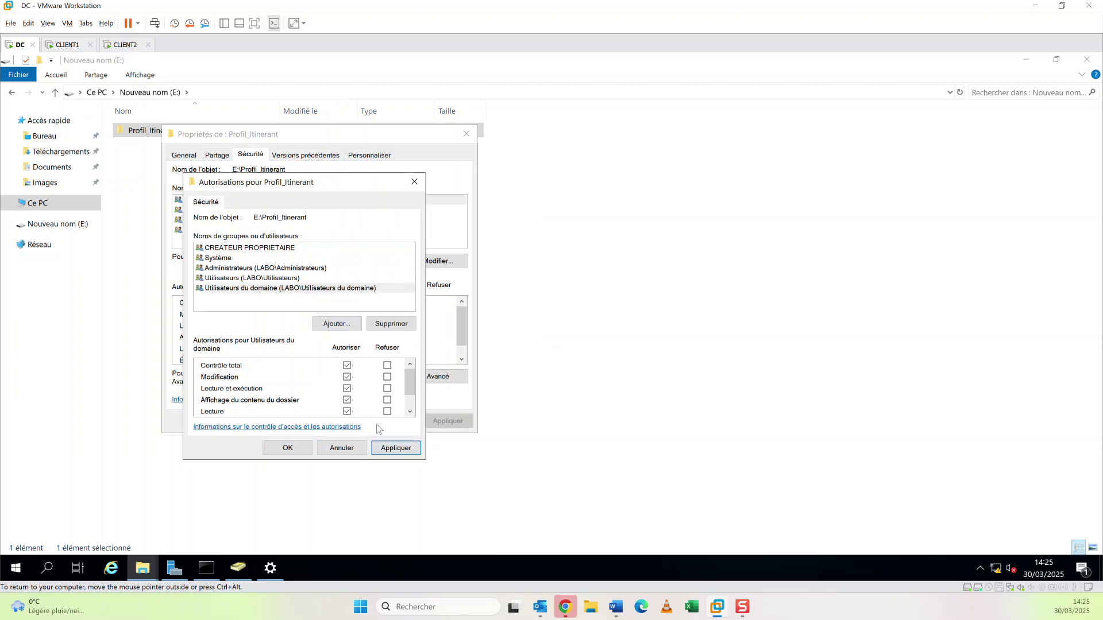
Add the Administrateur account to the Profil_Itinerant folder's security permissions with Contrôle total allowed, and close the folder properties.
click(340, 325)
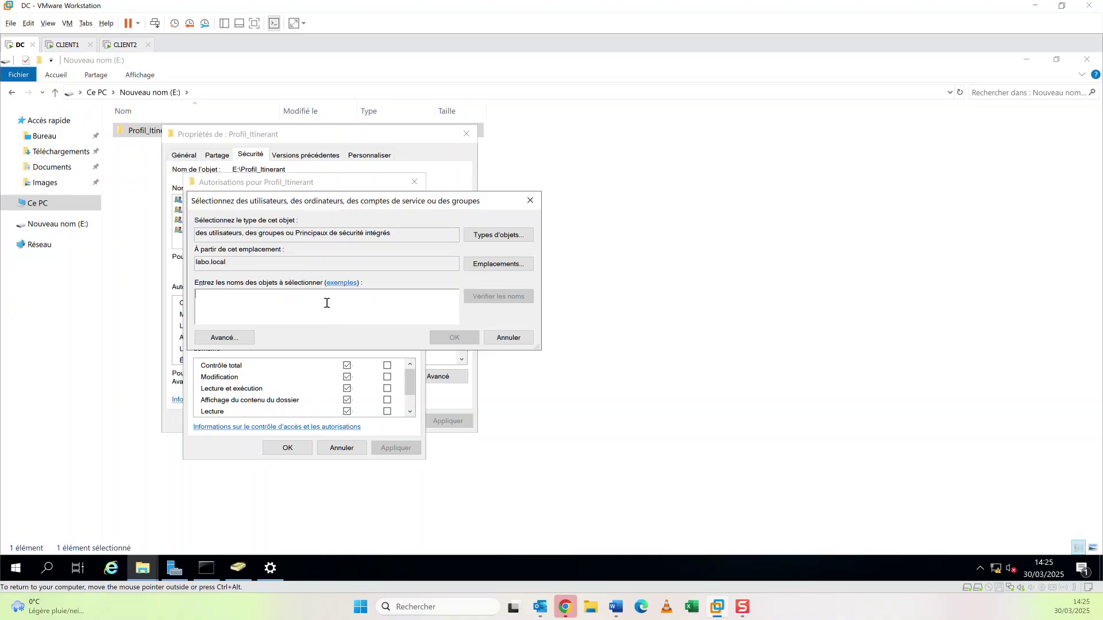
text(administrateur)
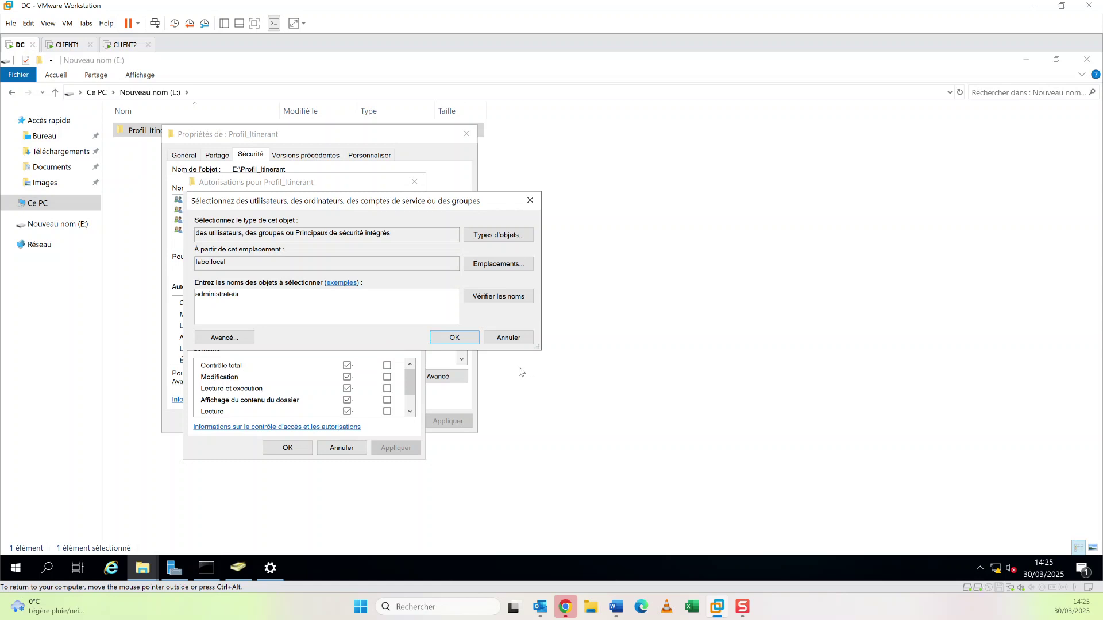
click(498, 295)
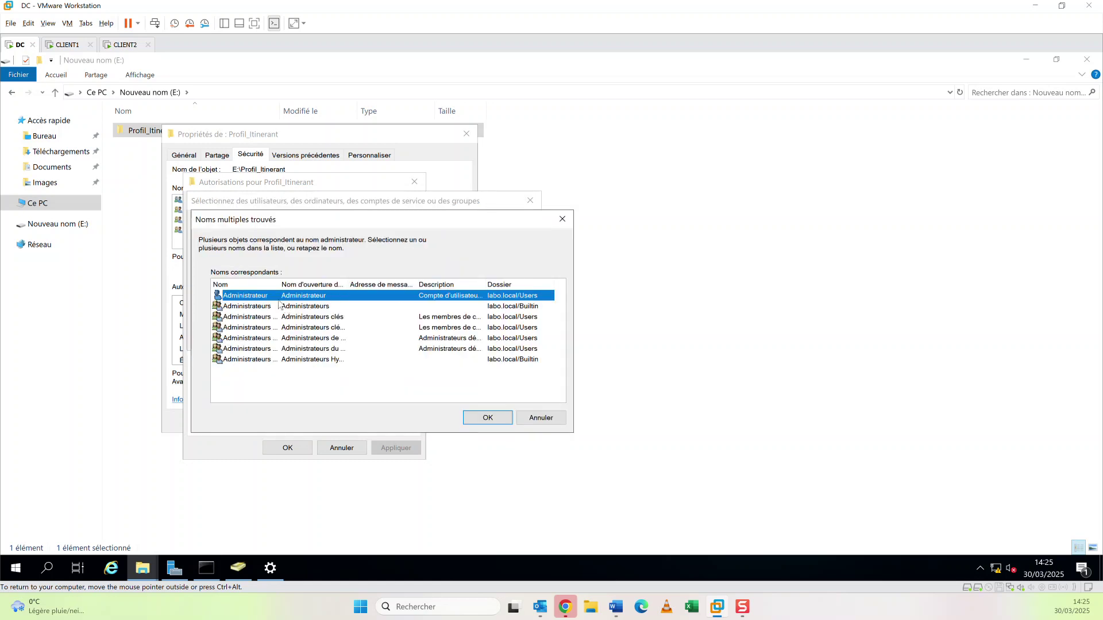
click(483, 420)
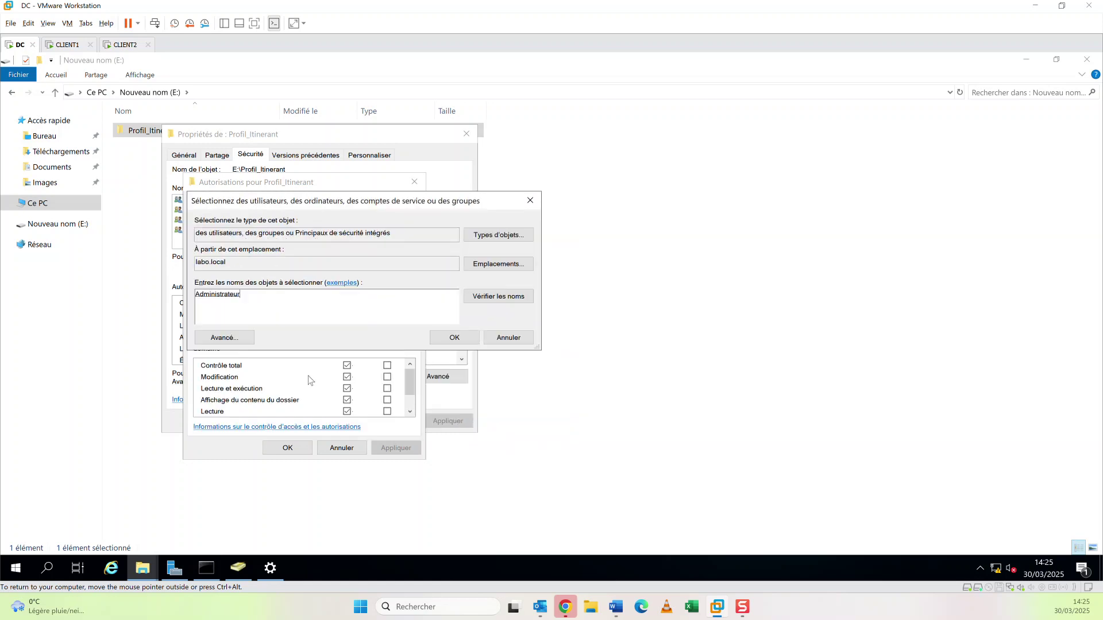
click(437, 344)
click(347, 366)
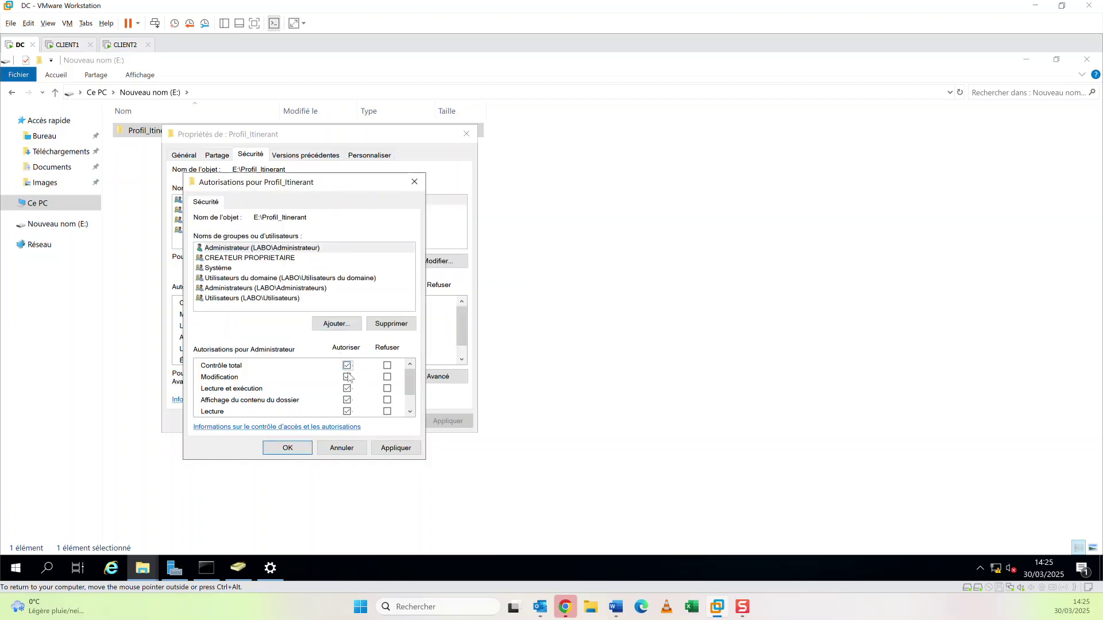
click(396, 448)
click(287, 448)
click(347, 423)
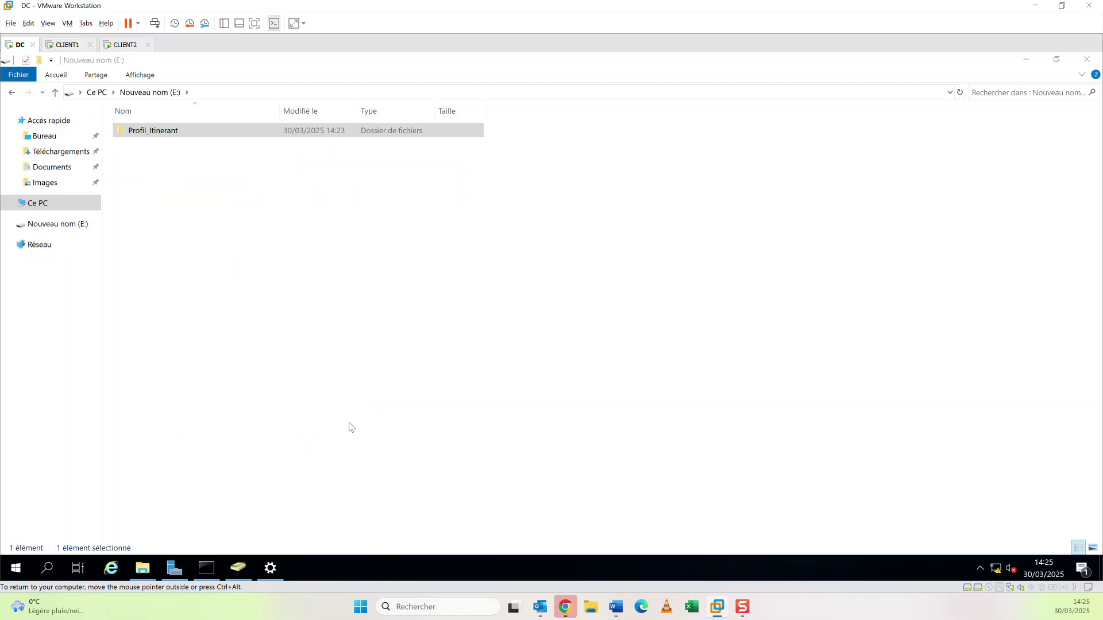
Check the network path of the Profil_Itinerant share in the folder's sharing properties.
right_click(153, 131)
click(213, 351)
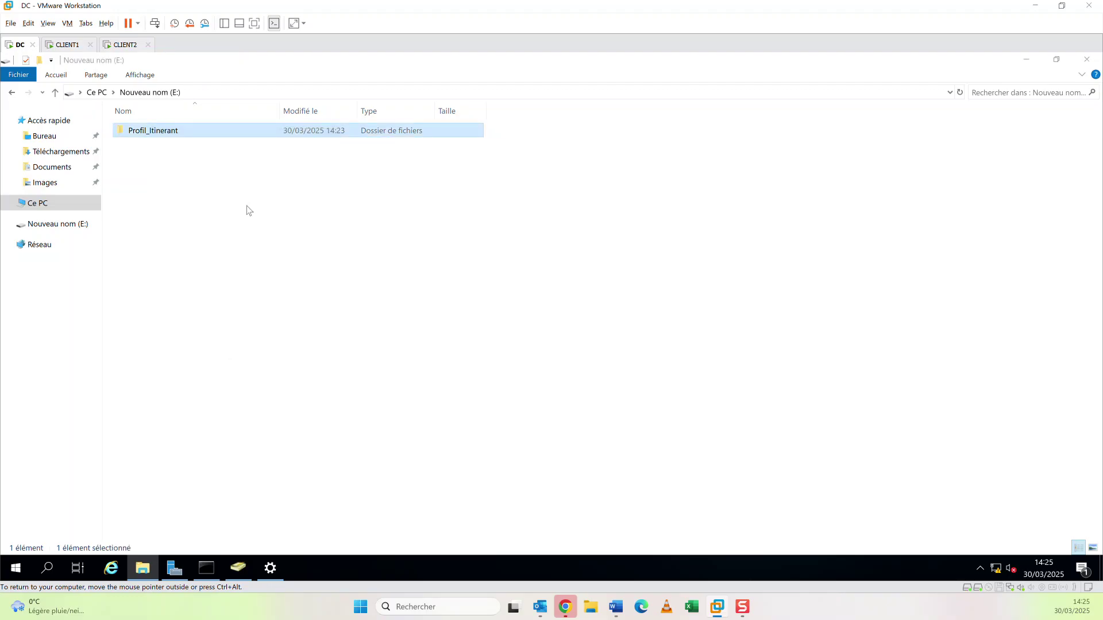
click(209, 161)
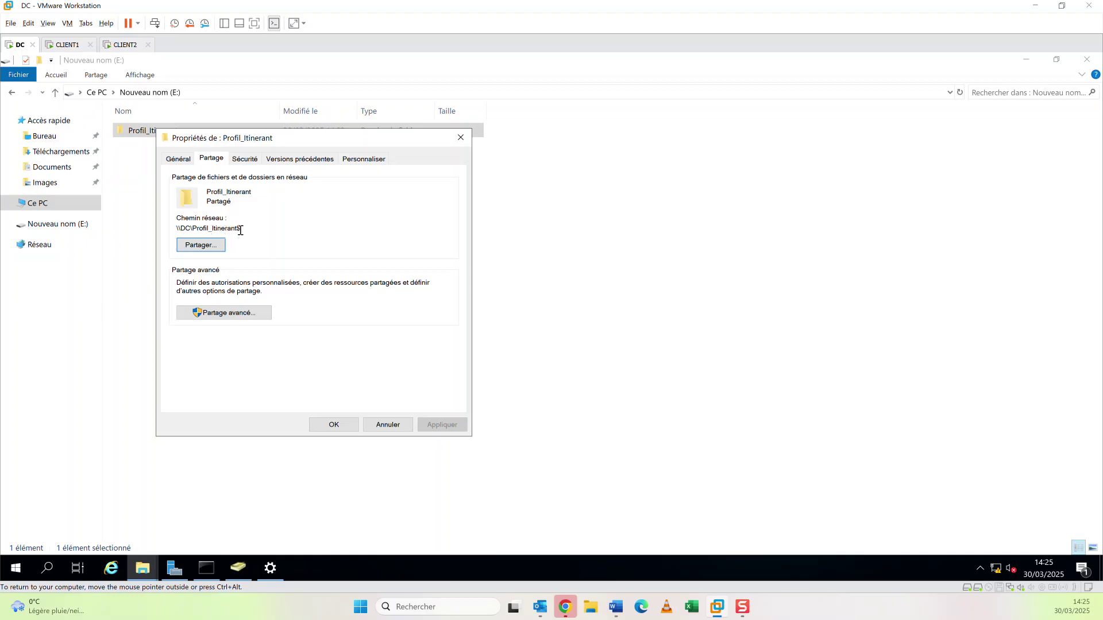
click(334, 424)
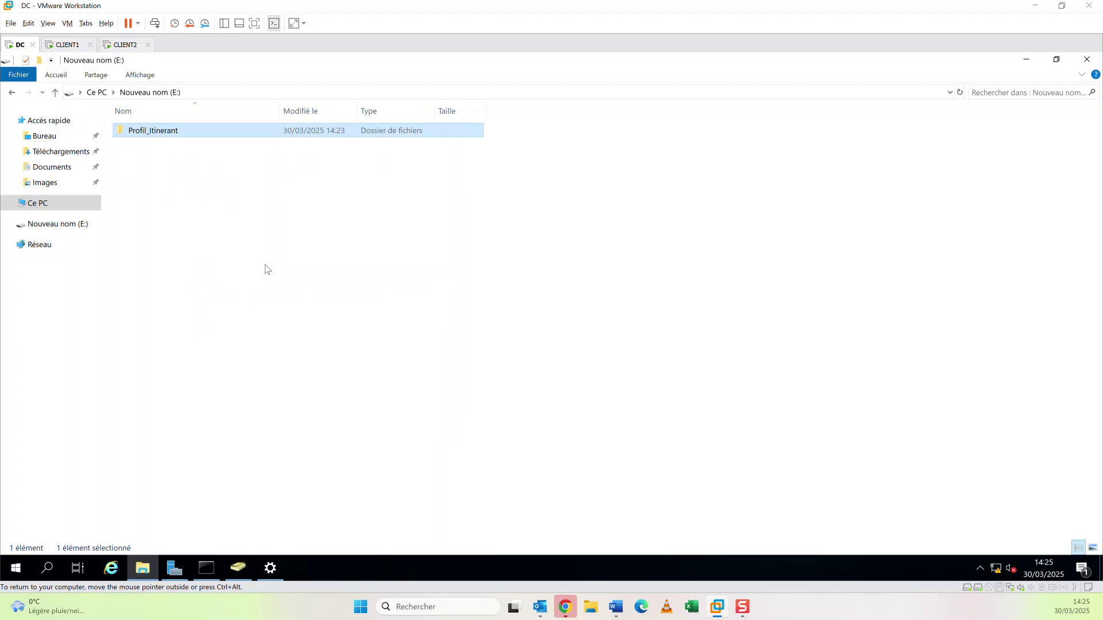
From the server manager, open Gestion des stratégies de groupe and check the Marketing organizational unit's contents in Utilisateurs et ordinateurs Active Directory.
click(178, 566)
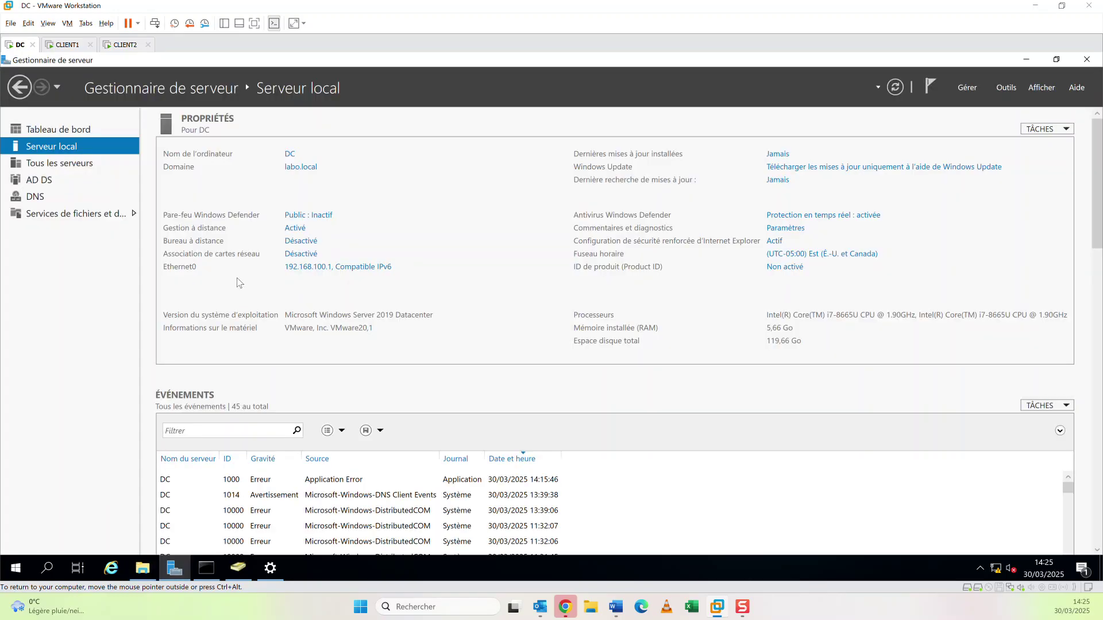
click(1005, 87)
scroll(917, 216, up, 1)
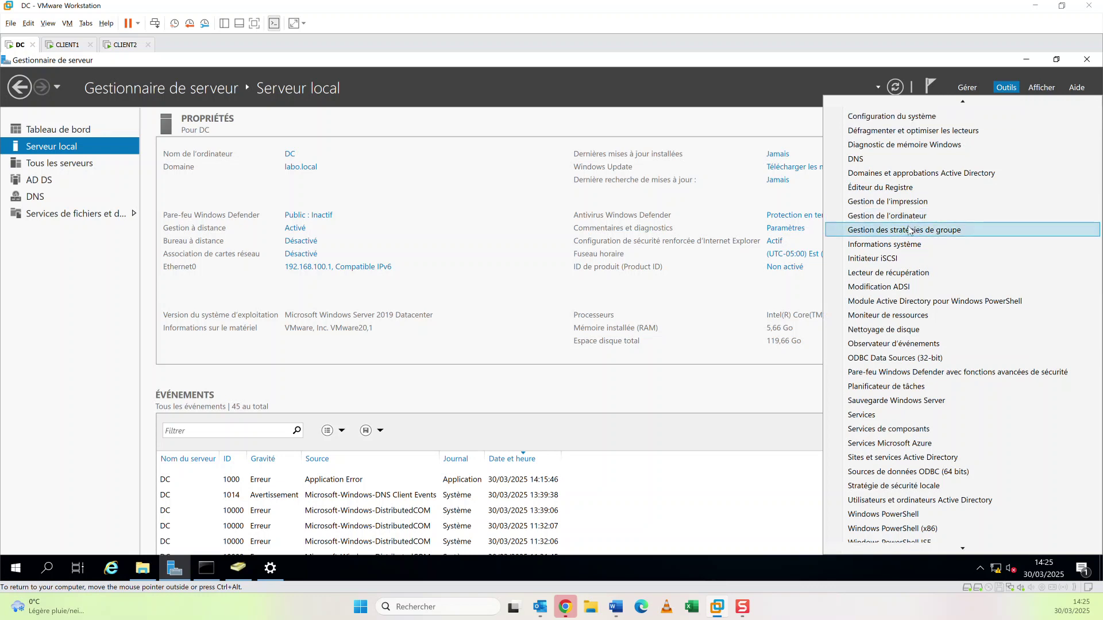
click(910, 230)
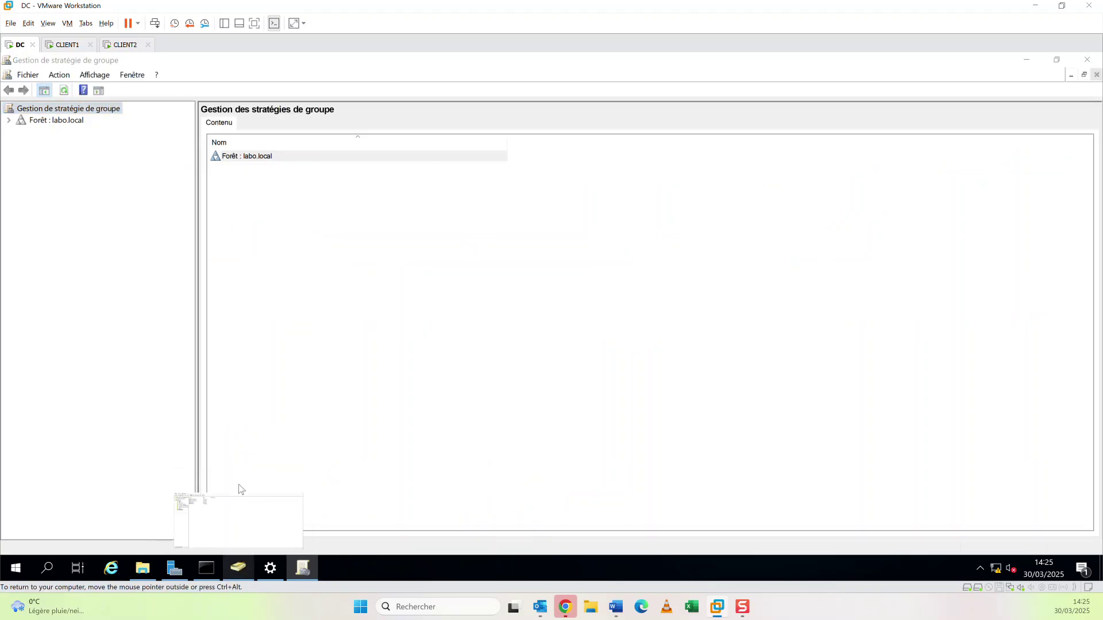
click(238, 567)
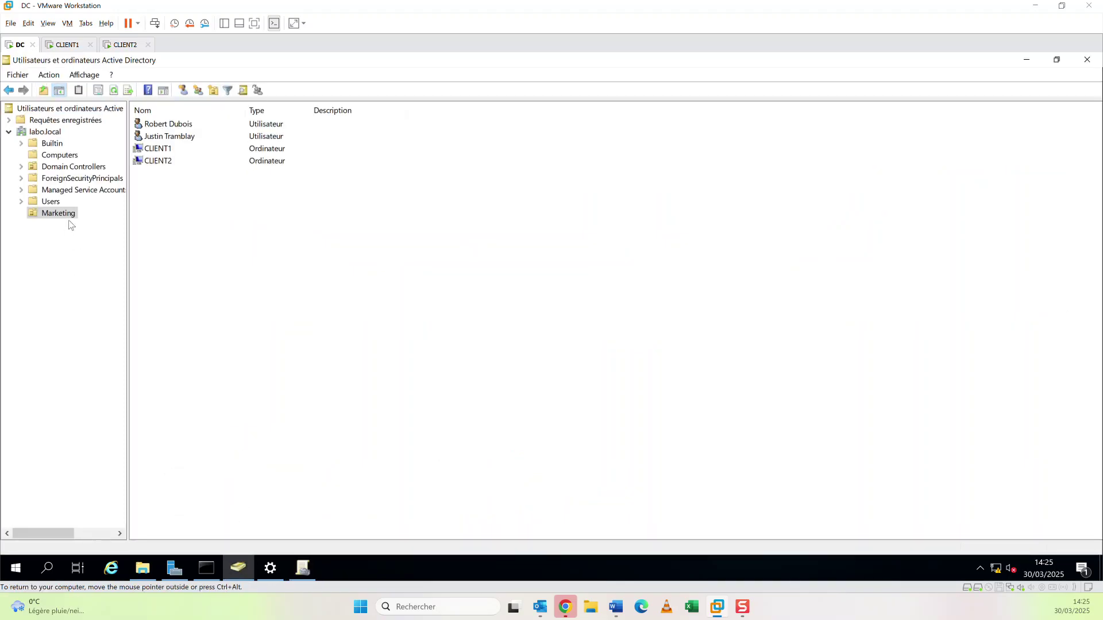
click(1027, 60)
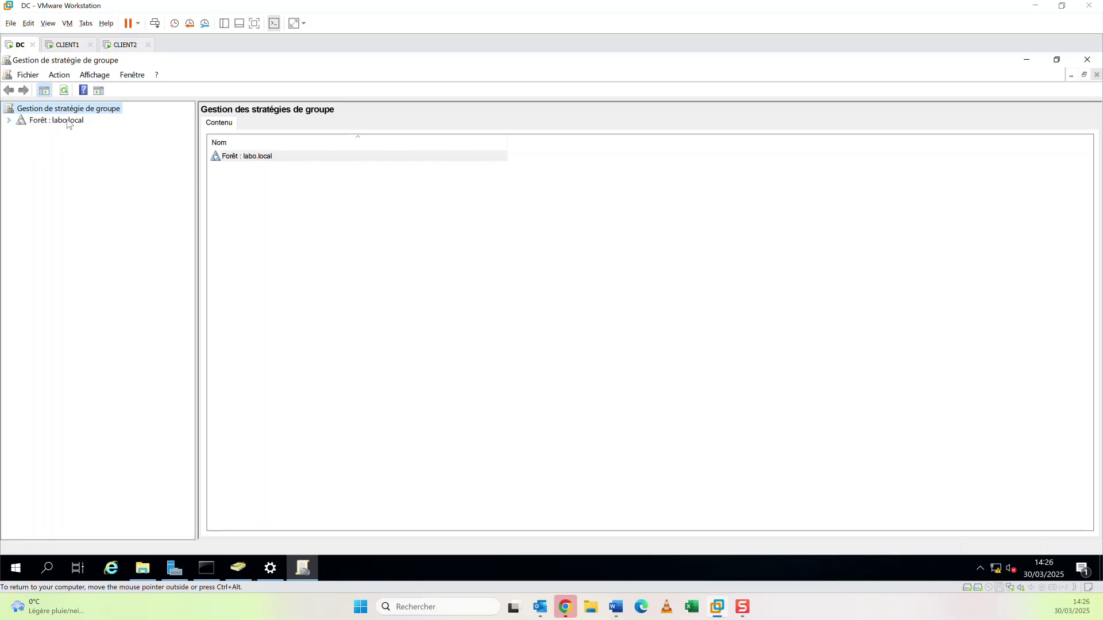
Create a GPO named Profil_Itinerant in the labo.local domain and link it to the Marketing organizational unit.
click(9, 121)
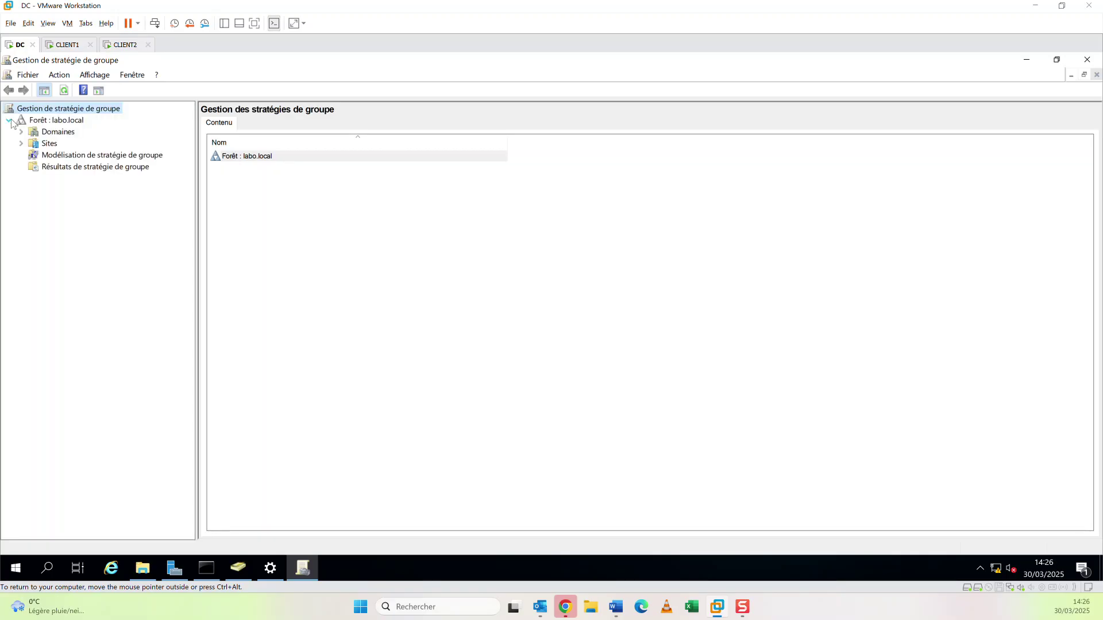
click(22, 132)
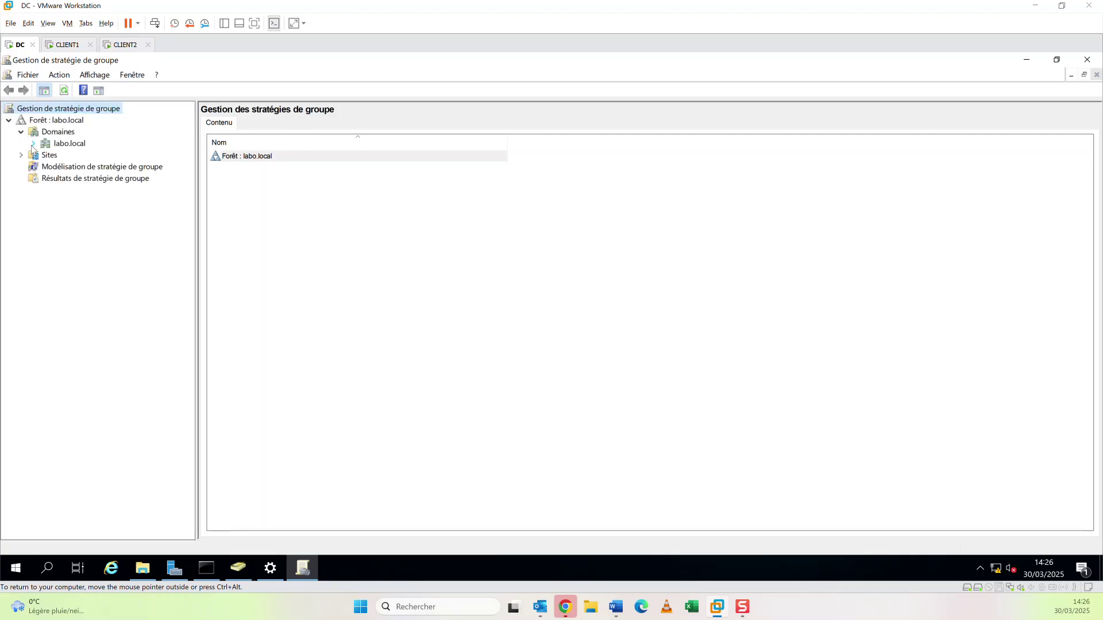
click(34, 143)
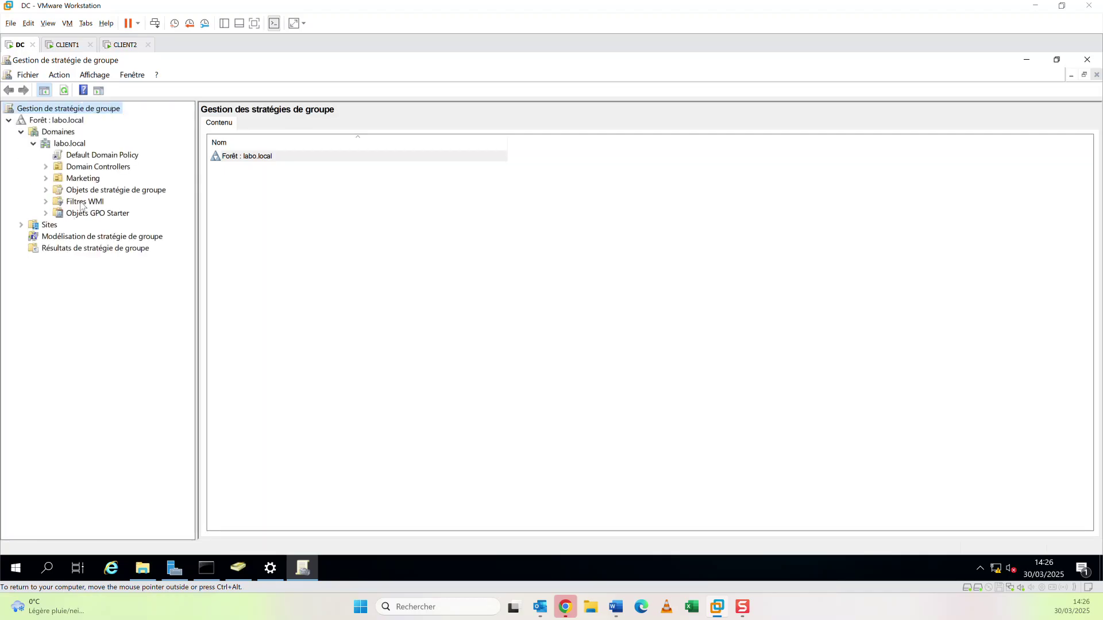
click(45, 178)
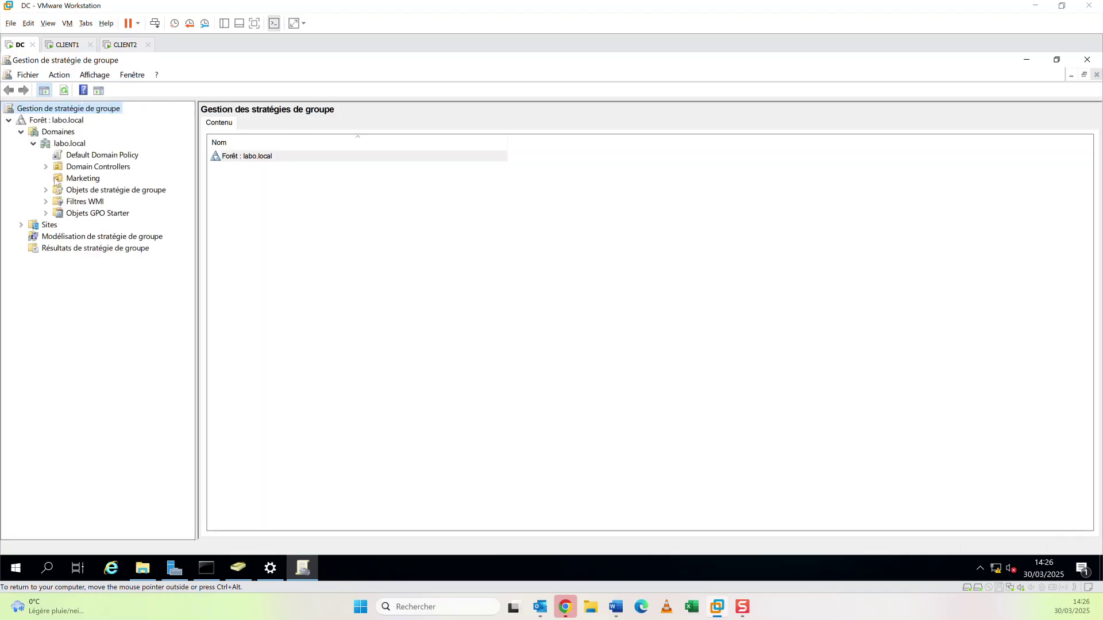
right_click(98, 183)
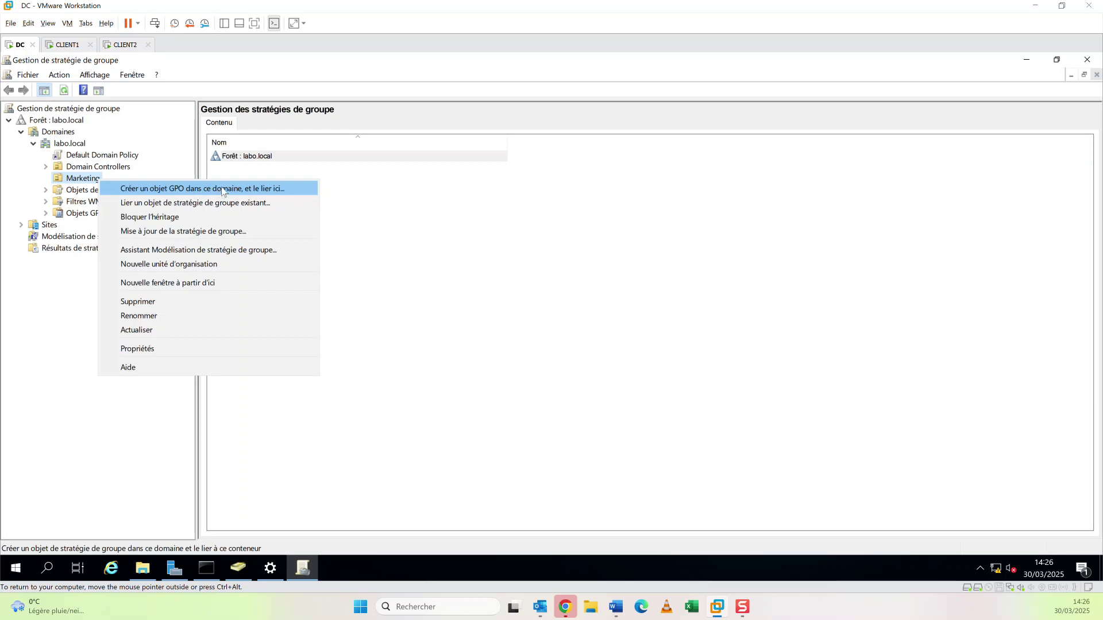
click(223, 190)
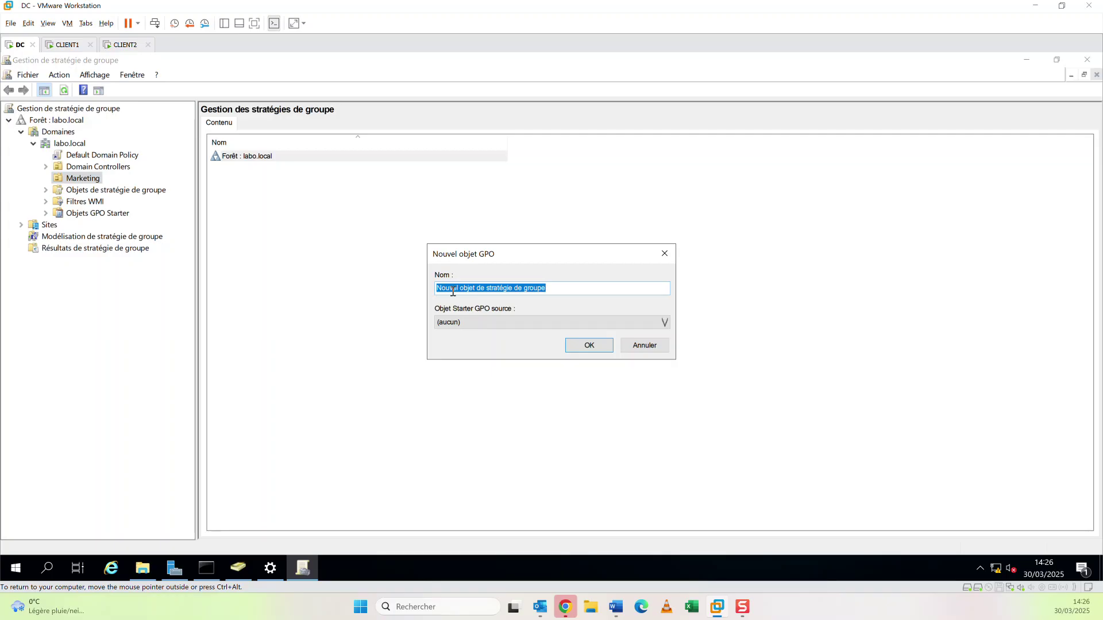
text(Pro)
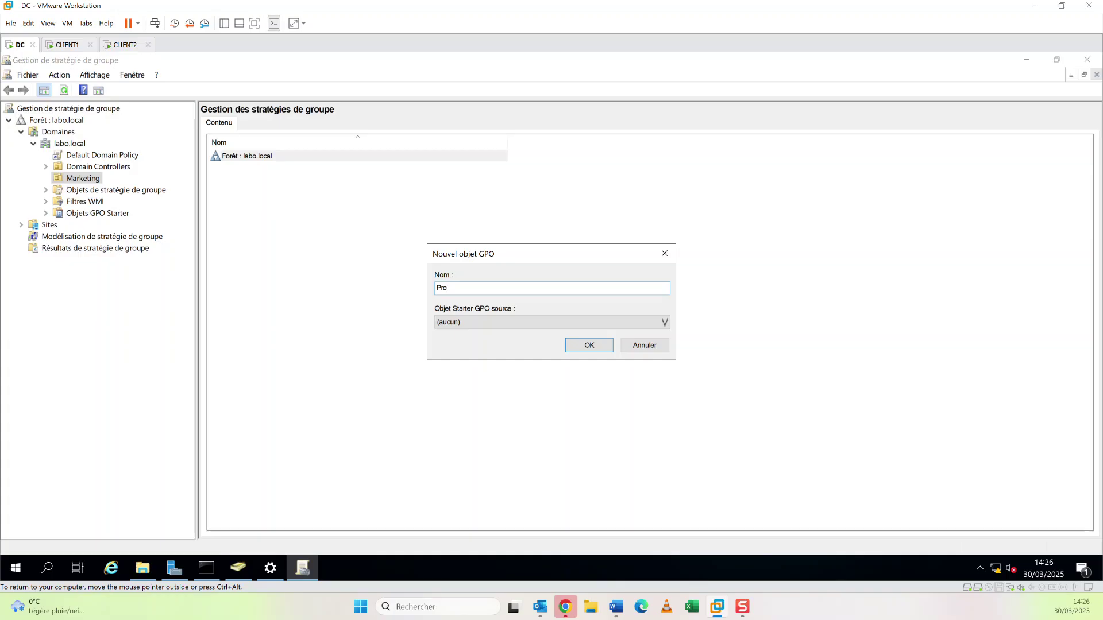
text(fil)
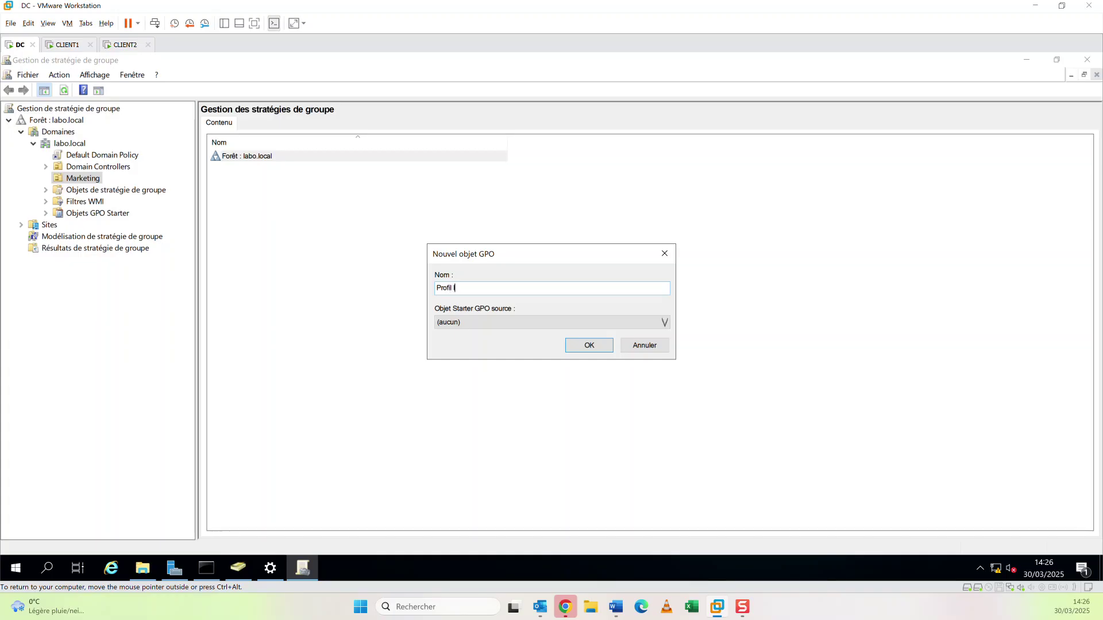
text( Itinerant)
key(ctrl+Left)
key(BackSpace)
text(_)
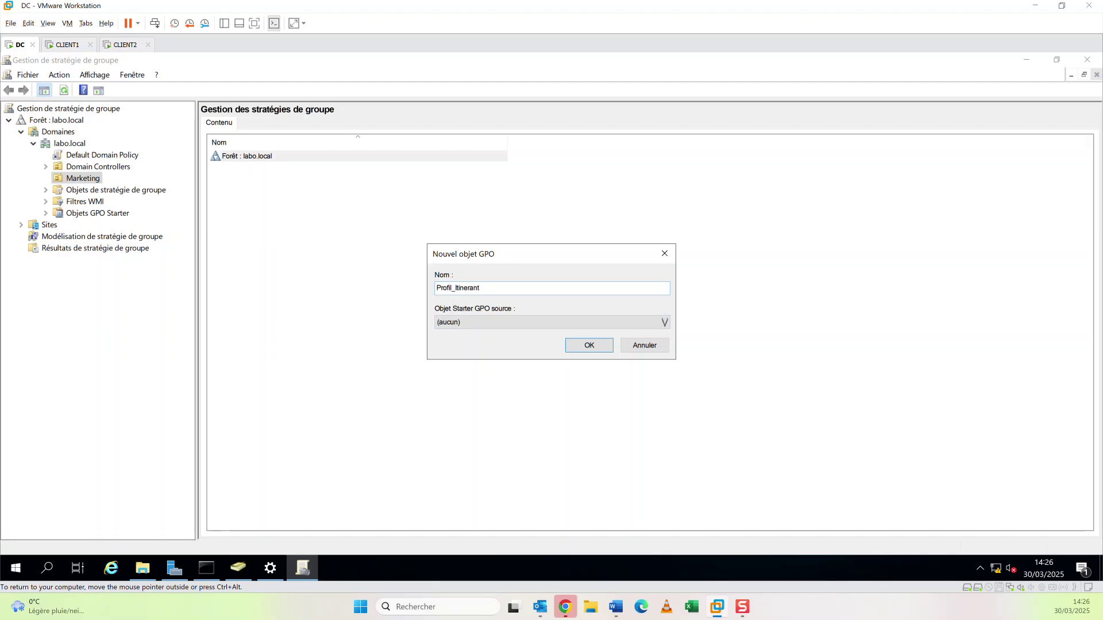
click(590, 346)
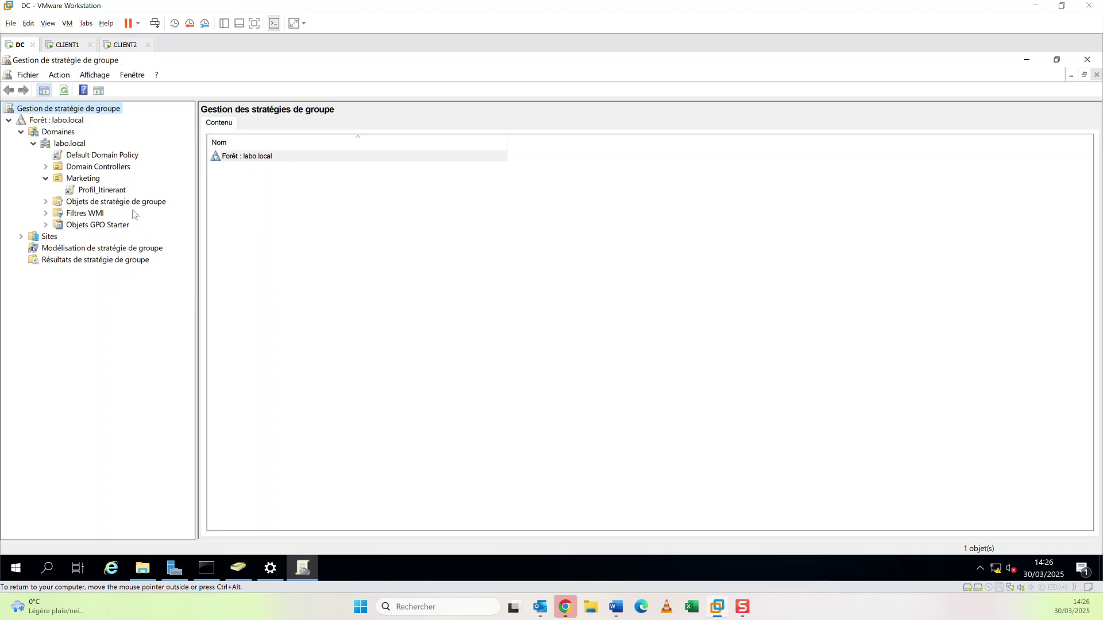
Open the Profil_Itinerant GPO for editing in a maximized editor and expand Modèles d'administration under the computer configuration's Stratégies.
right_click(123, 192)
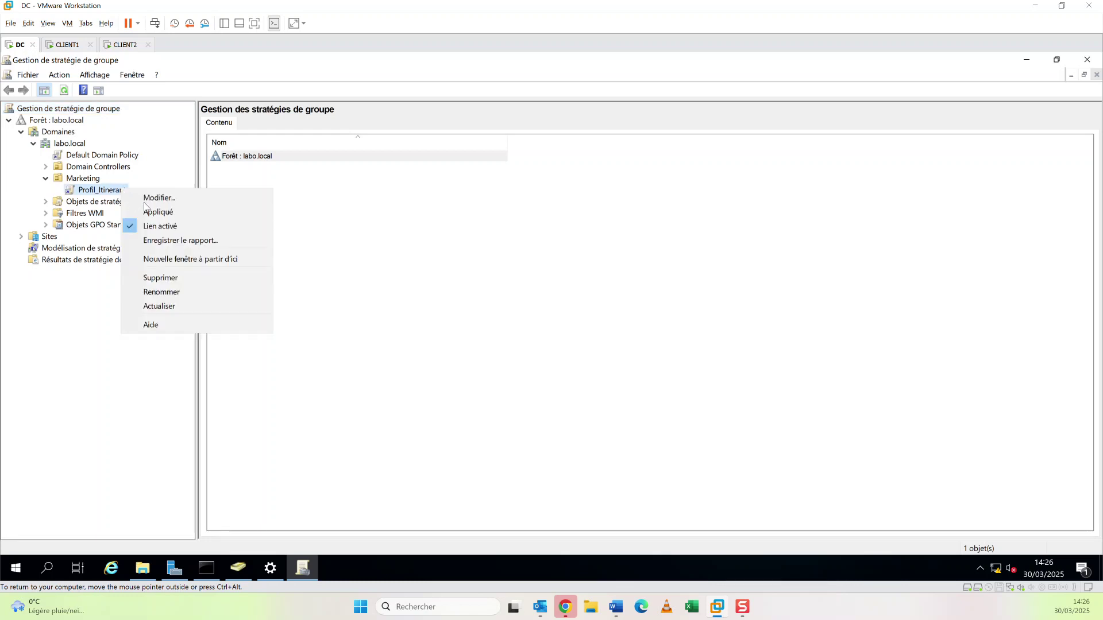
click(171, 199)
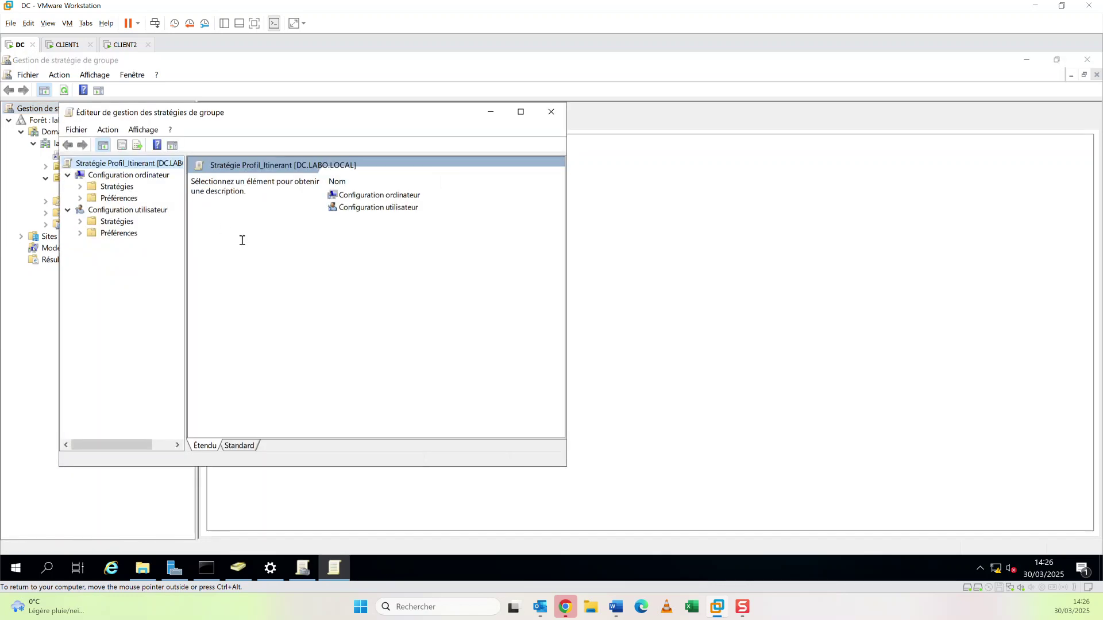
mouse_move(238, 568)
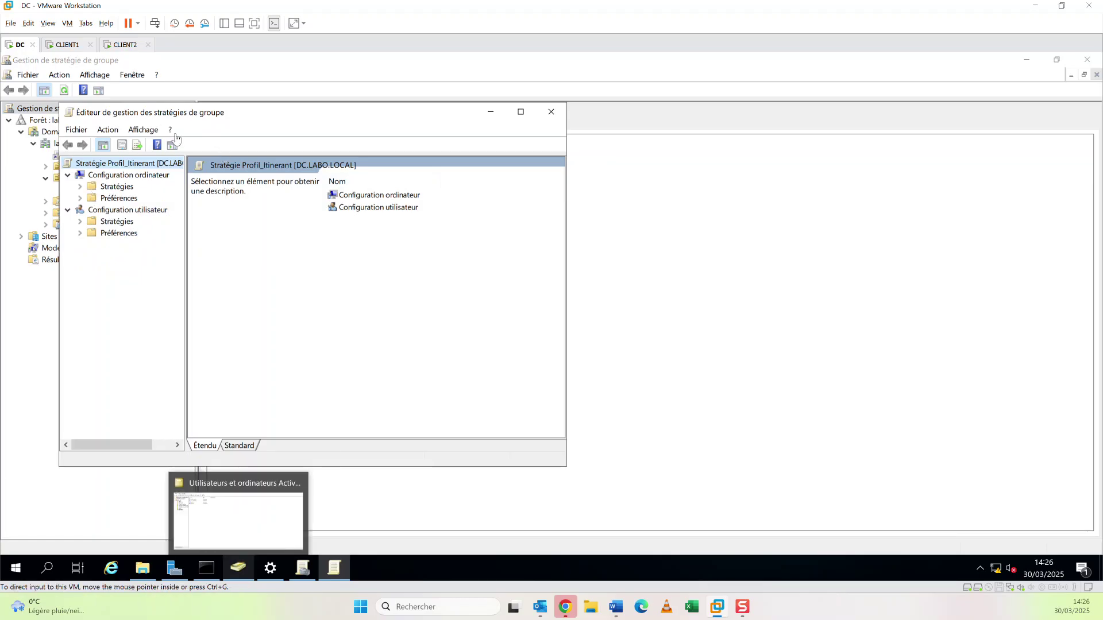
click(80, 188)
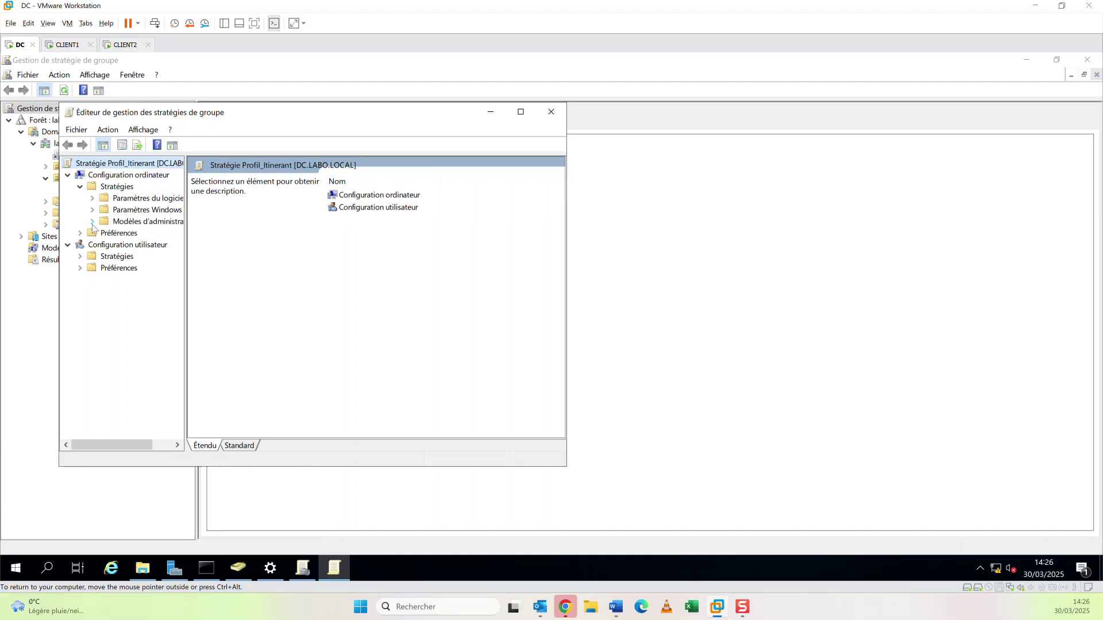
click(93, 222)
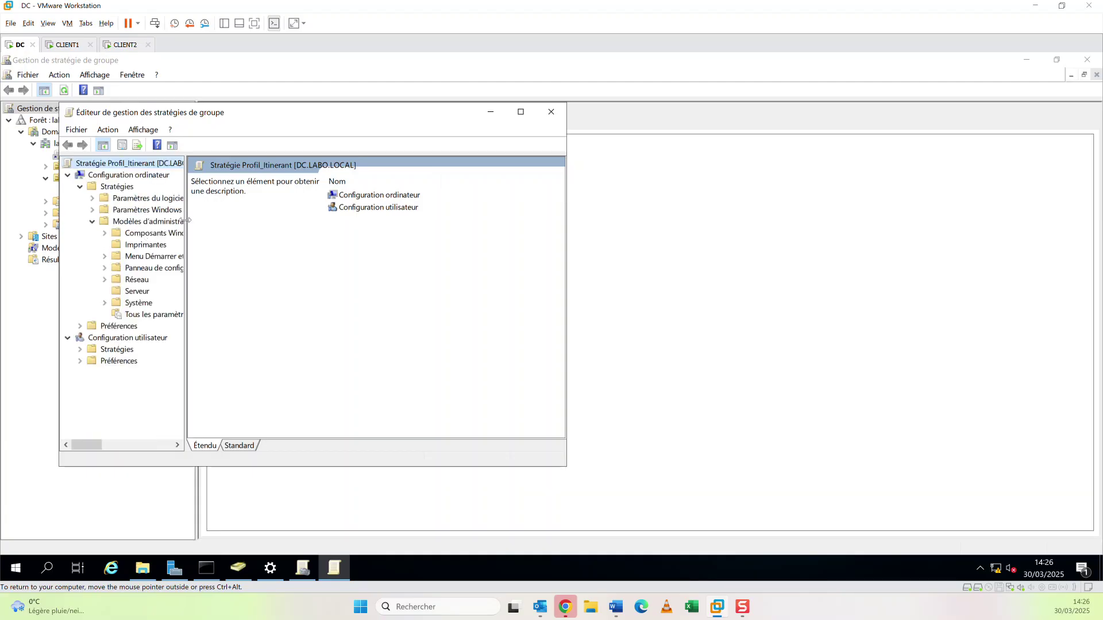
drag(185, 220, 289, 221)
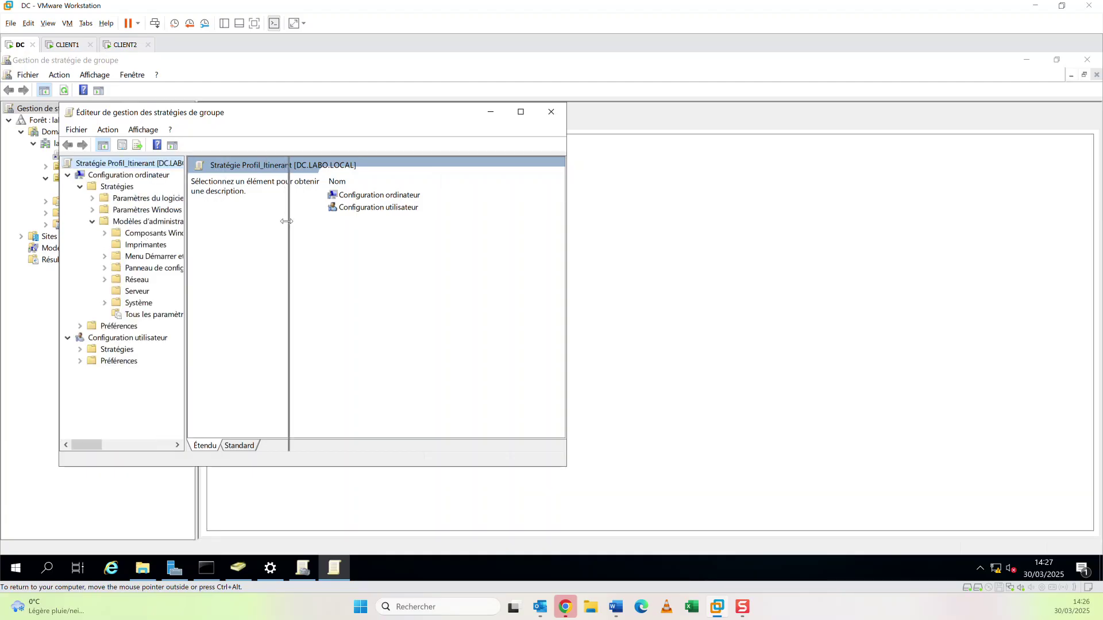
click(520, 112)
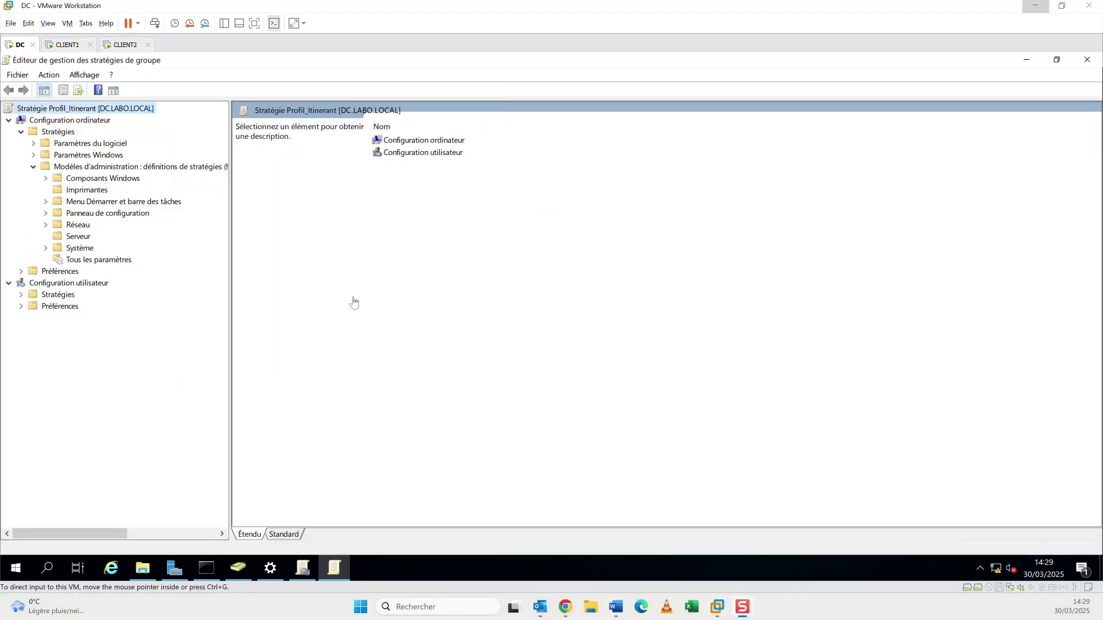
Under Système > Ouverture de session, set "Toujours attendre le réseau lors du démarrage de l'ordinateur et de l'ouverture de session" to Activé.
click(46, 247)
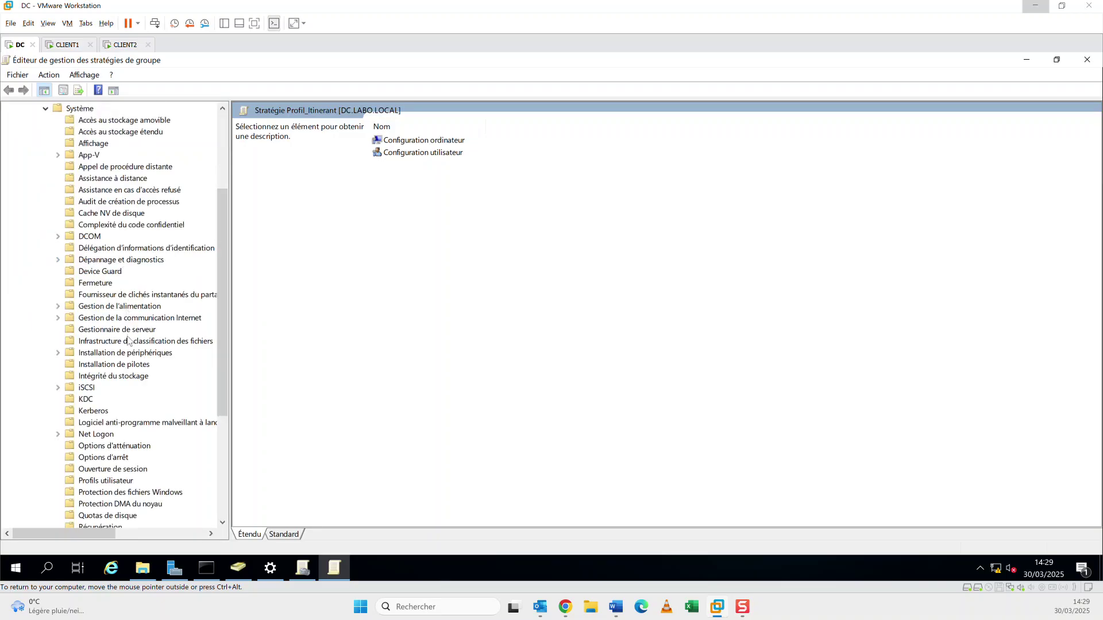
scroll(128, 342, down, 2)
scroll(128, 344, up, 6)
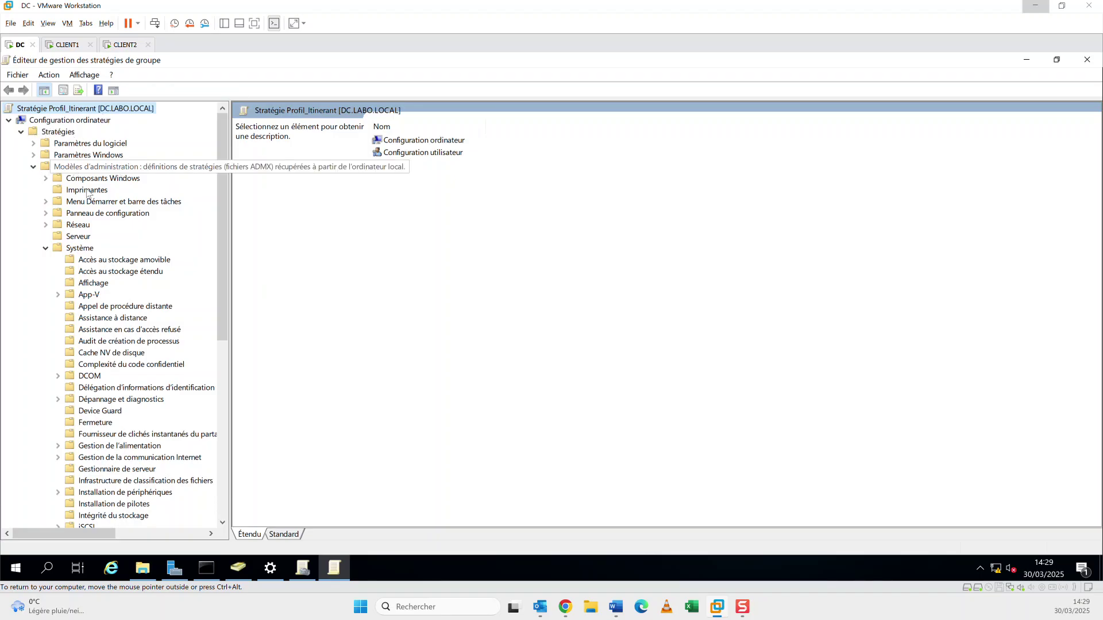
scroll(114, 371, down, 7)
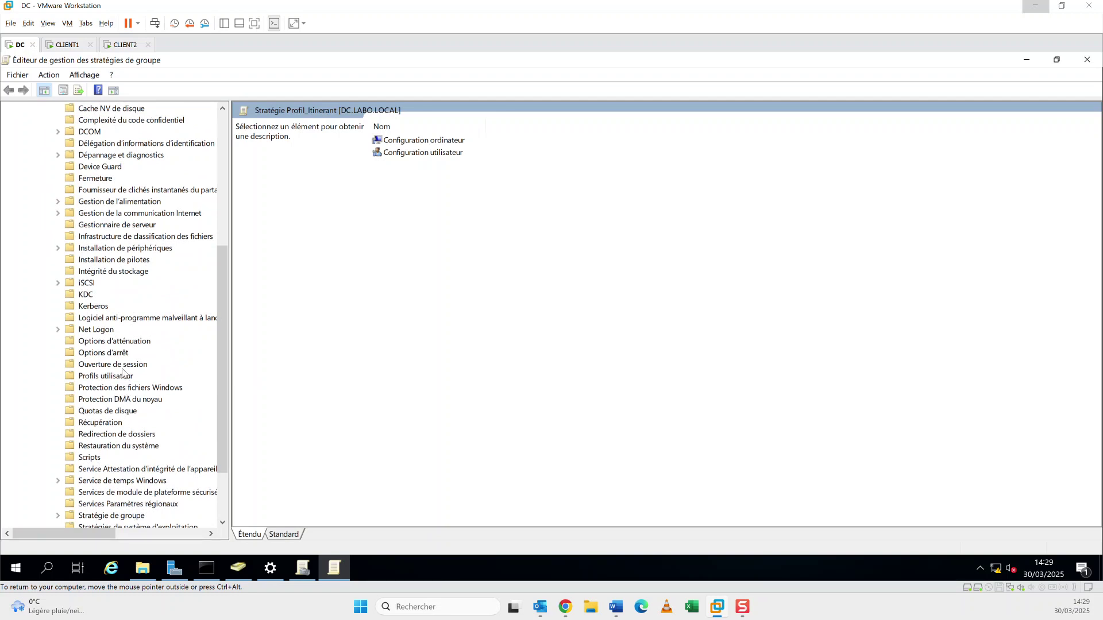
click(122, 368)
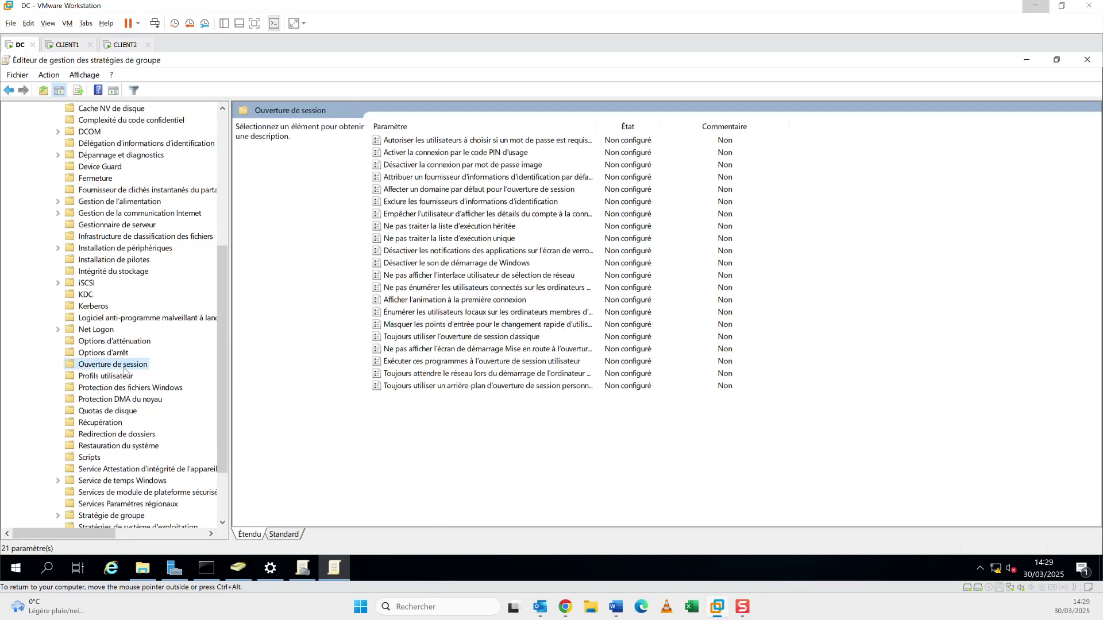
mouse_move(303, 568)
click(493, 379)
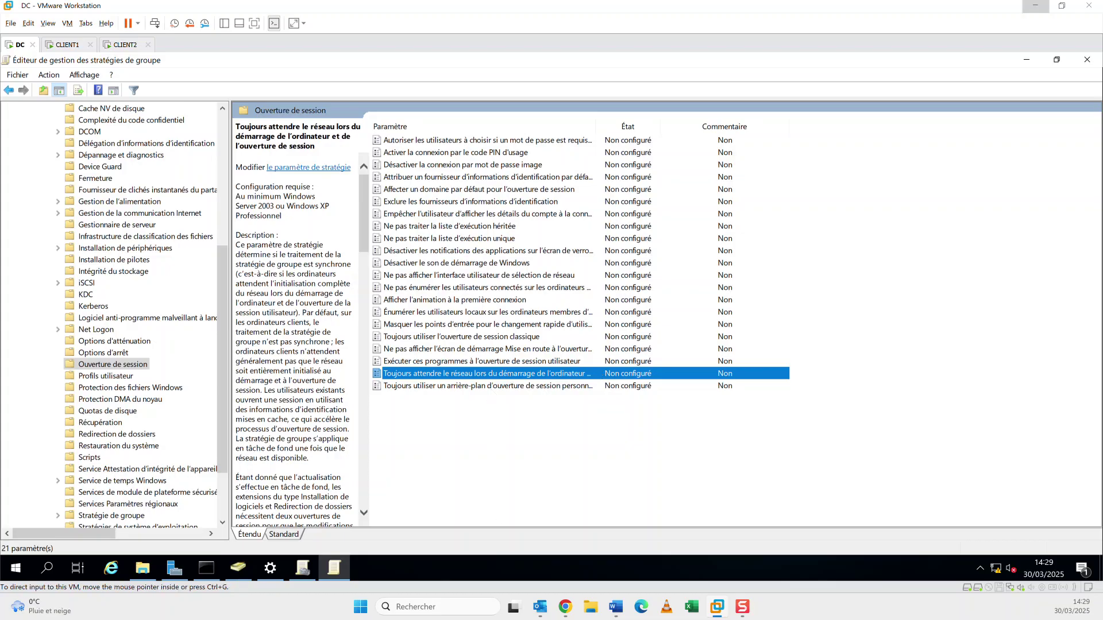
key(Return)
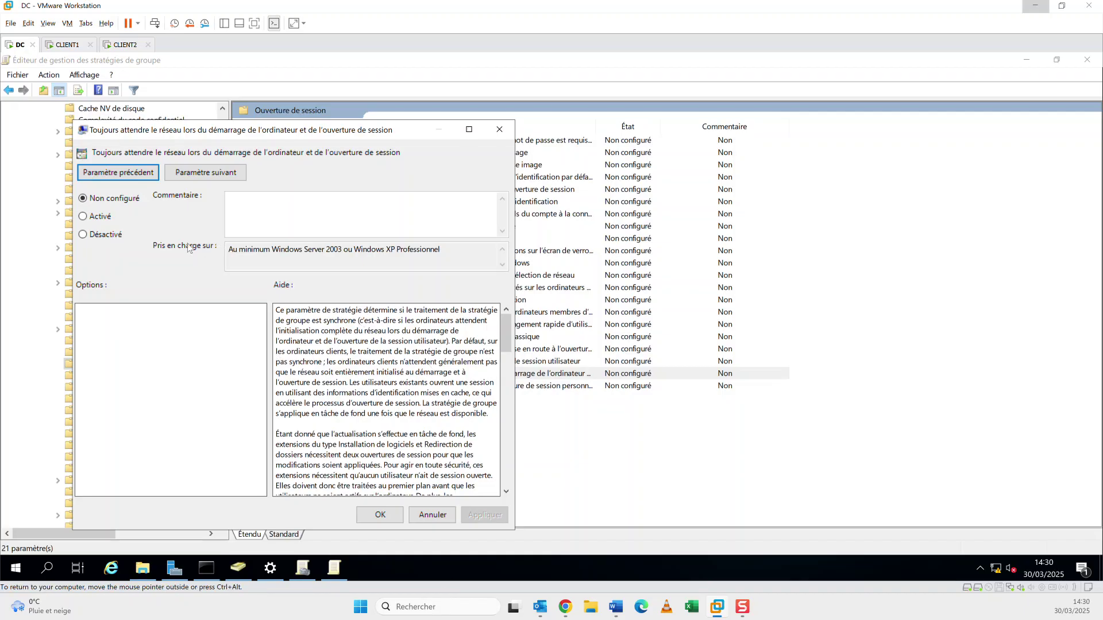
click(106, 216)
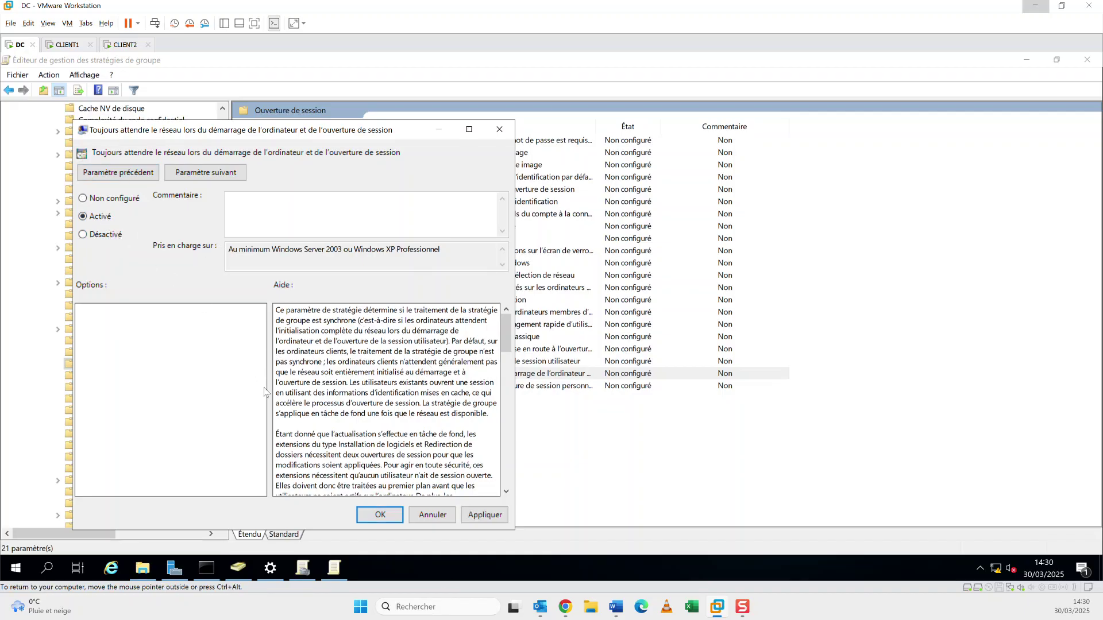
click(378, 516)
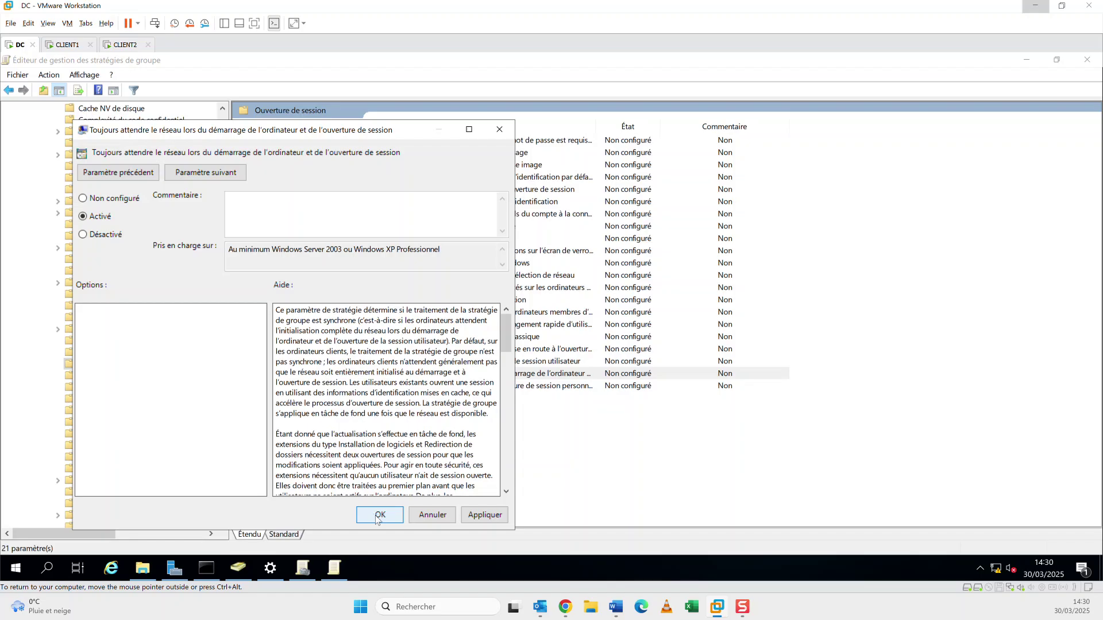
Under Profils utilisateur, set "Ajouter le groupe de sécurité Administrateurs aux profils utilisateur itinérants" to Activé, checking the Profil_Itinerant folder on E: meanwhile.
mouse_move(174, 568)
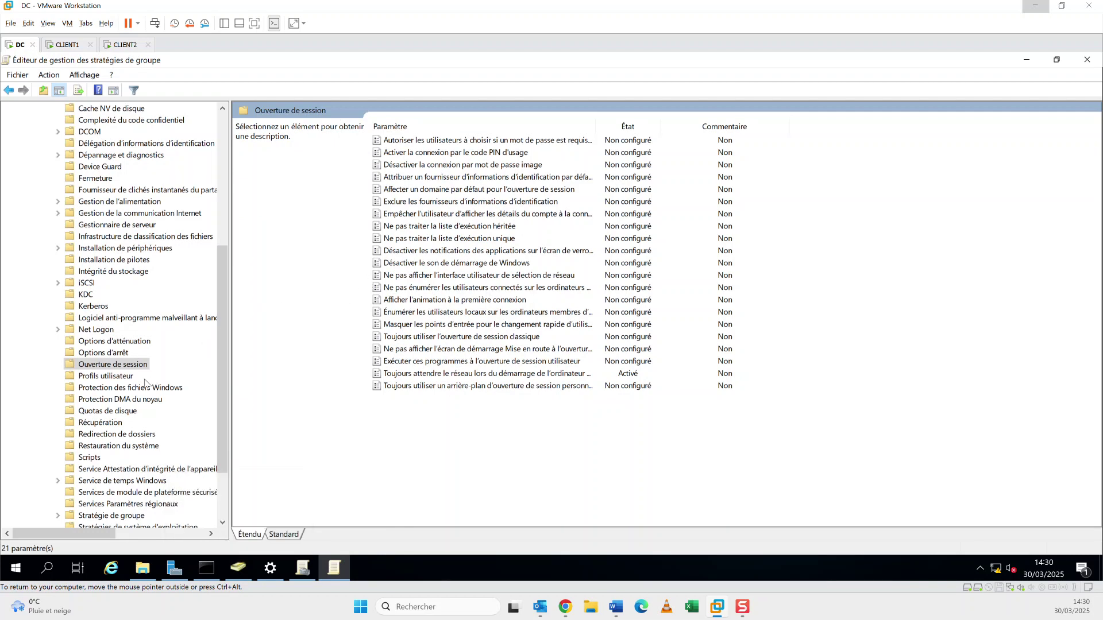
click(112, 375)
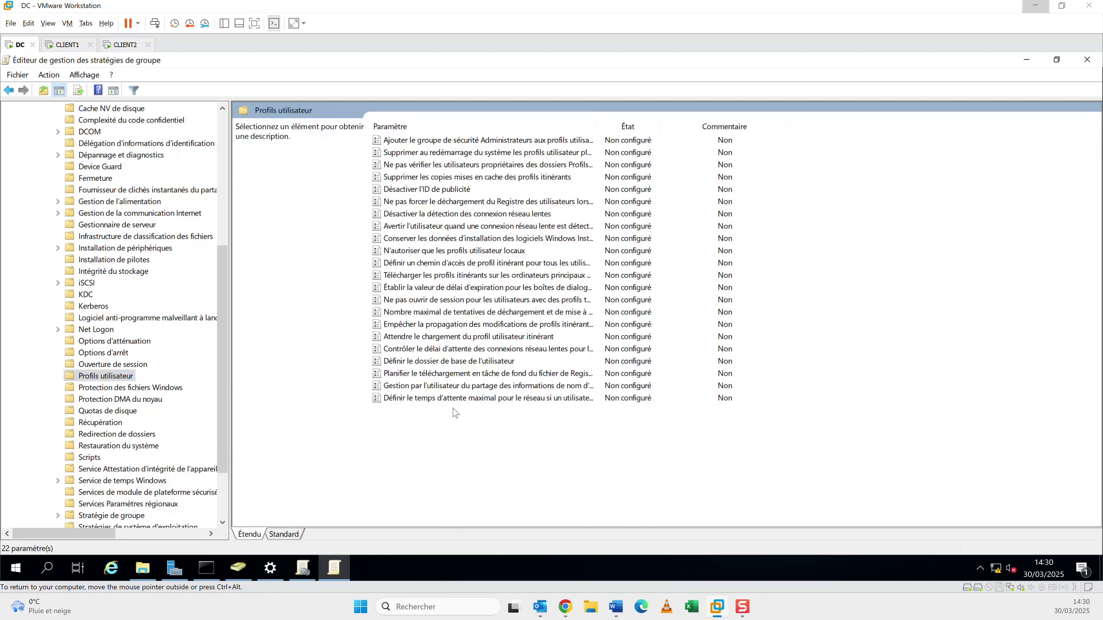
click(480, 180)
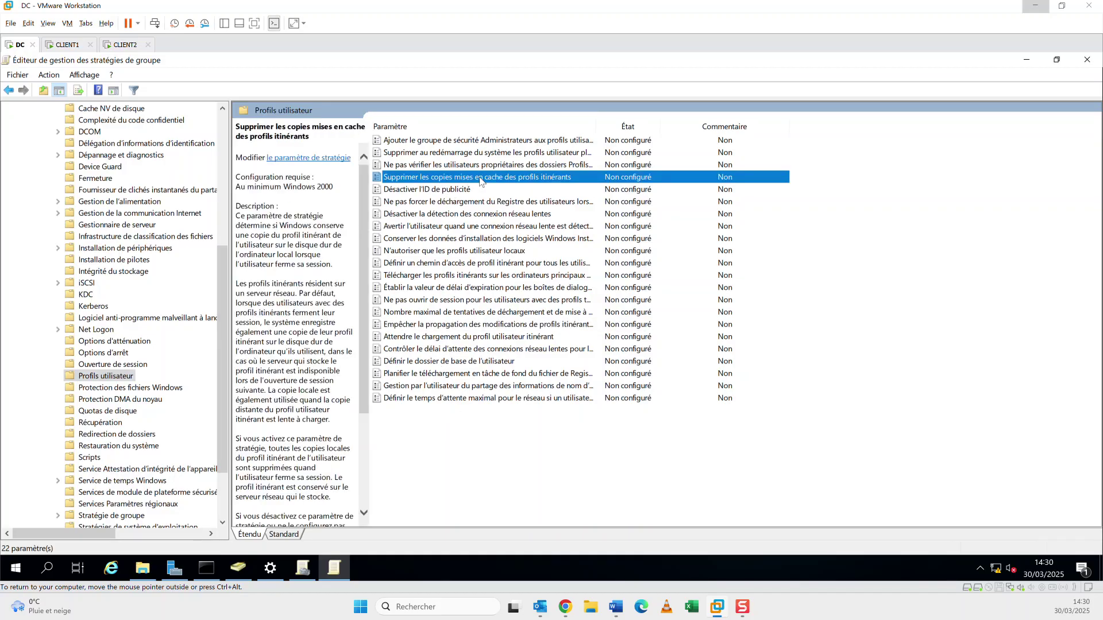
click(509, 142)
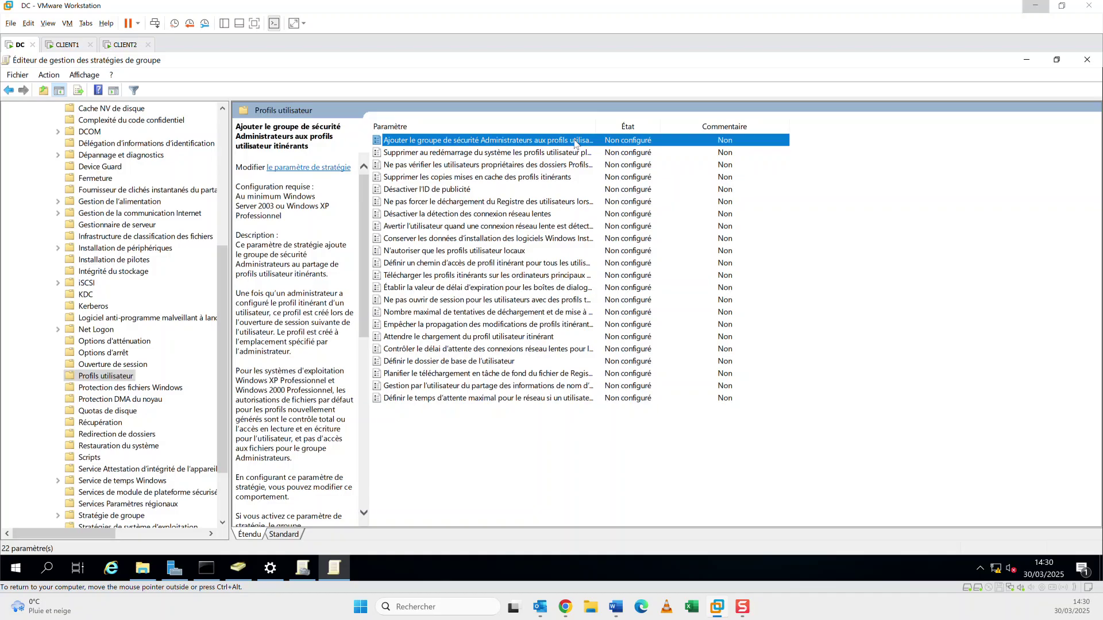
double_click(575, 143)
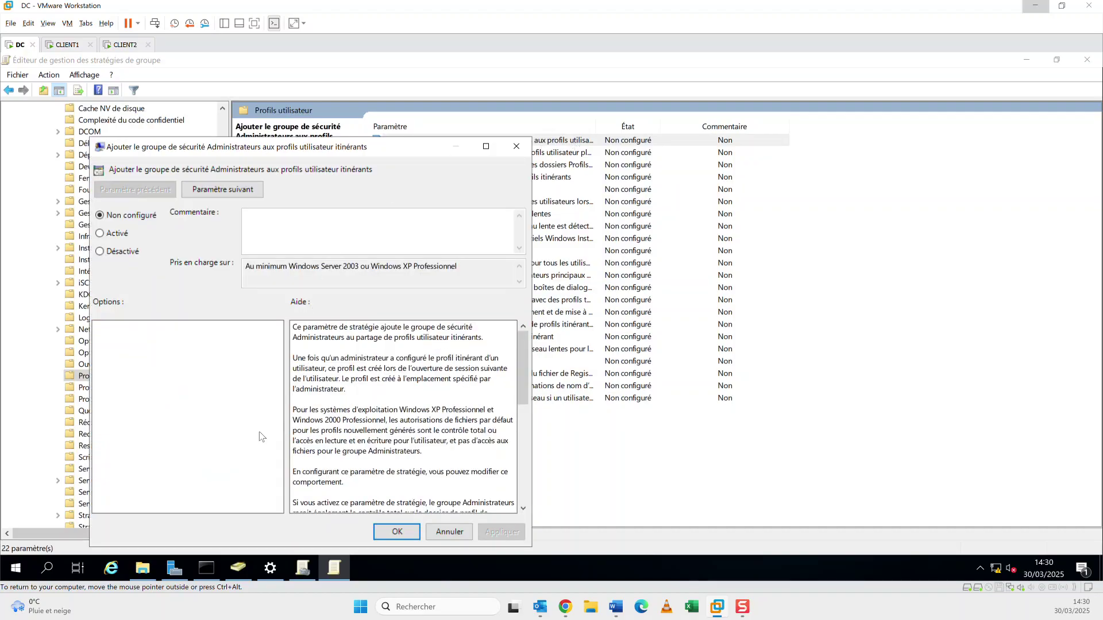
click(144, 568)
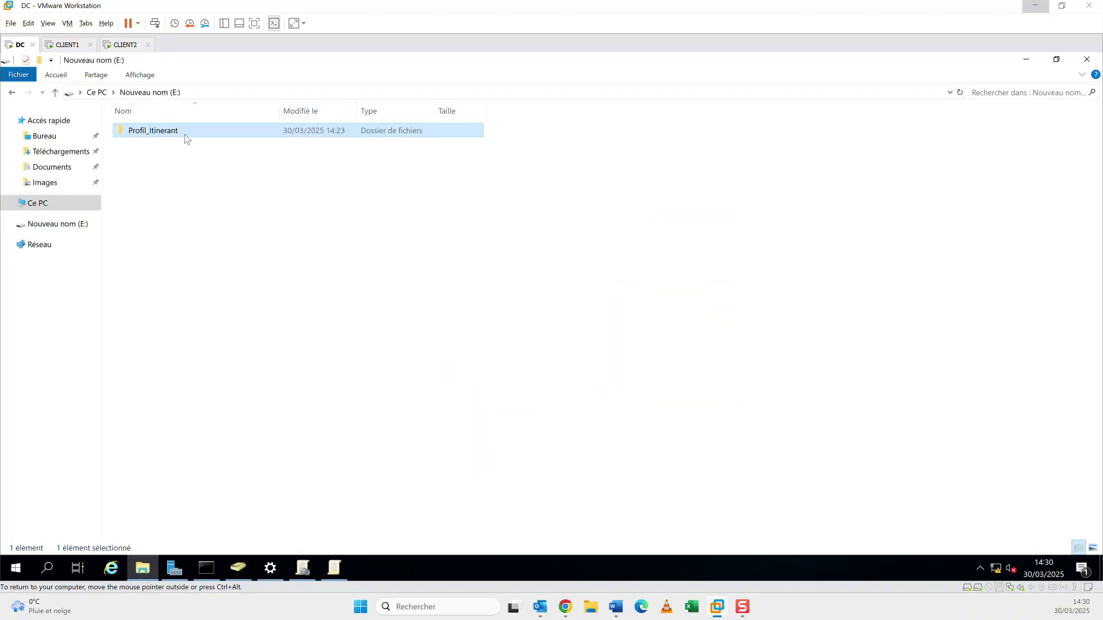
double_click(184, 135)
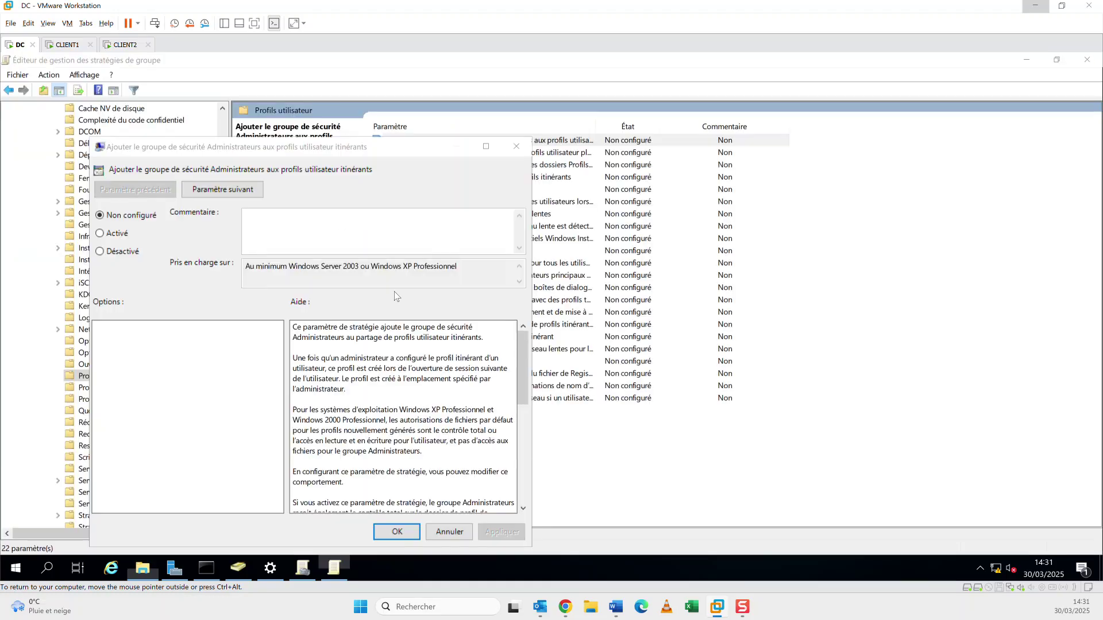
click(101, 234)
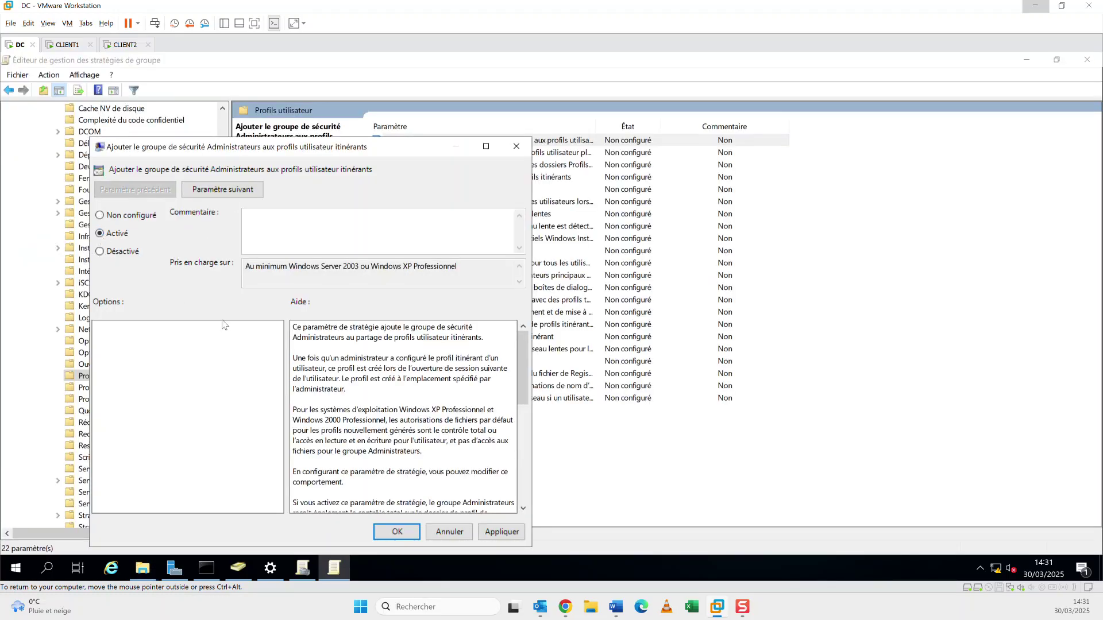
scroll(371, 426, down, 2)
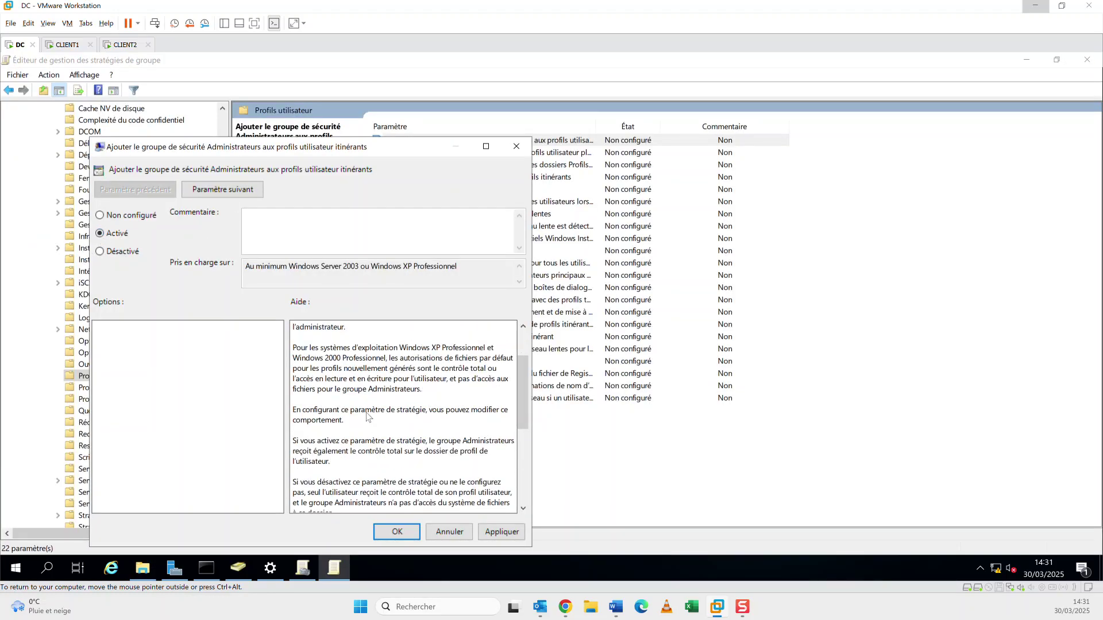
scroll(368, 416, down, 4)
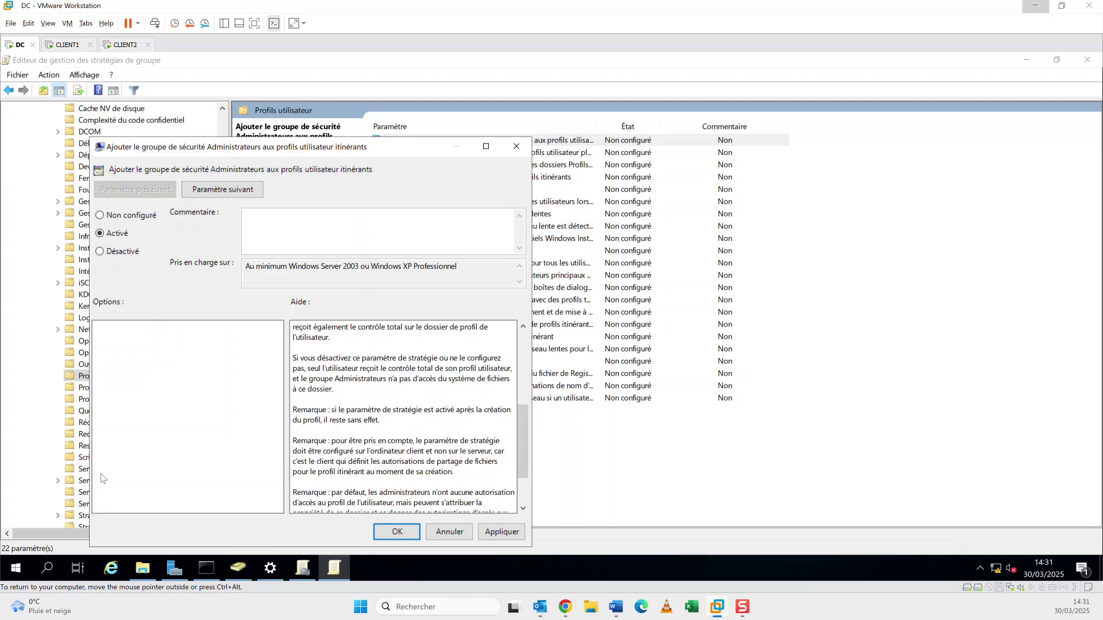
click(145, 569)
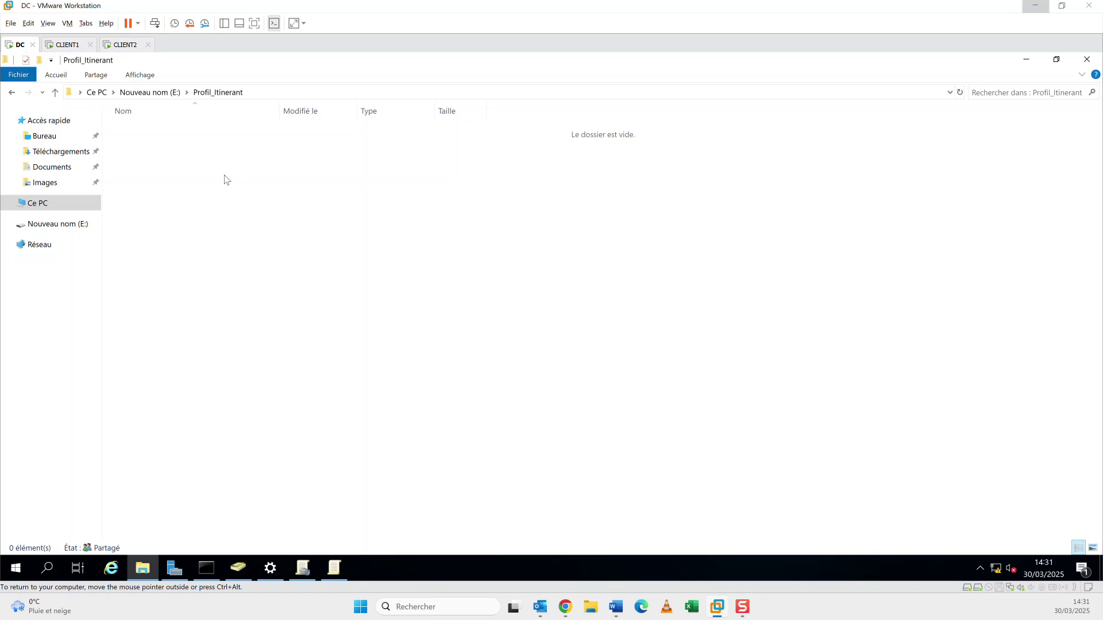
click(1029, 60)
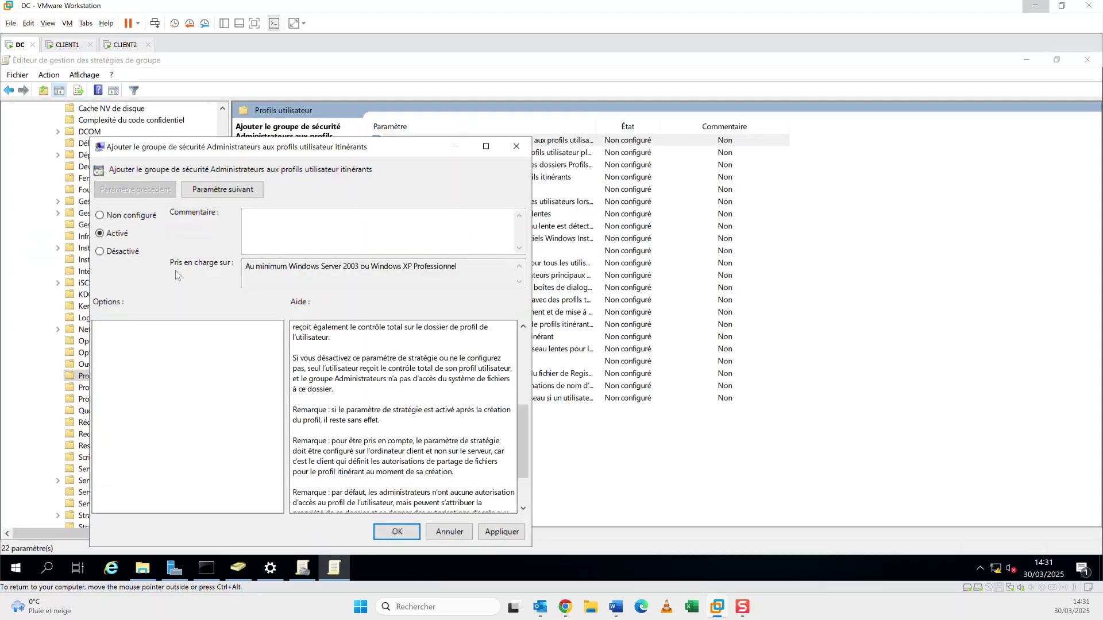
click(396, 533)
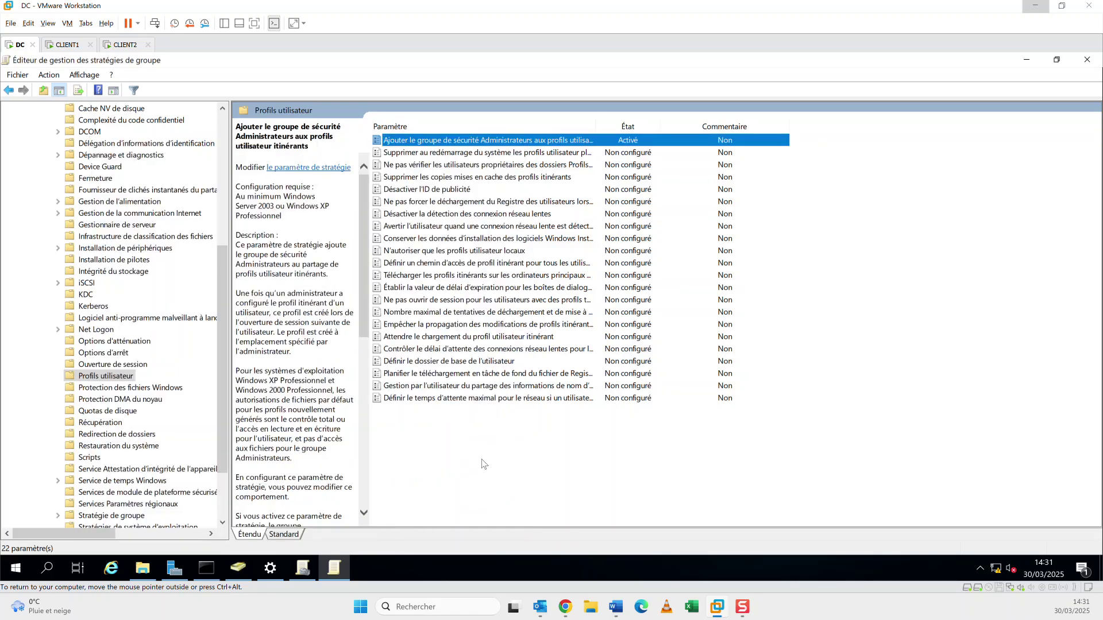
Set the Profils utilisateur policy "Supprimer les copies mises en cache des profils itinérants" to Activé.
mouse_move(303, 569)
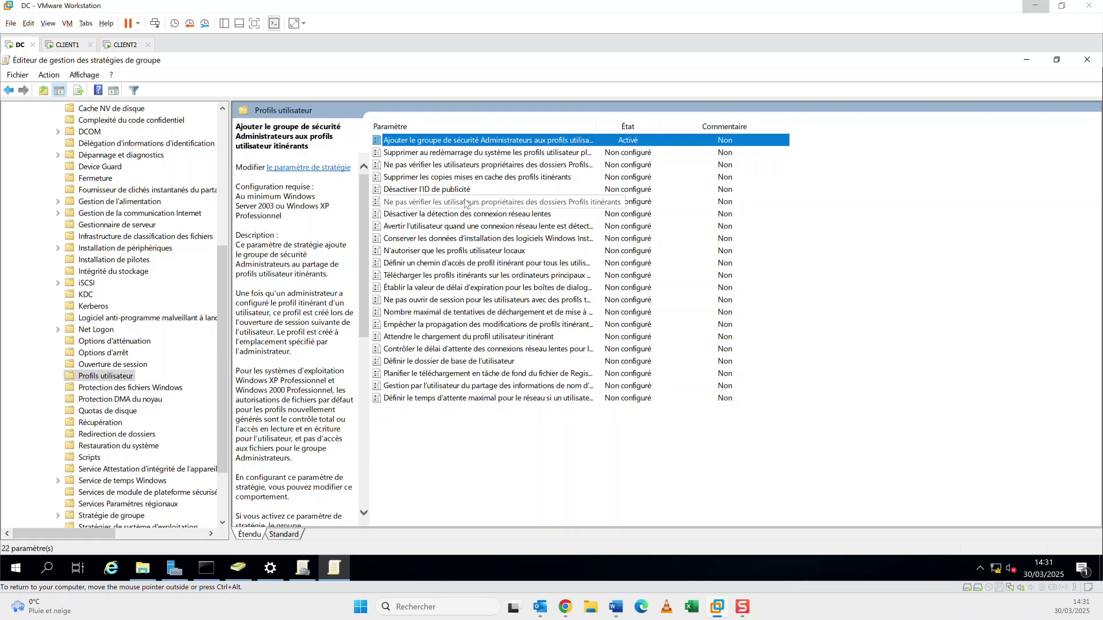
click(487, 178)
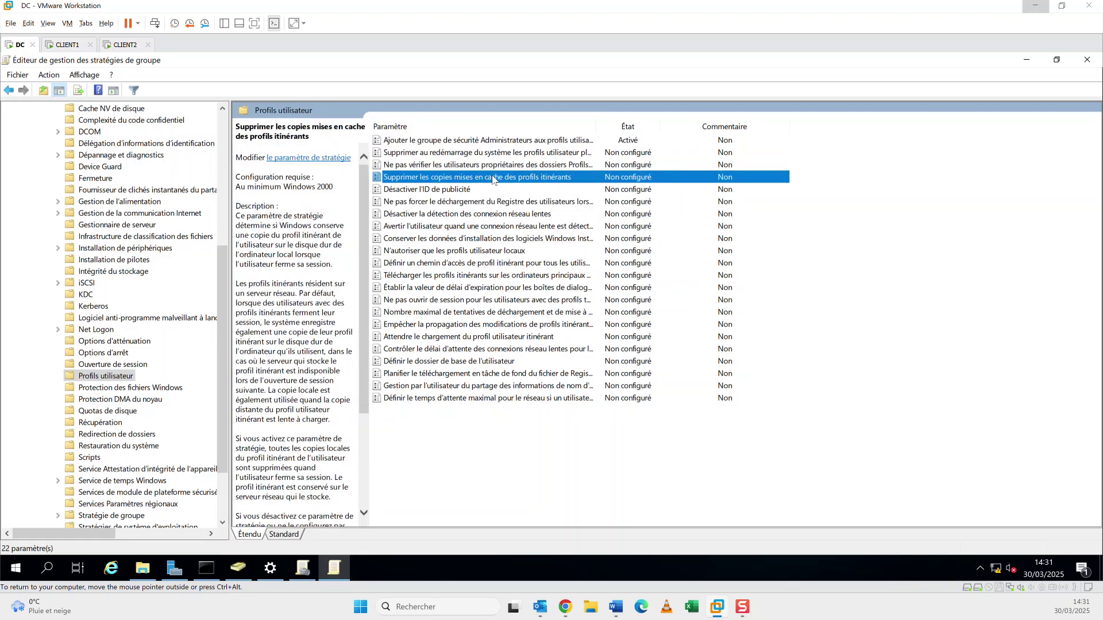
double_click(493, 178)
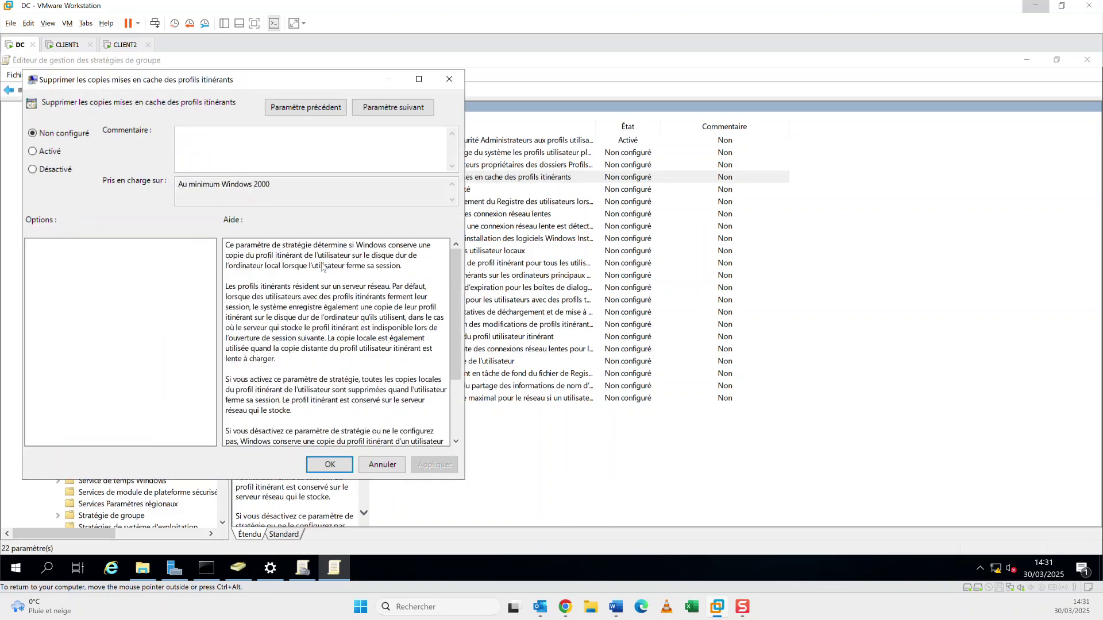
click(46, 149)
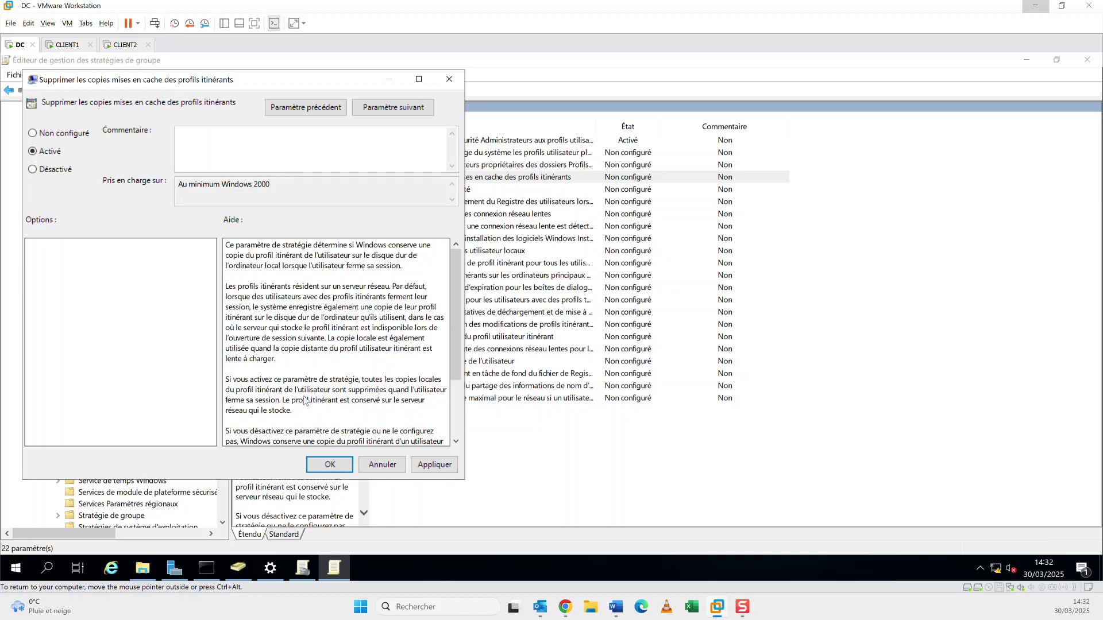
click(331, 464)
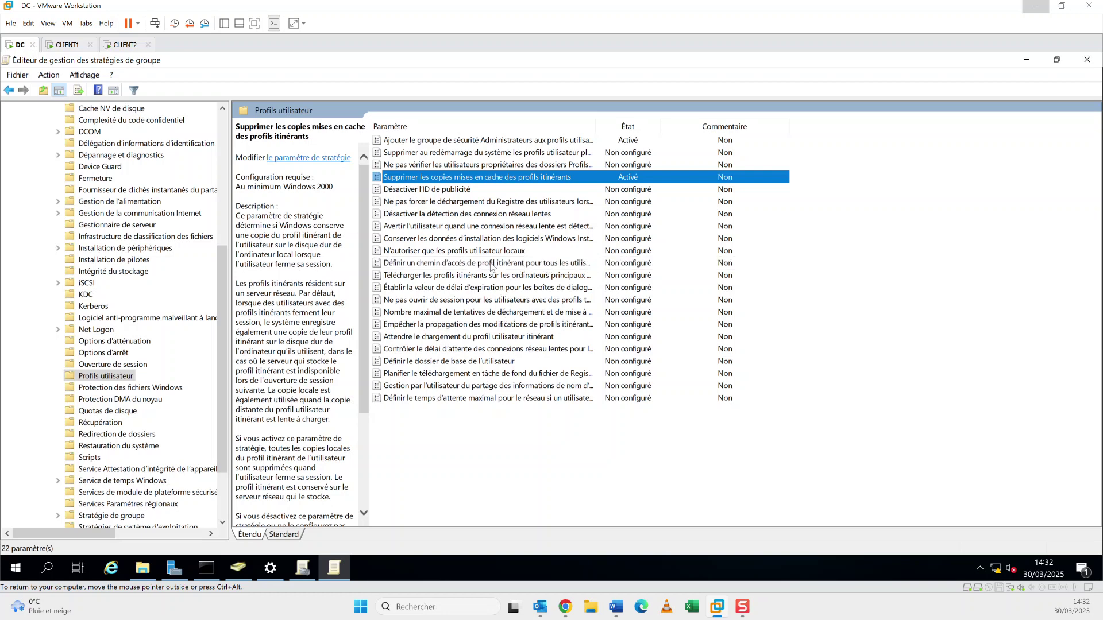
Open "Définir un chemin d'accès de profil itinérant pour tous les utilisateurs ouvrant une session sur cet ordinateur" and choose Activé.
click(549, 264)
double_click(550, 267)
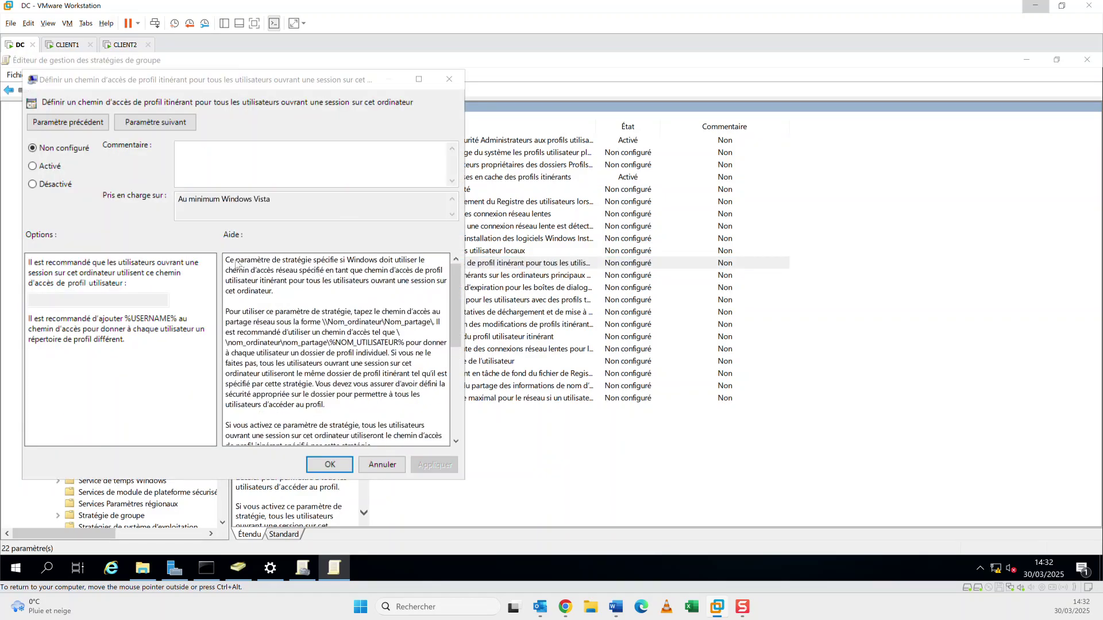
click(45, 166)
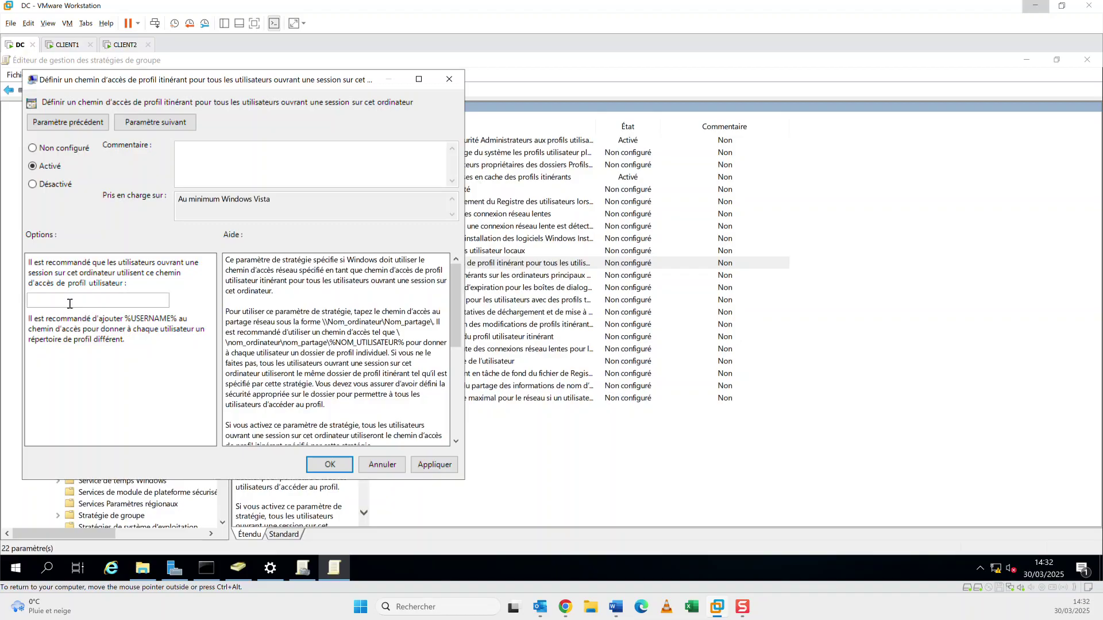
In File Explorer, copy the network path \\DC\Profil_Itinerant$ from the sharing properties of the Profil_Itinerant folder on E:.
click(142, 568)
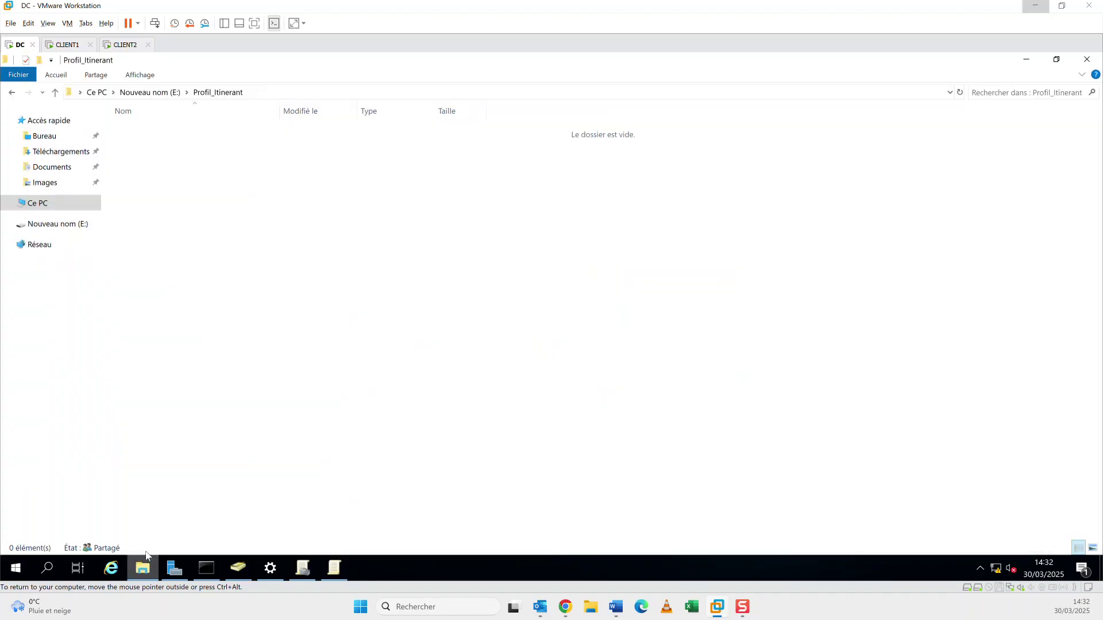
click(168, 98)
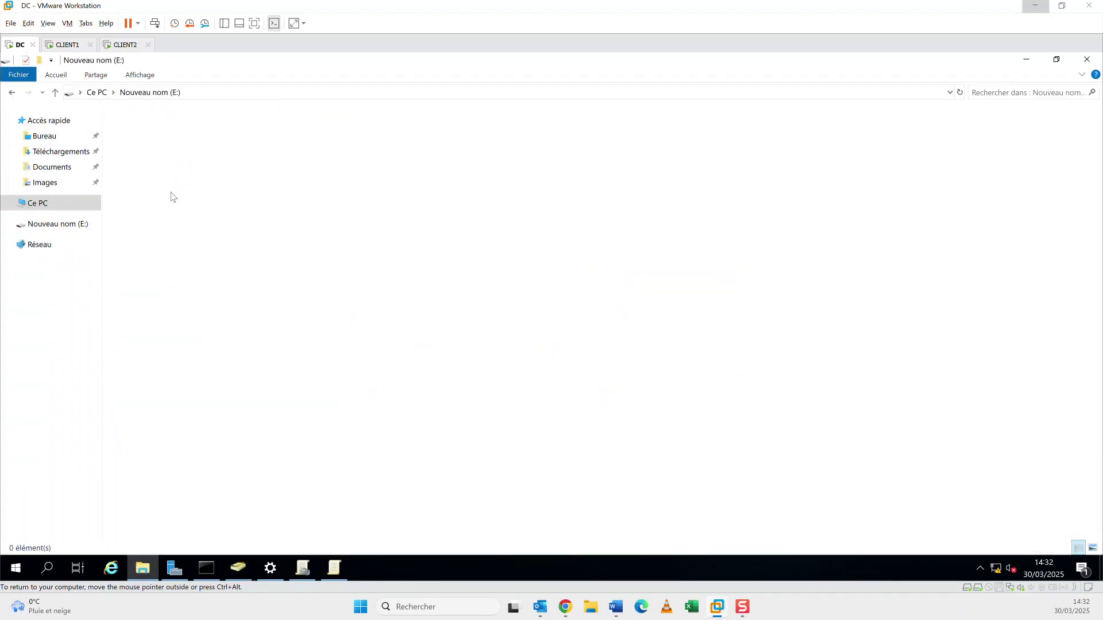
right_click(175, 133)
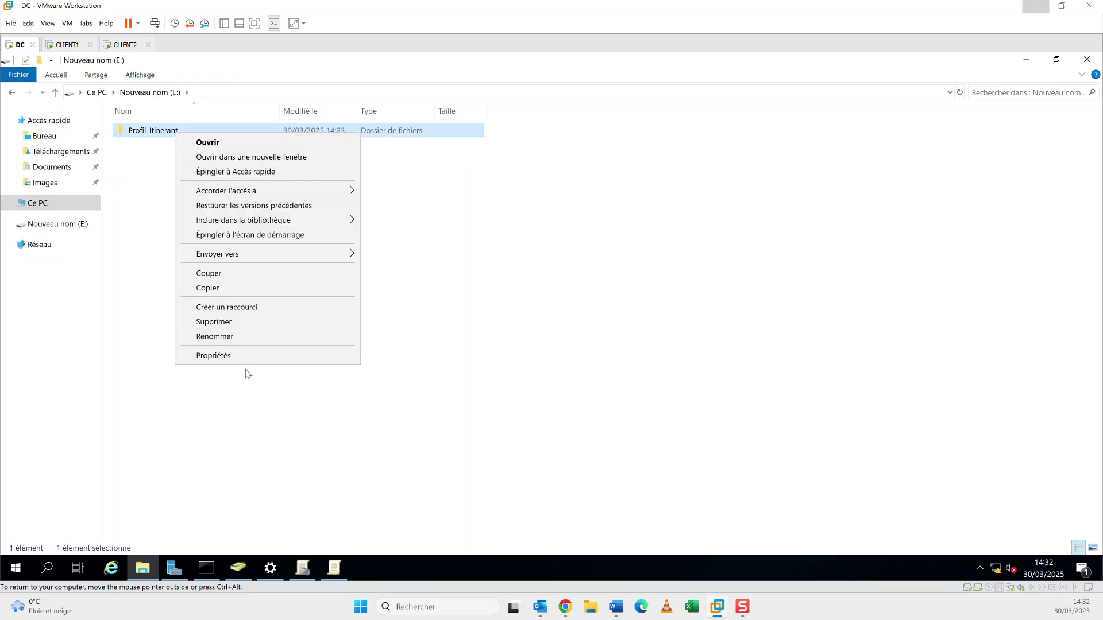
click(246, 355)
click(233, 162)
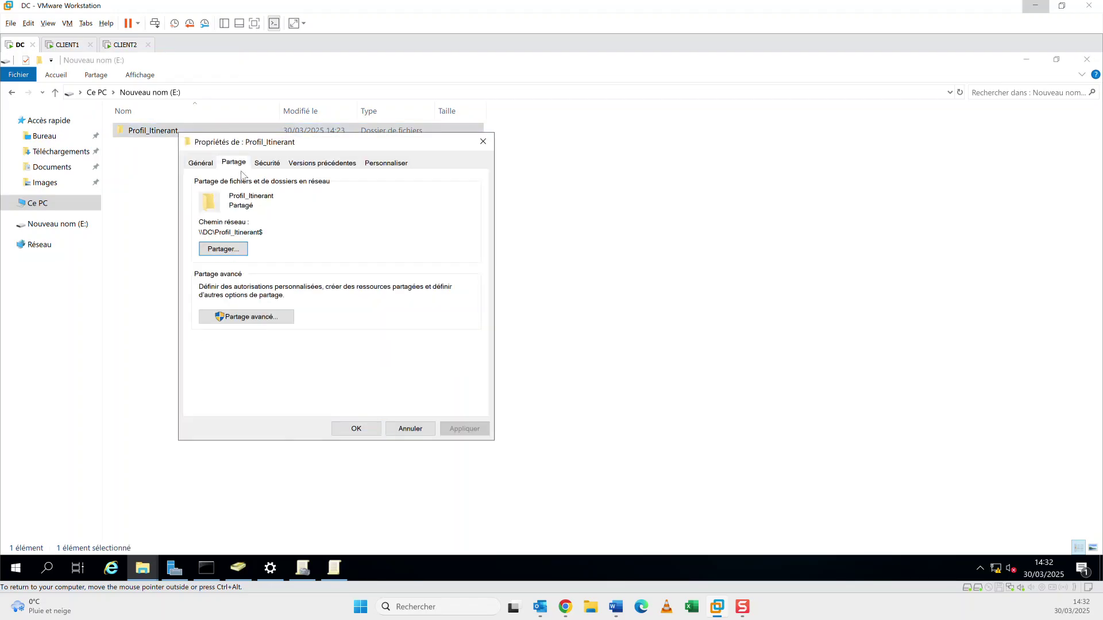
drag(270, 233, 172, 234)
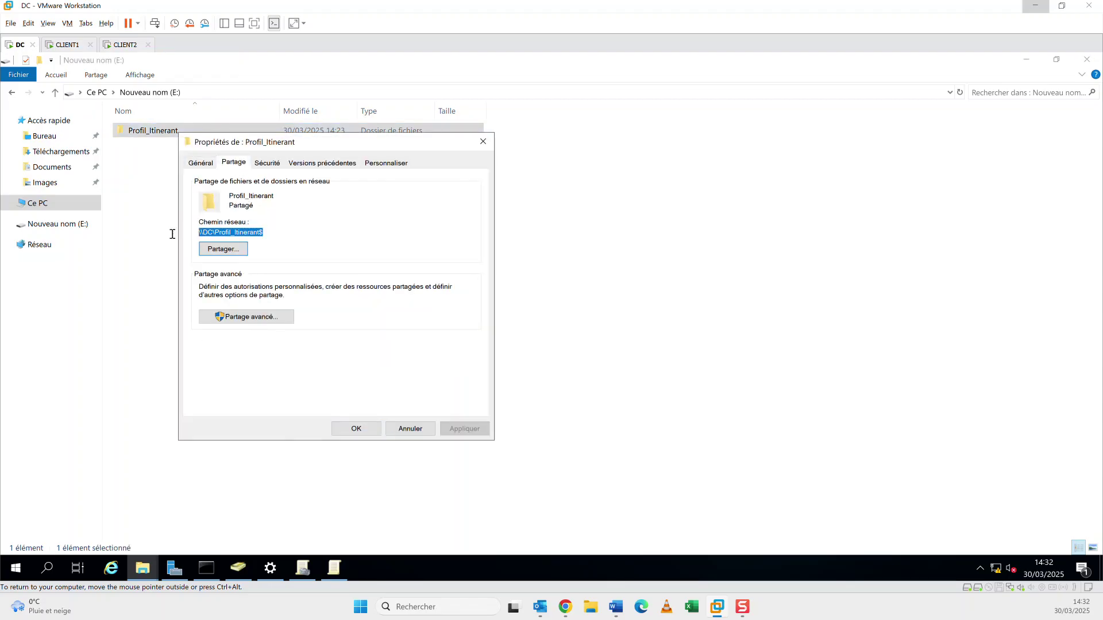
right_click(213, 233)
click(247, 269)
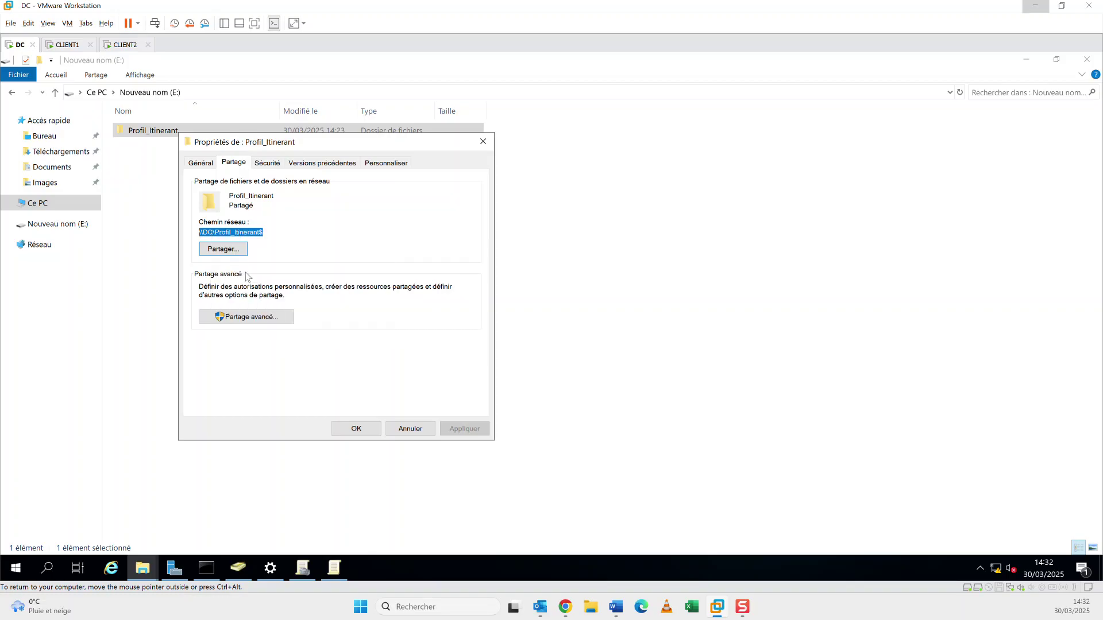
click(405, 432)
Back in the policy setting, set the user profile path to \\DC\Profil_Itinerant$\%username% and apply it.
click(335, 569)
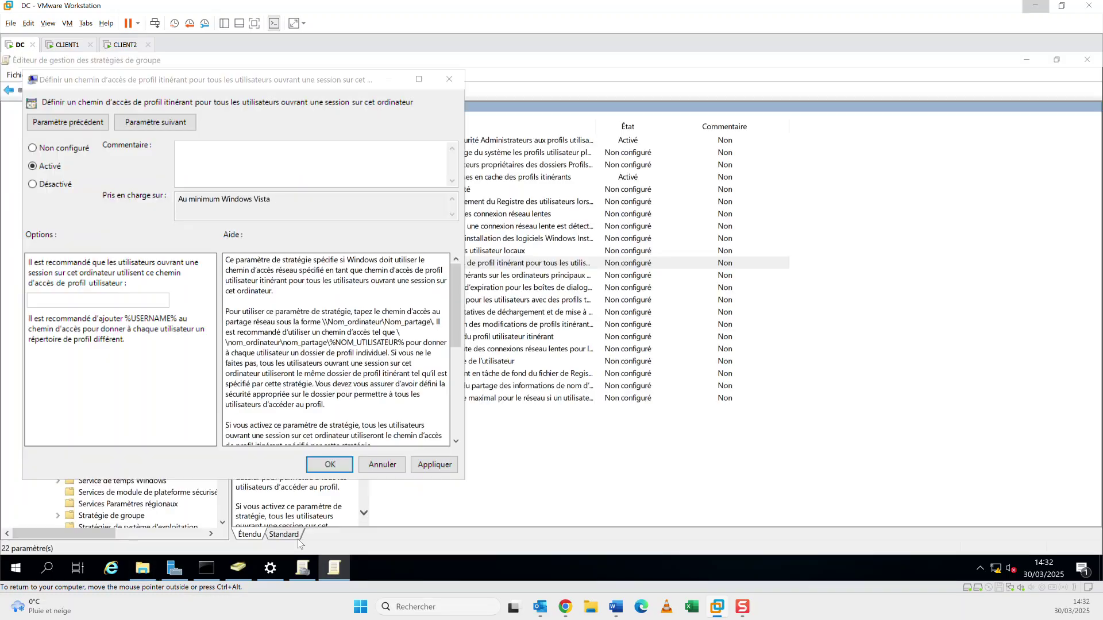
click(58, 300)
right_click(56, 301)
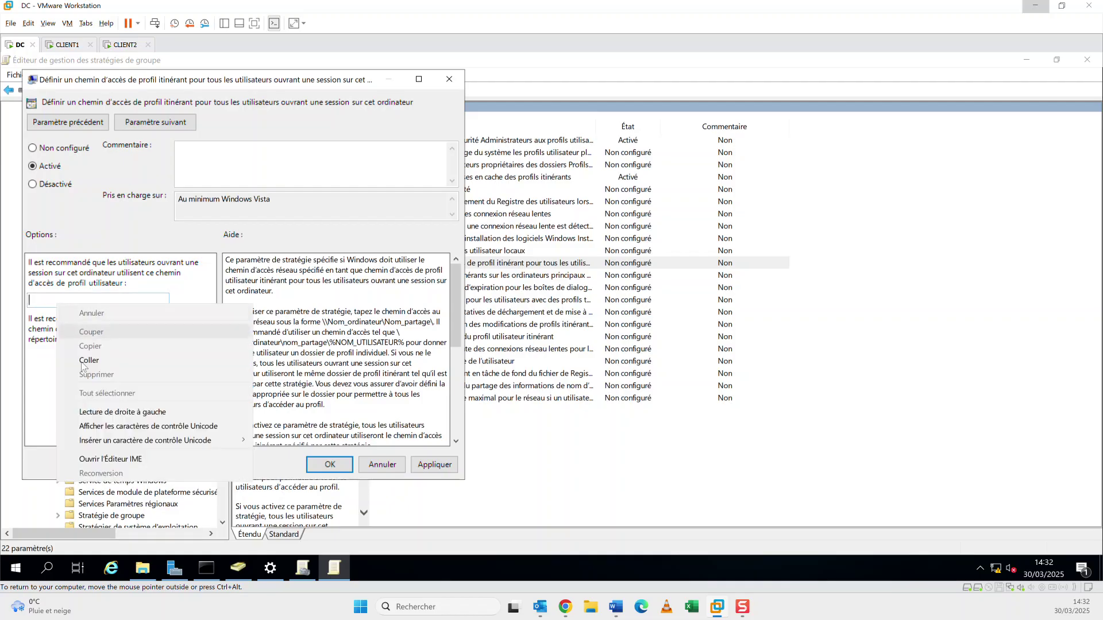
click(97, 362)
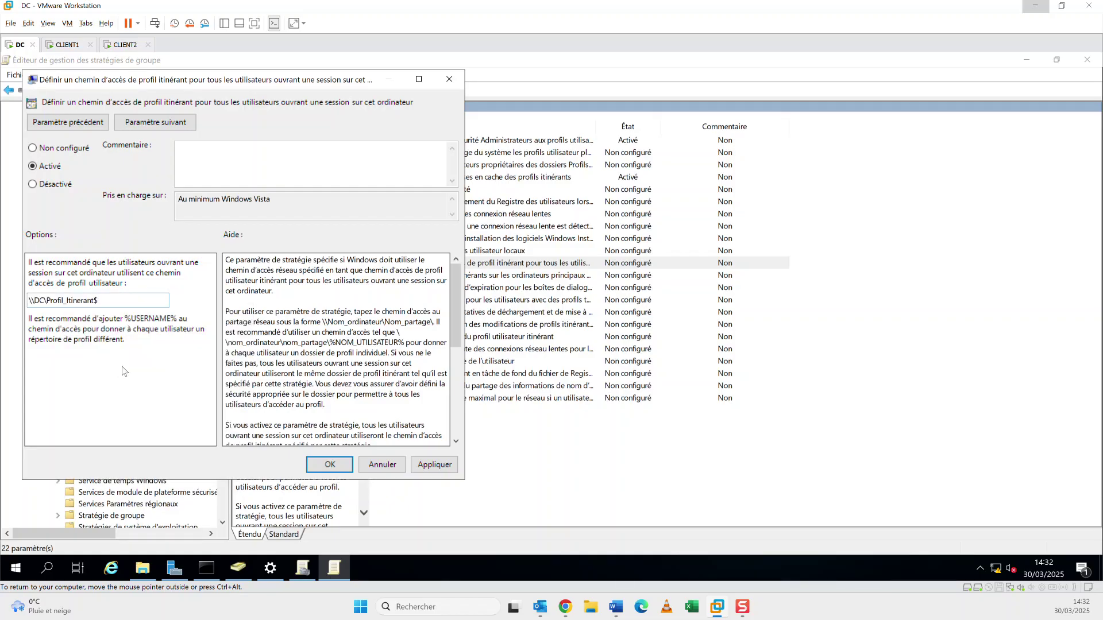
text(\)
text(ù)
text(m)
key(BackSpace)
text(%username)
text(%)
click(442, 464)
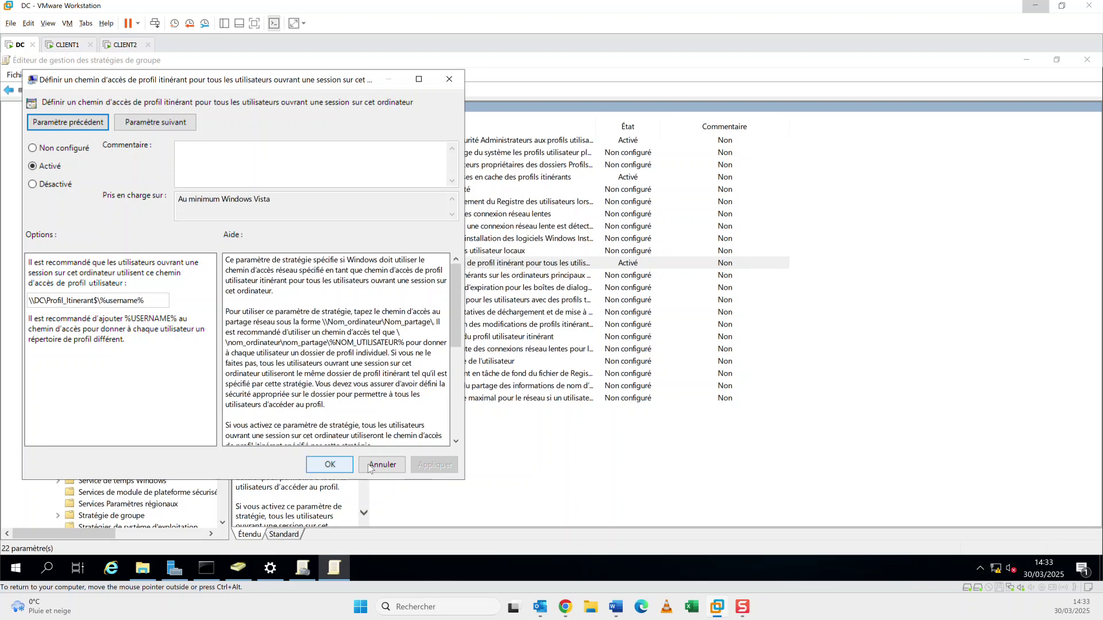
click(339, 465)
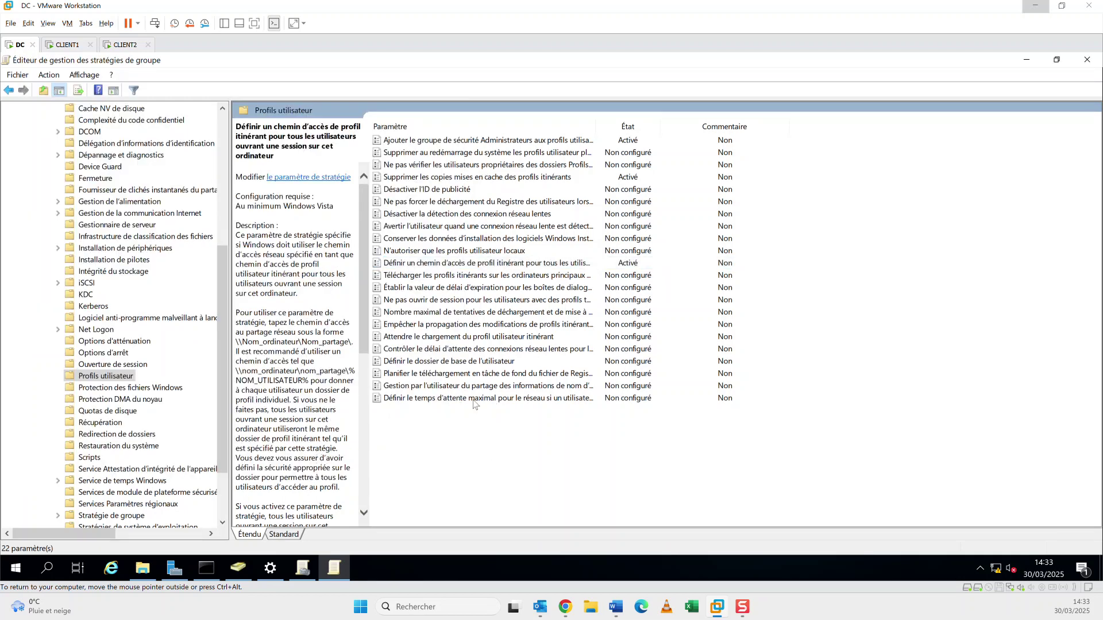
click(438, 430)
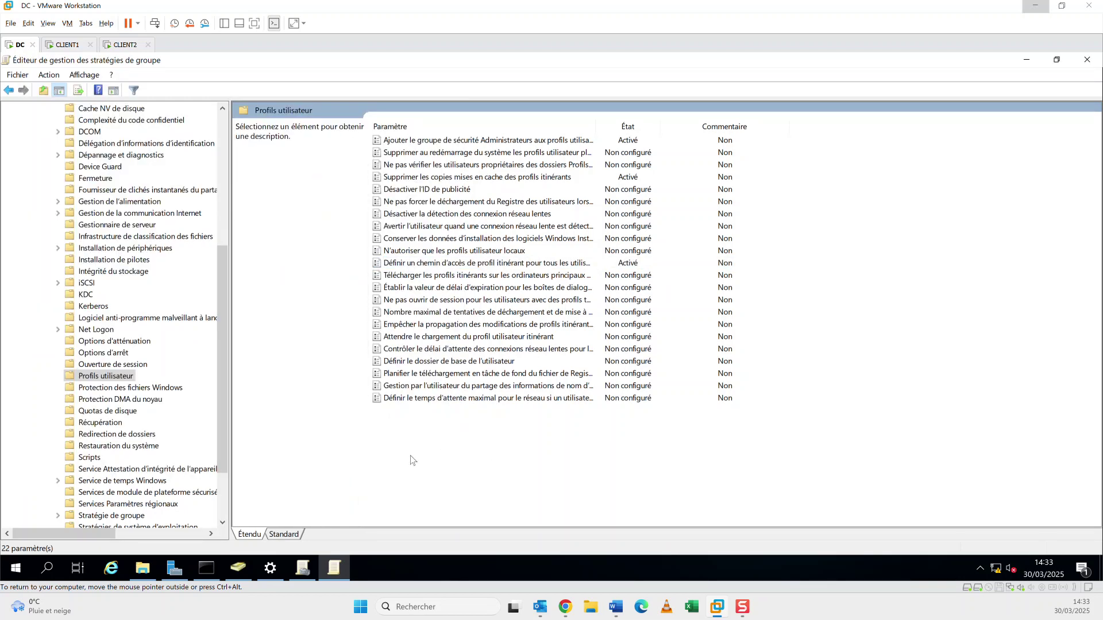
In the command prompt on the DC, force a Group Policy update with gpupdate /force.
click(207, 574)
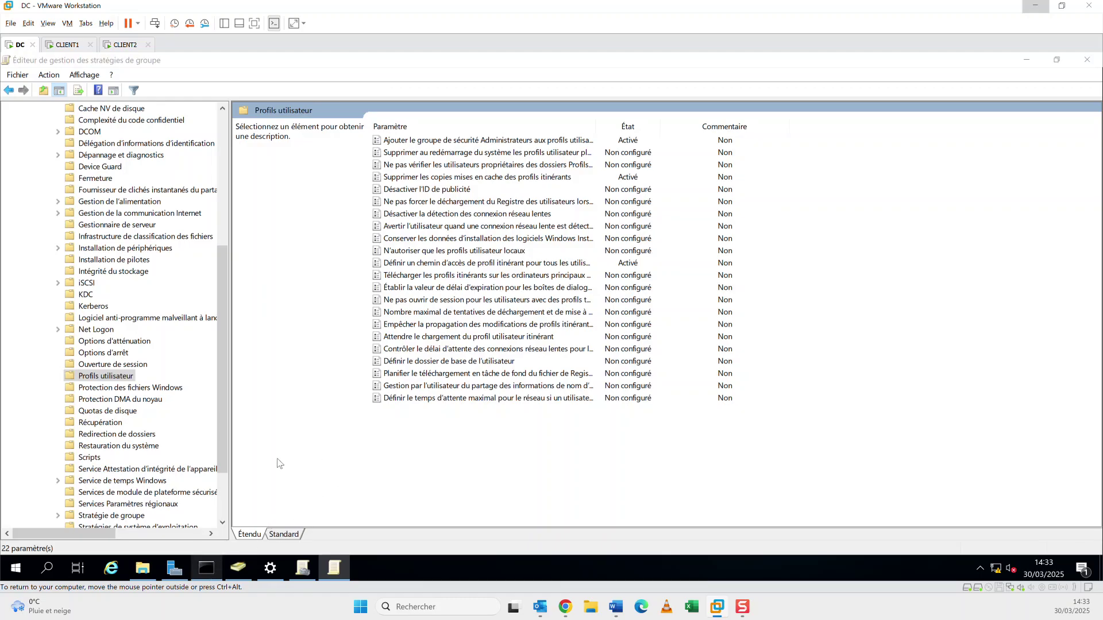
click(347, 325)
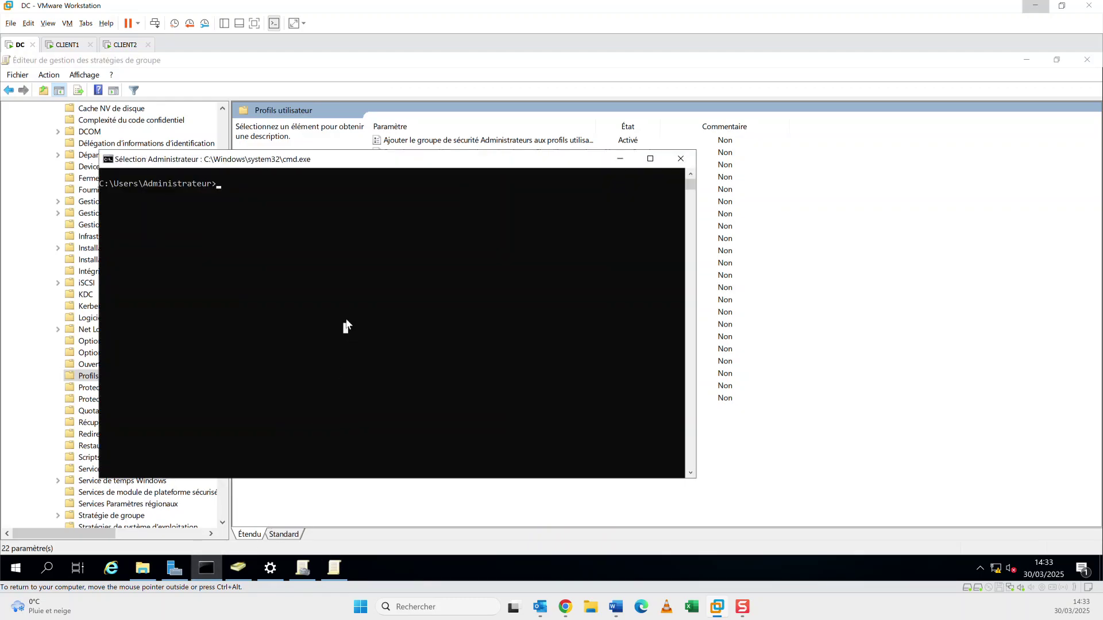
text(gpup)
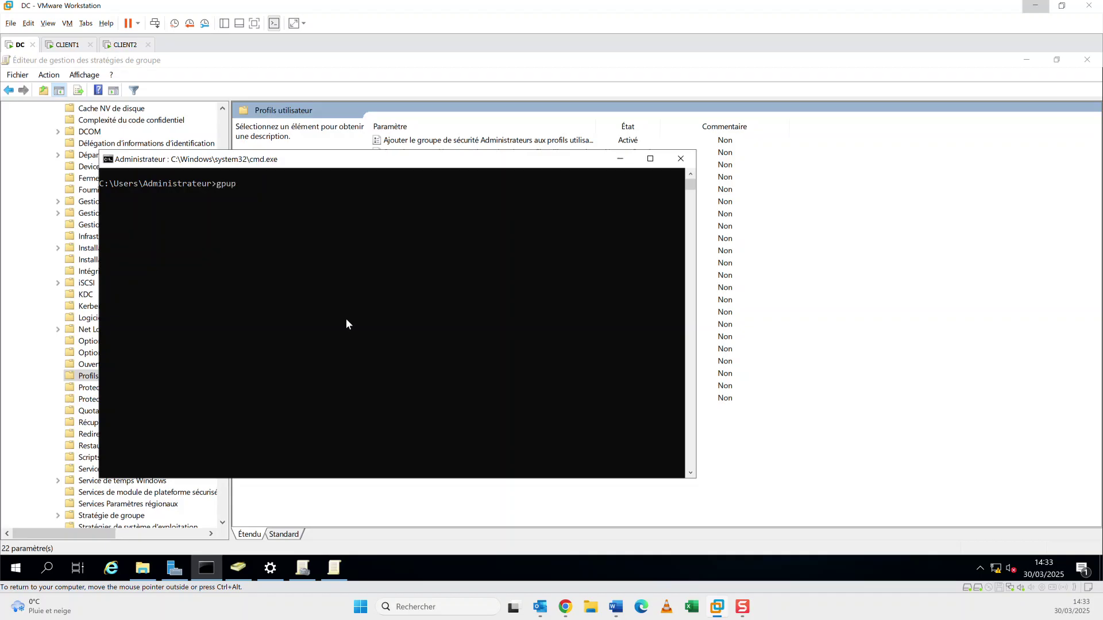
text(date /force)
key(Return)
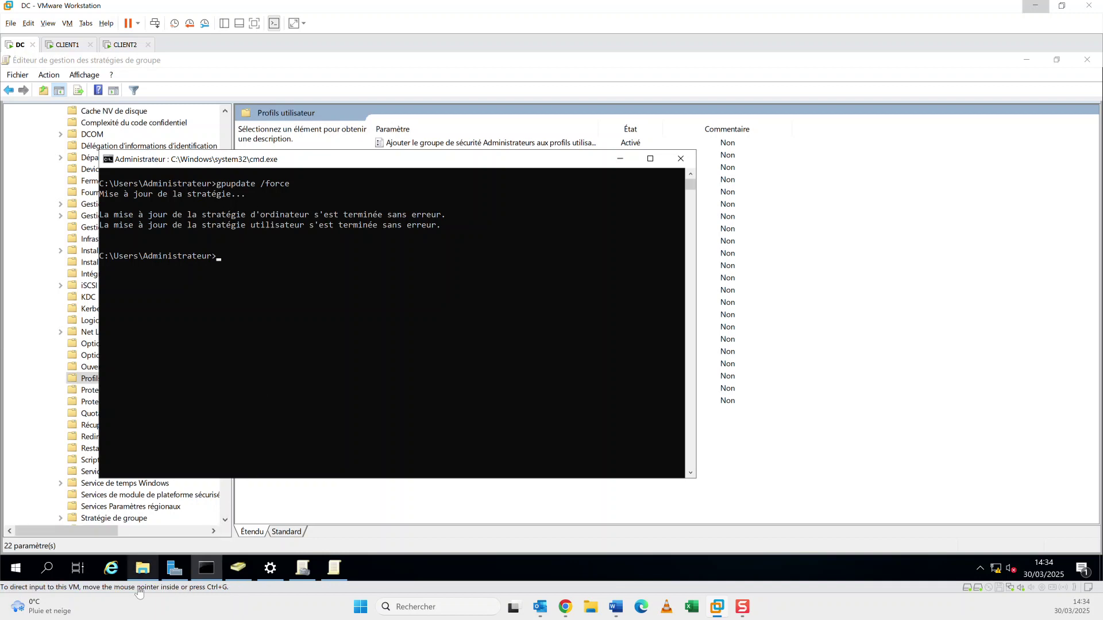
In File Explorer on the DC, open the Profil_Itinerant folder on E: to check its contents.
mouse_move(151, 572)
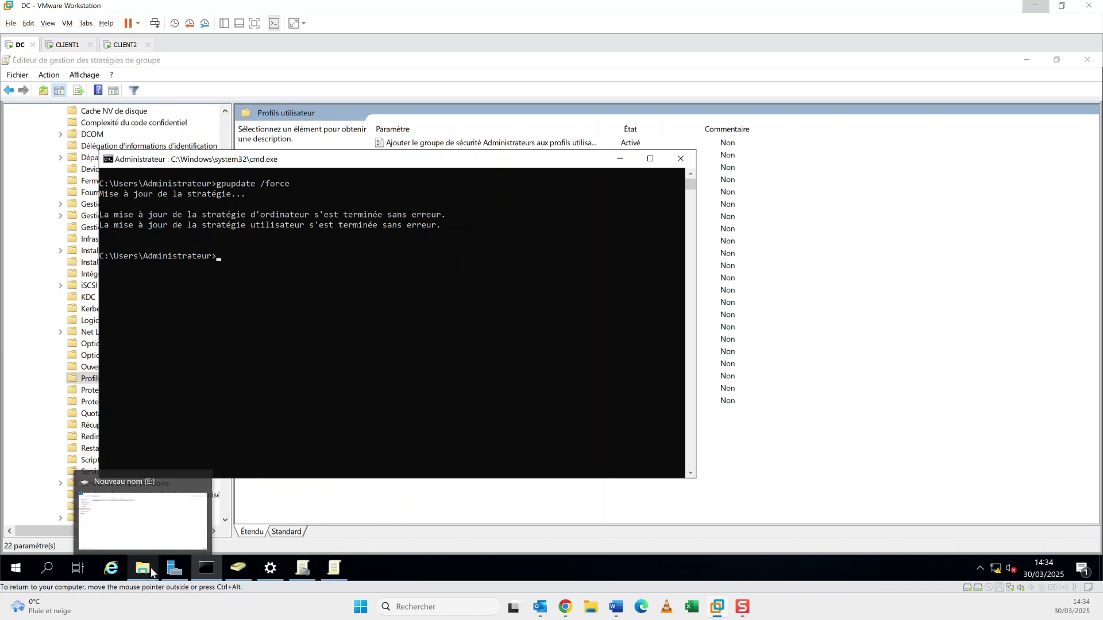
click(174, 507)
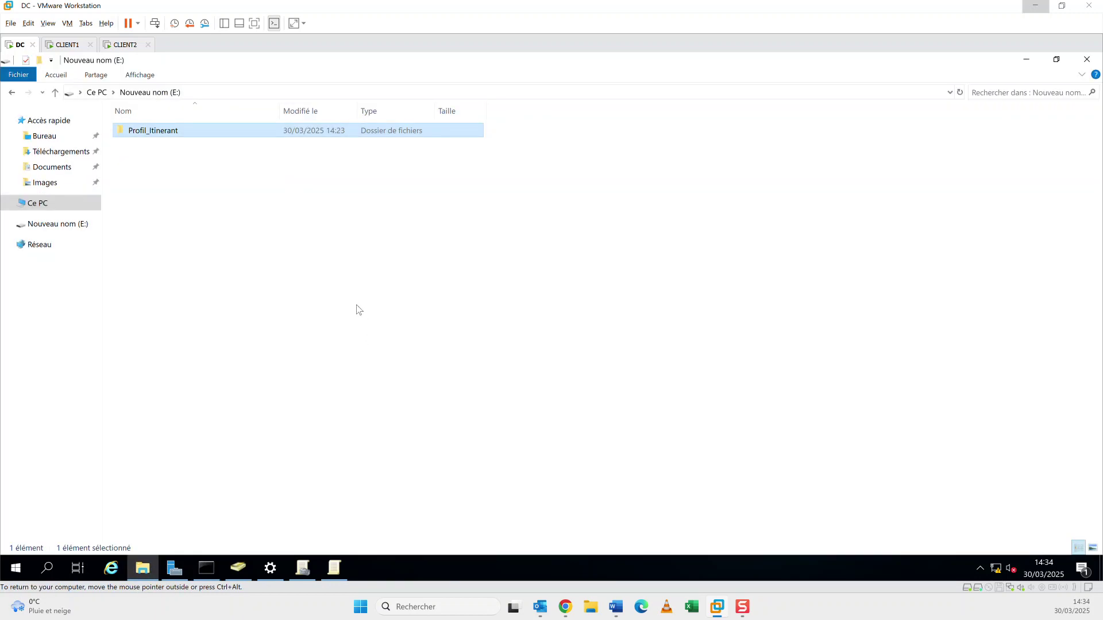
double_click(194, 137)
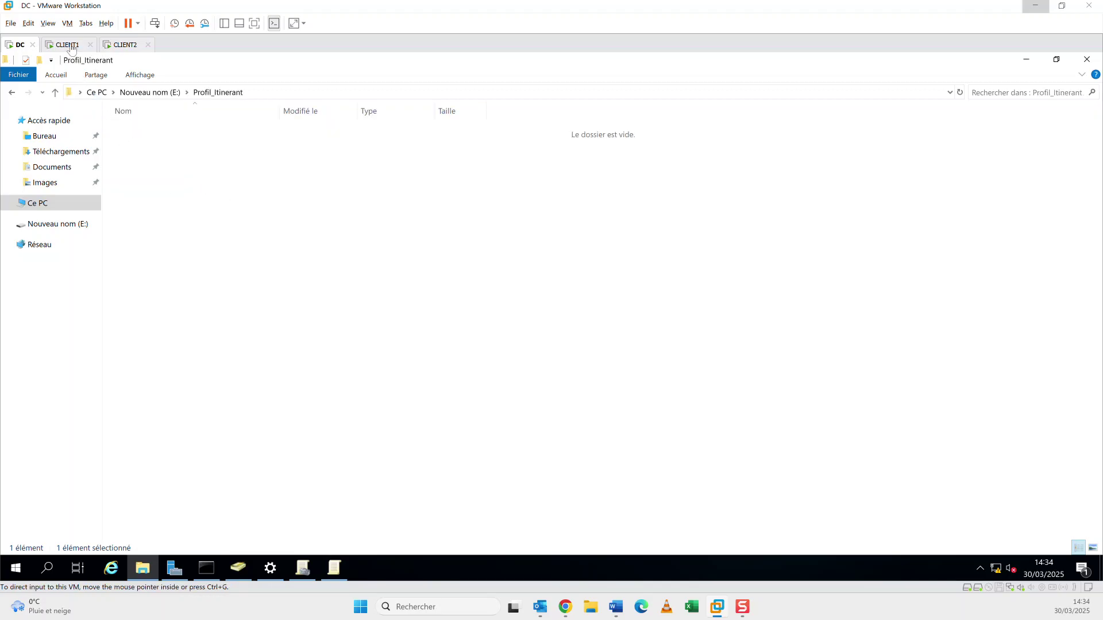
Look at the signed-in account on CLIENT1 and return to the DC to review the Marketing OU in Active Directory.
click(69, 45)
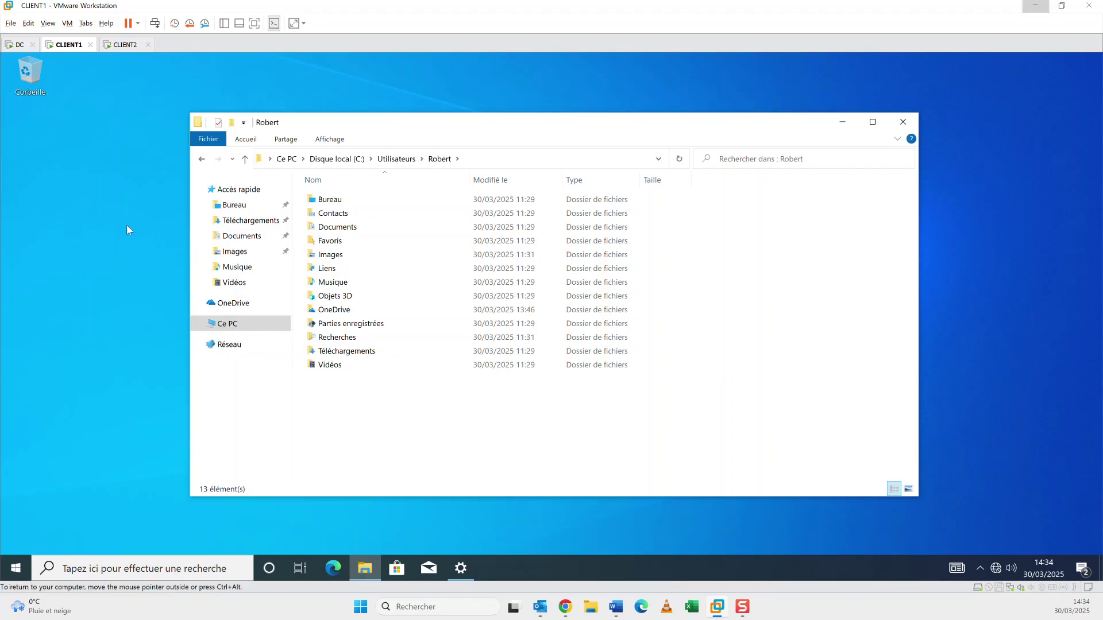
click(24, 568)
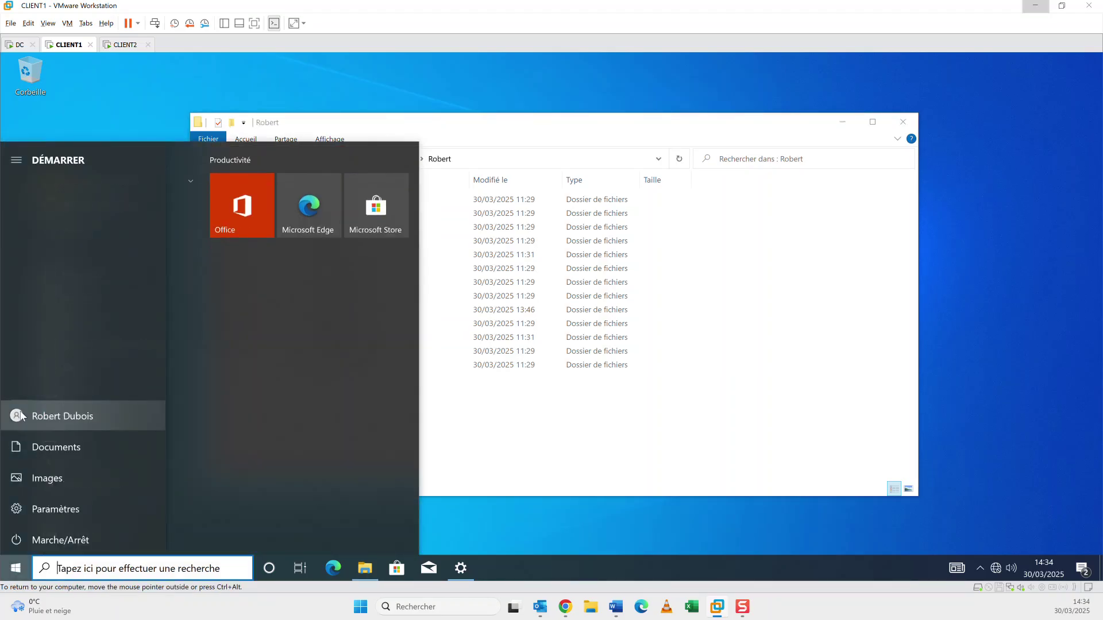
click(19, 45)
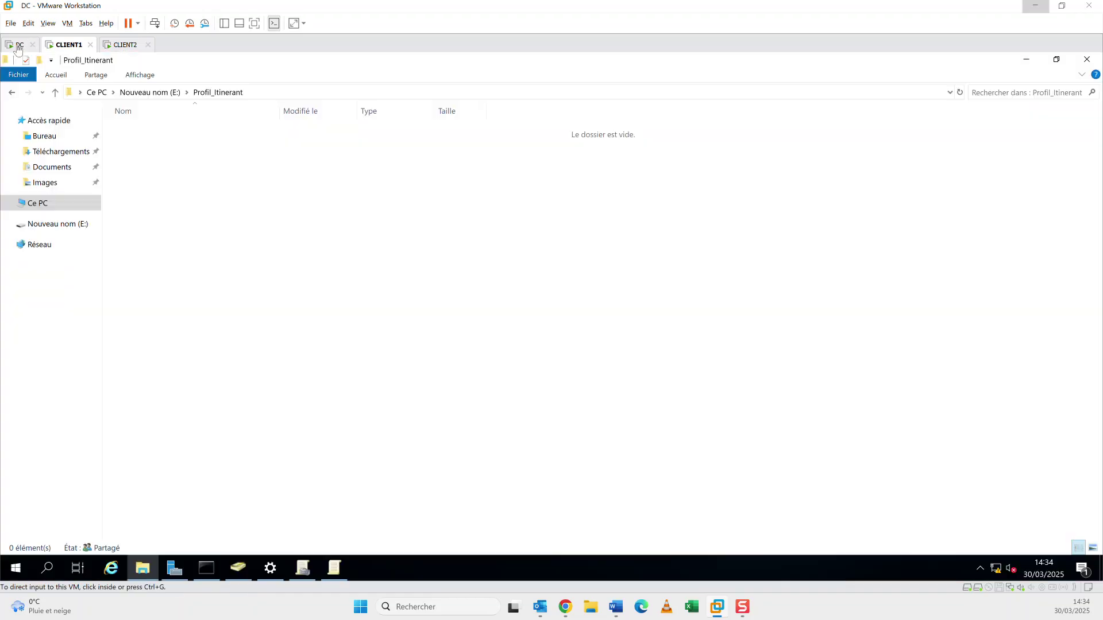
click(237, 570)
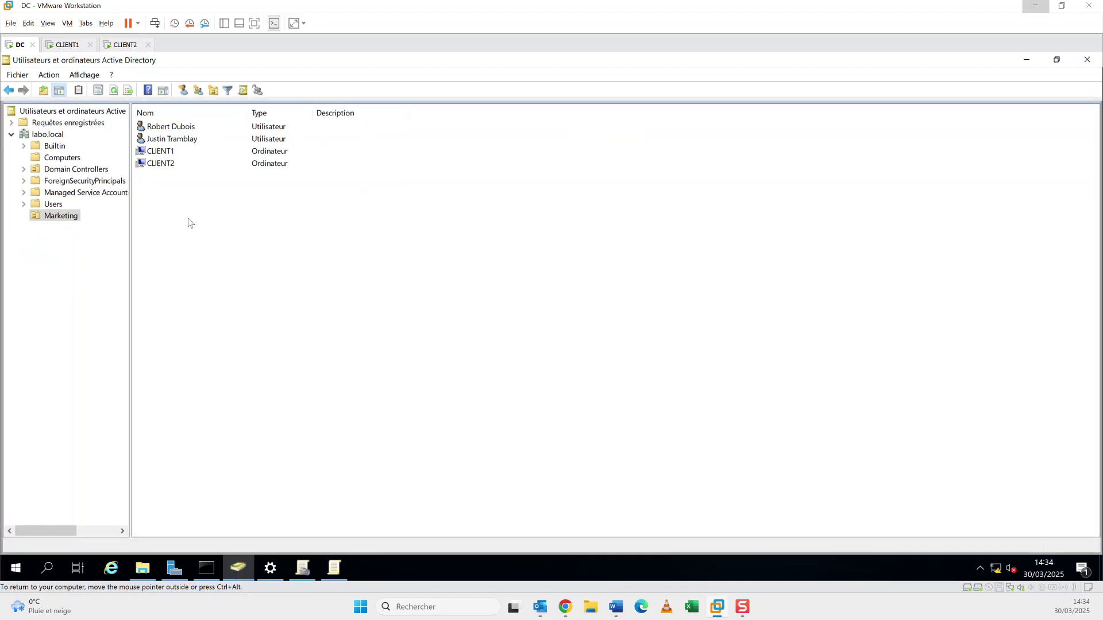
Switch to the CLIENT1 machine and sign out the current user.
click(69, 45)
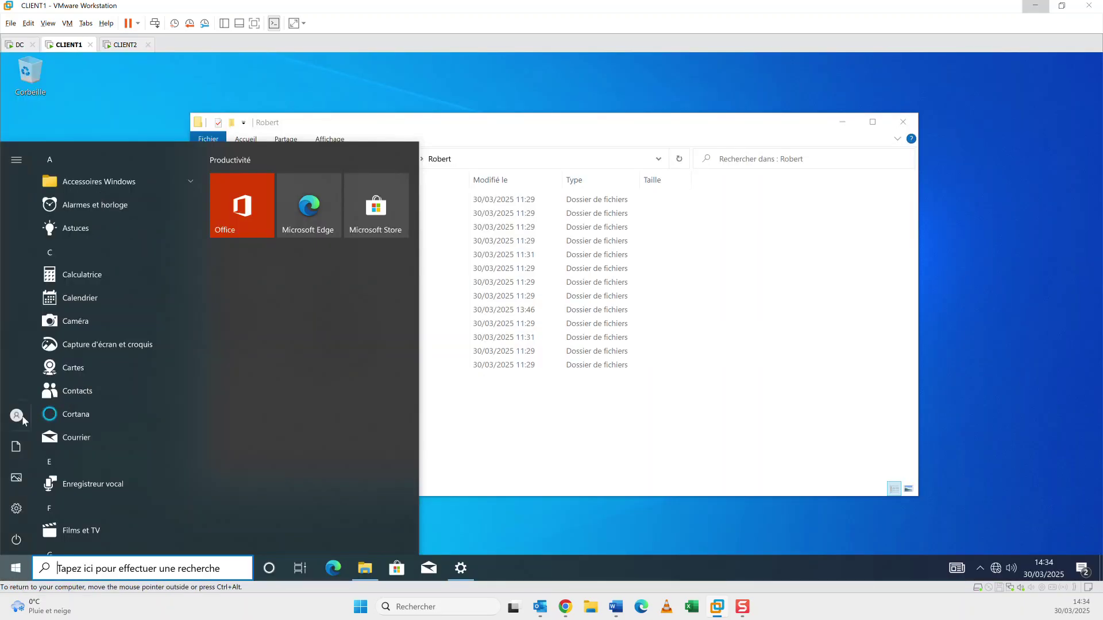
click(17, 416)
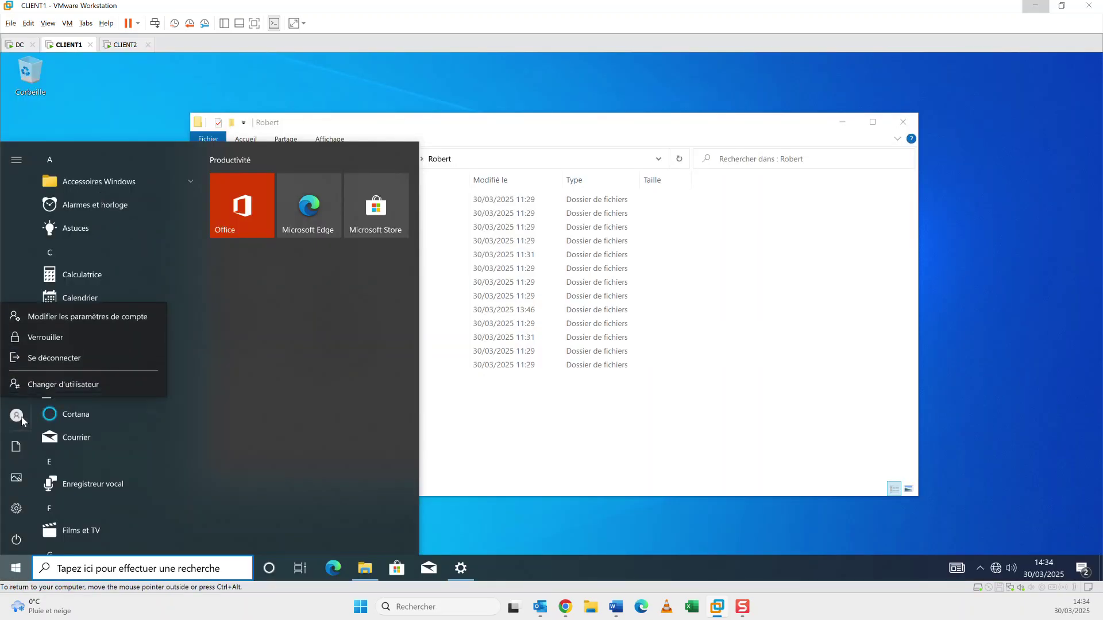
click(73, 357)
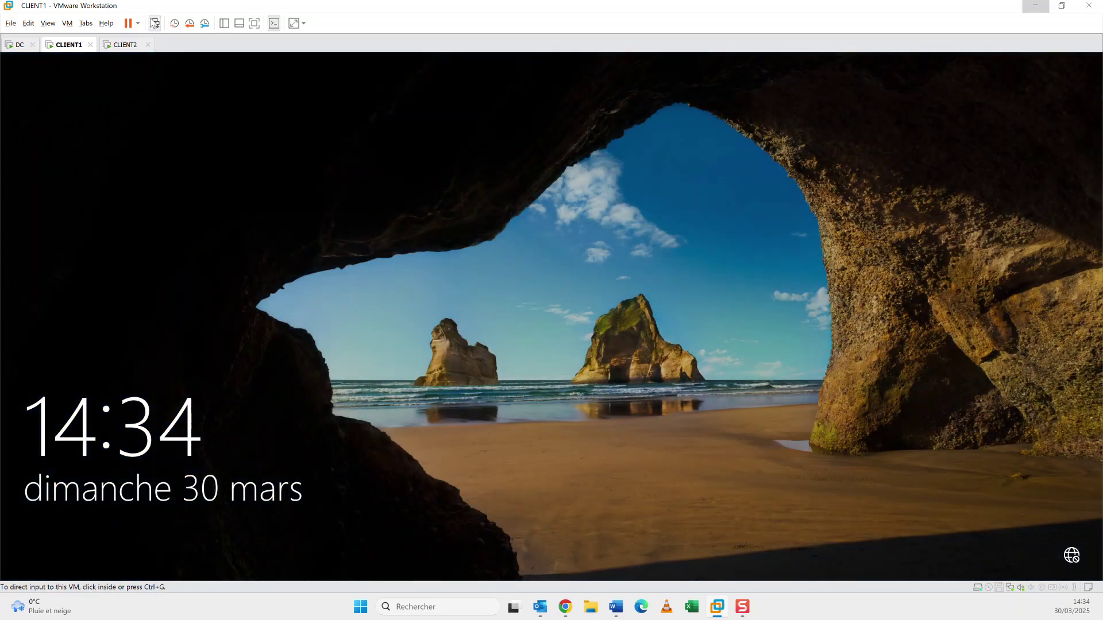
Sign in to CLIENT1 as the other Marketing user through Autre utilisateur, entering the user name and the account password.
click(154, 23)
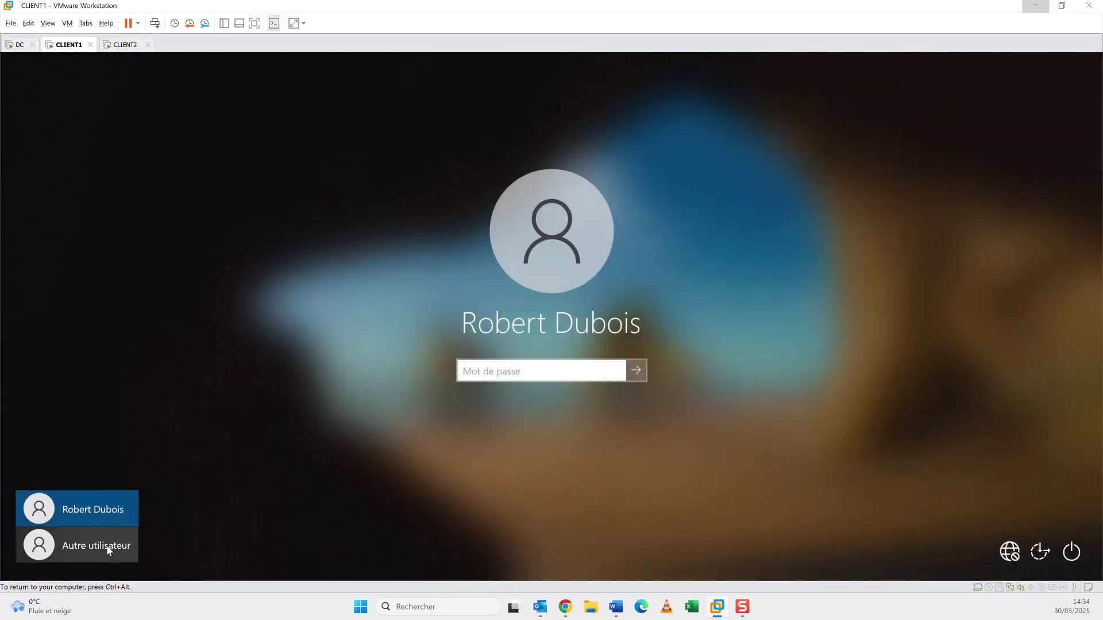
click(106, 546)
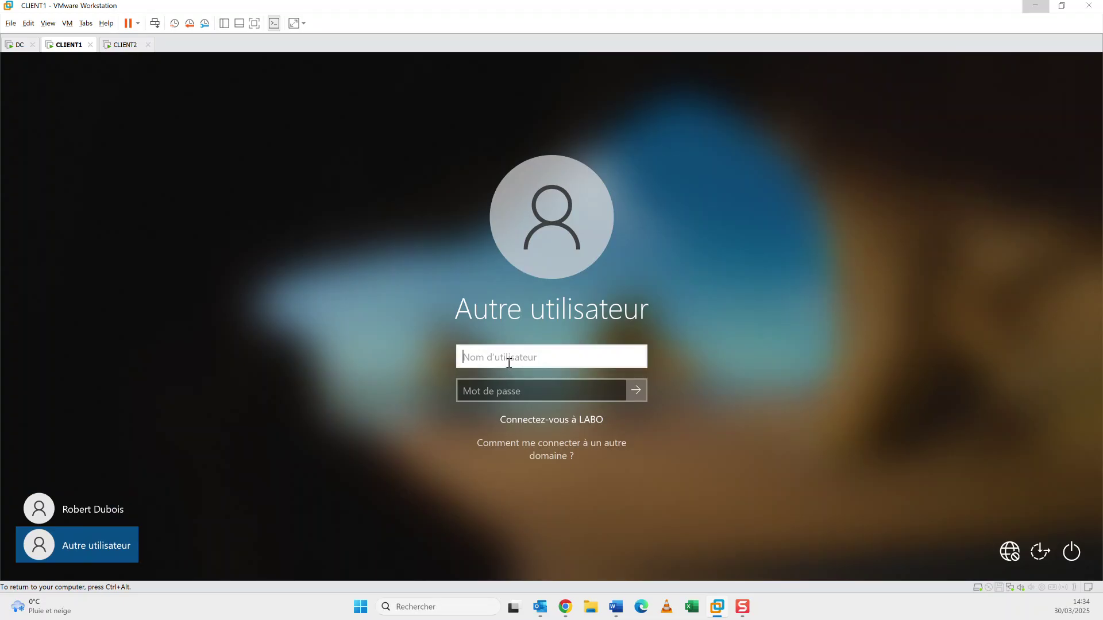
text(Justin)
key(Tab)
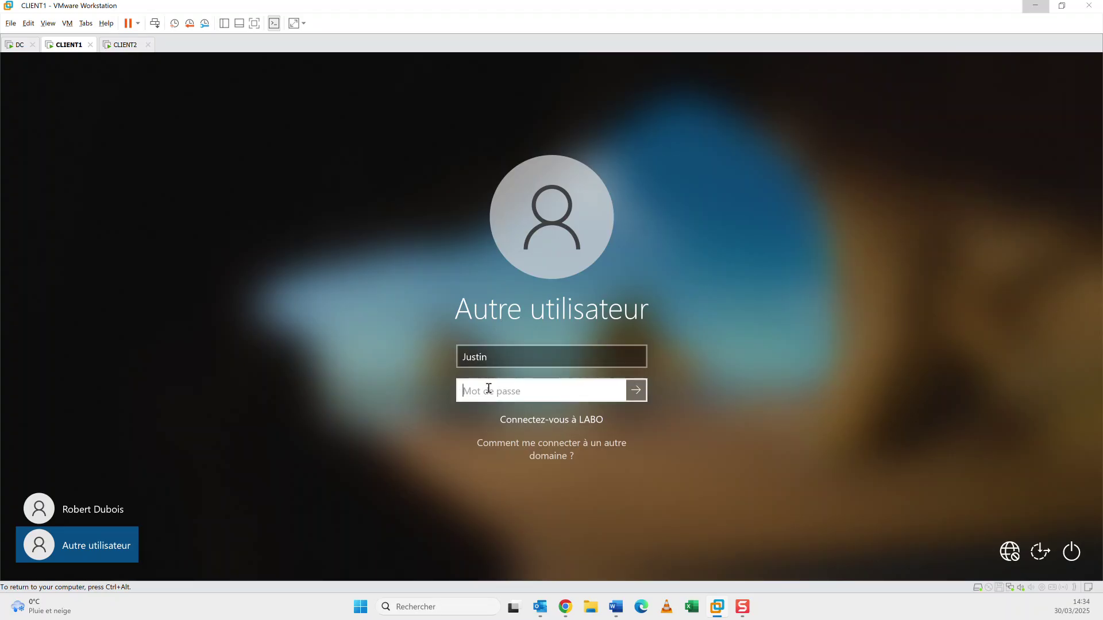
text(P)
key(Return)
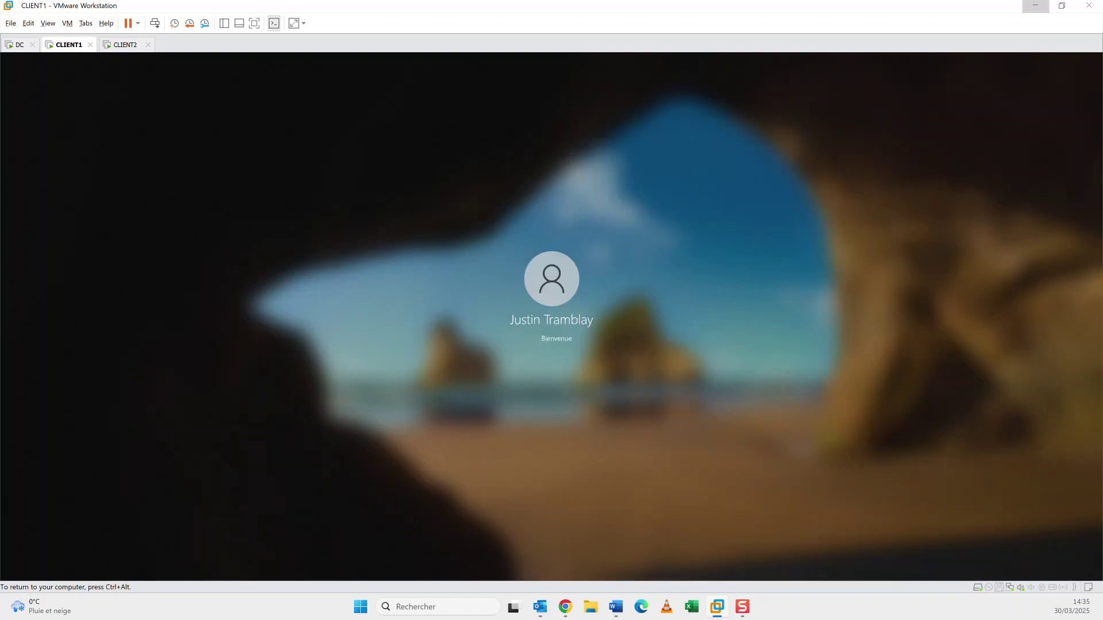
Switch back to the DC and refresh the Profil_Itinerant folder to check for a new profile folder.
key(ctrl+alt)
click(18, 45)
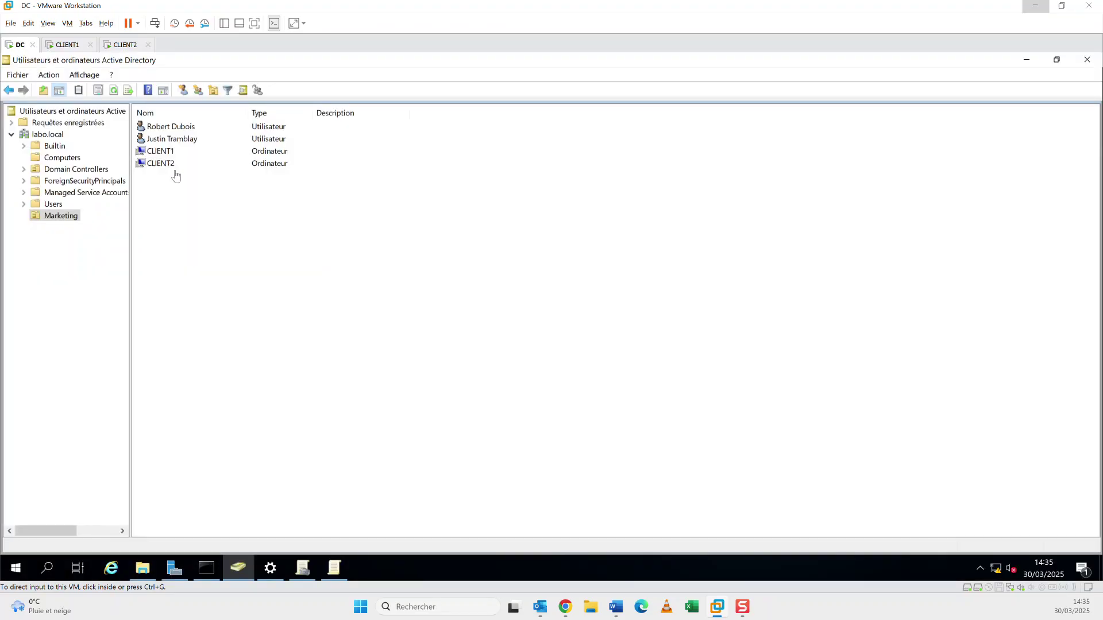
click(145, 572)
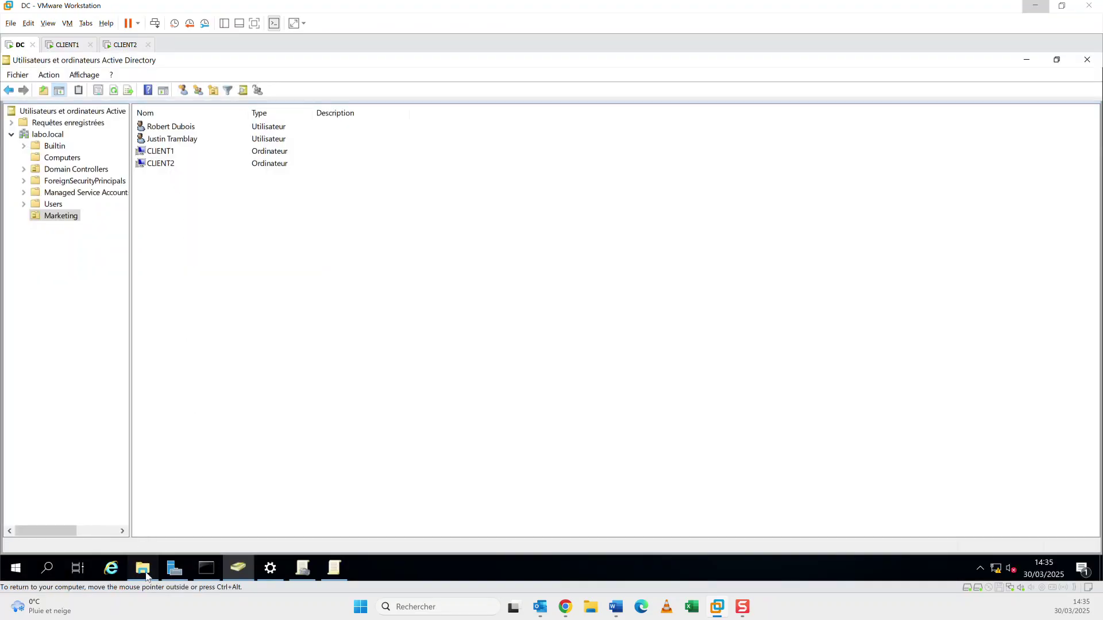
click(146, 573)
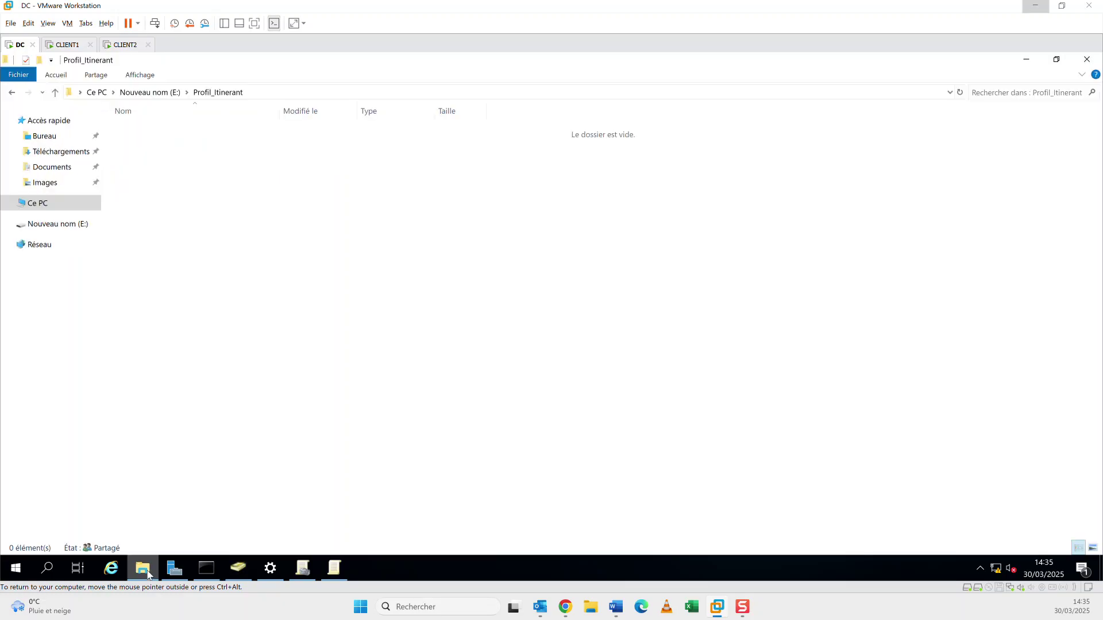
right_click(208, 226)
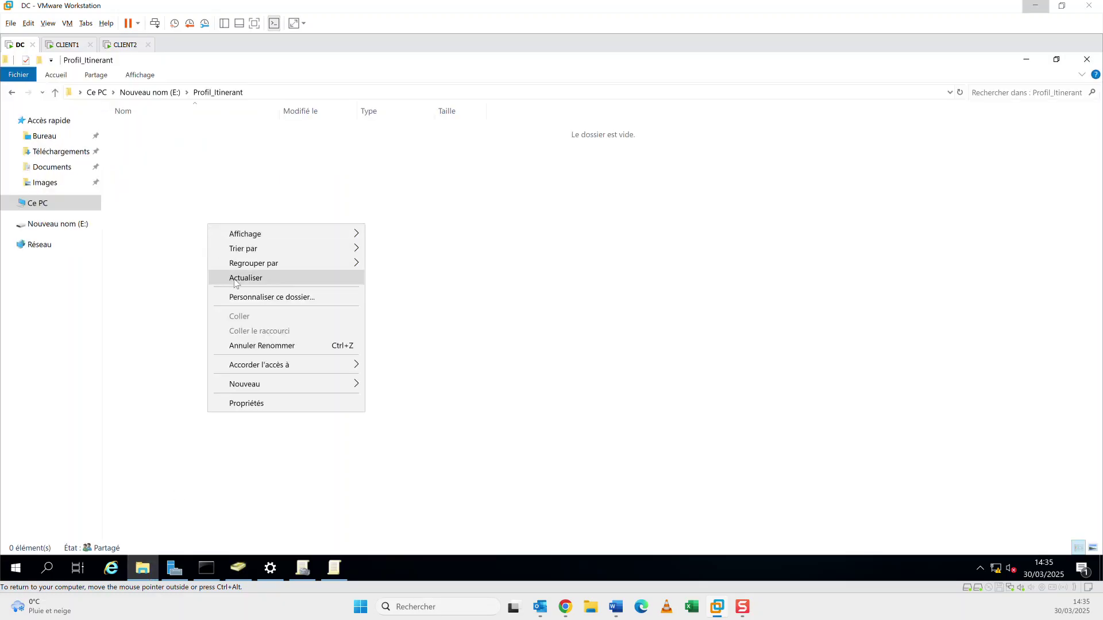
click(236, 279)
right_click(193, 194)
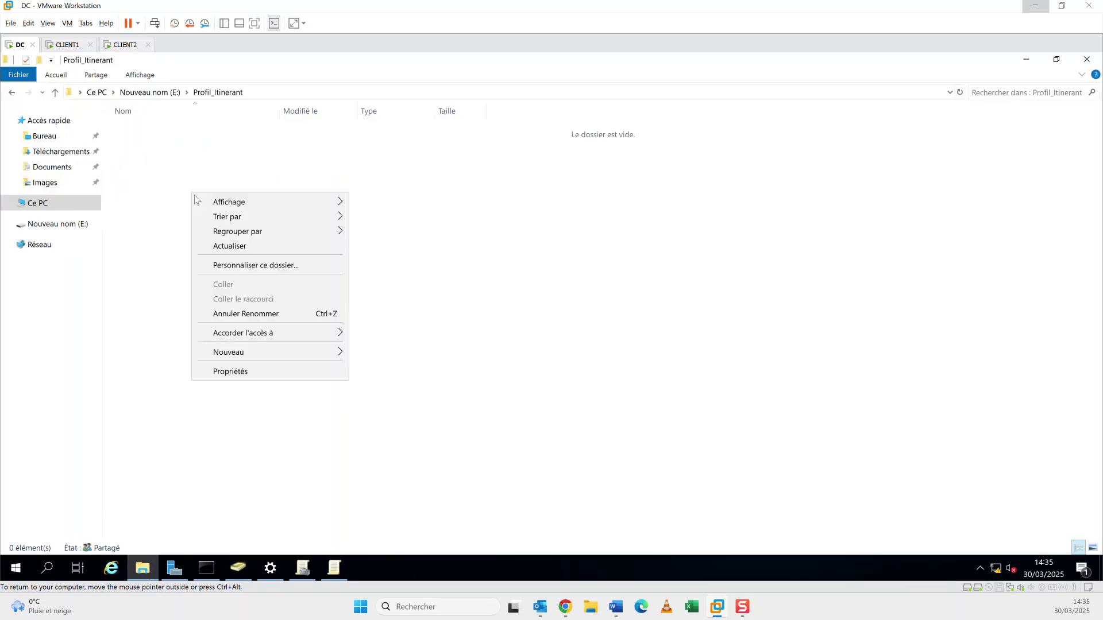
click(224, 247)
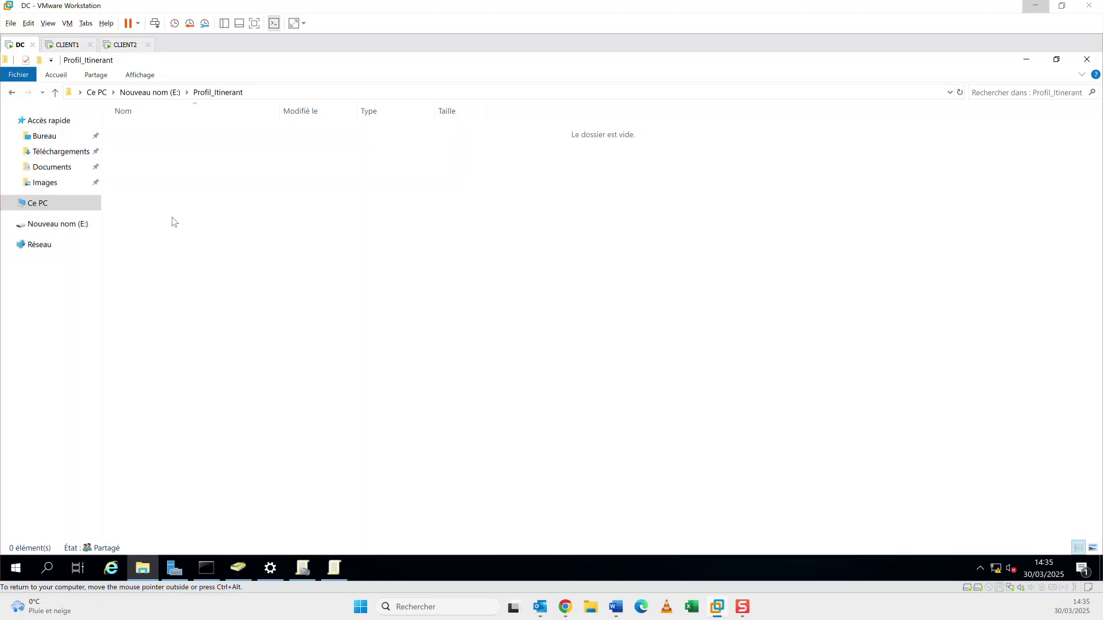
Check the sign-in progress on CLIENT1 and refresh the Profil_Itinerant folder on the DC again.
click(73, 45)
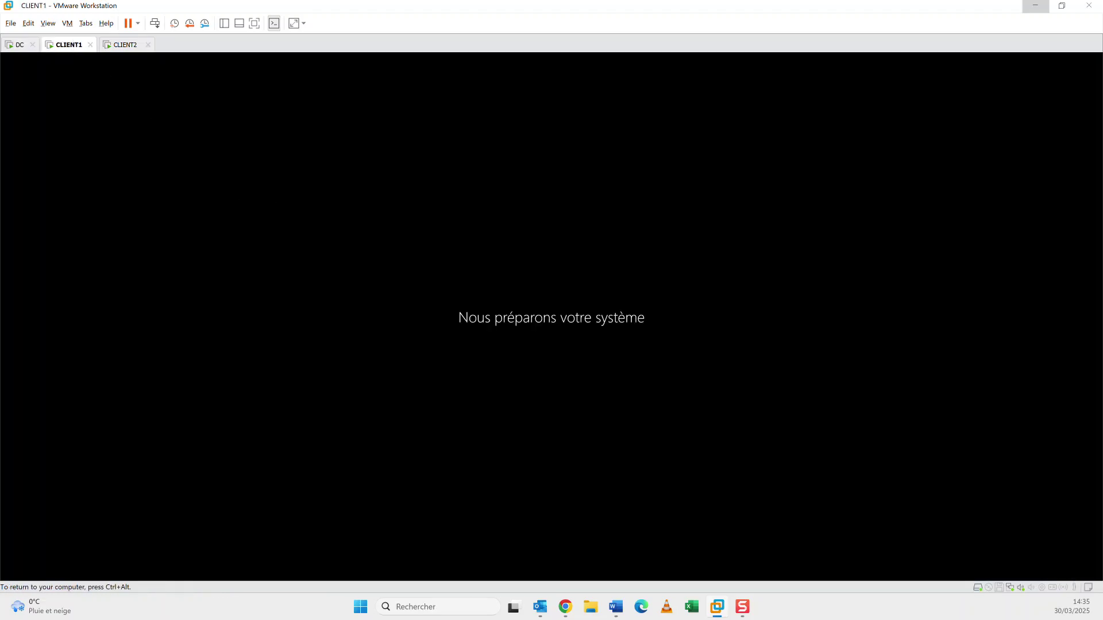
key(ctrl+alt)
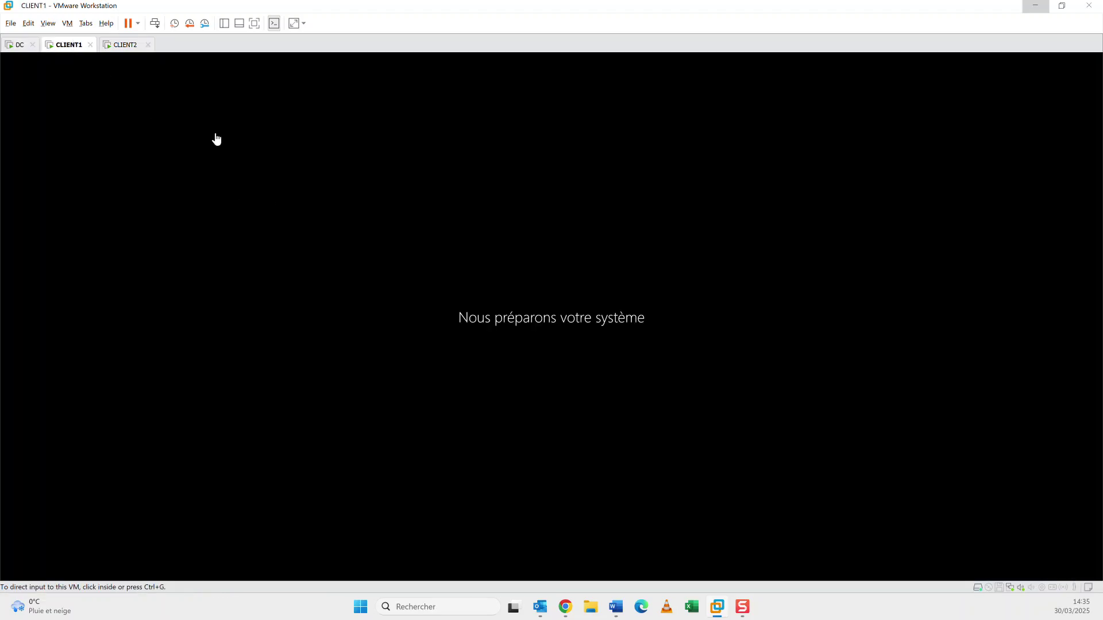
click(20, 46)
right_click(241, 196)
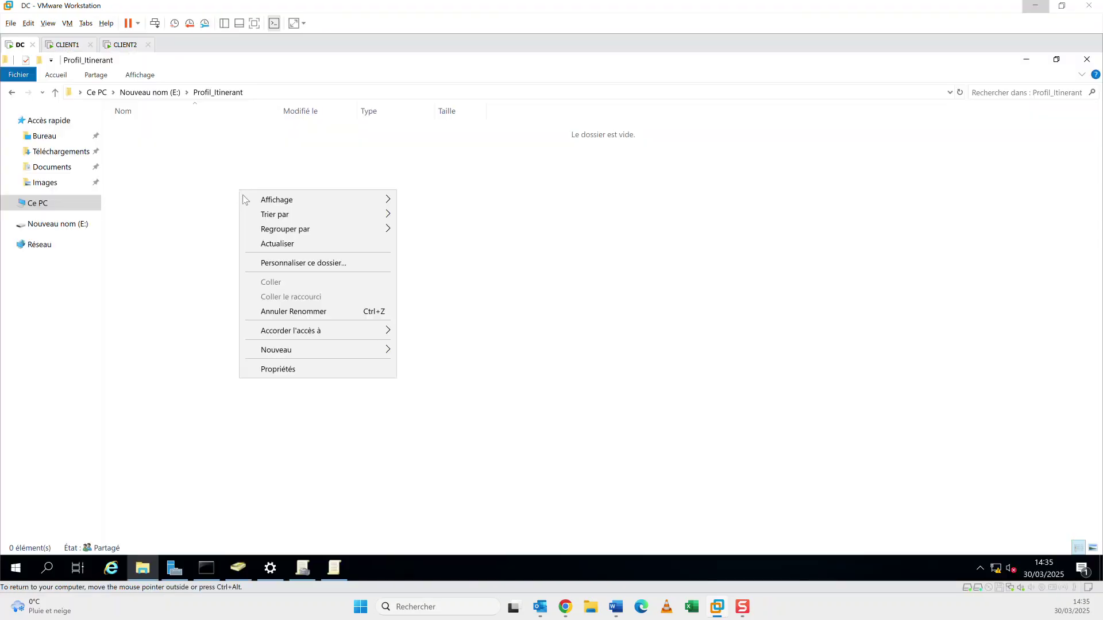
click(277, 245)
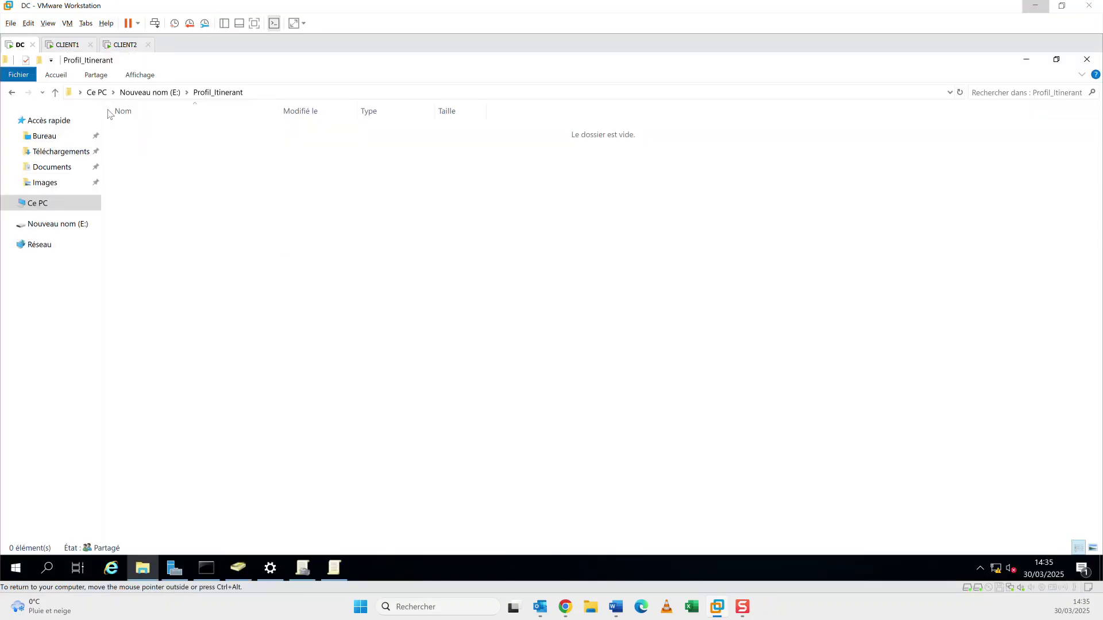
click(71, 45)
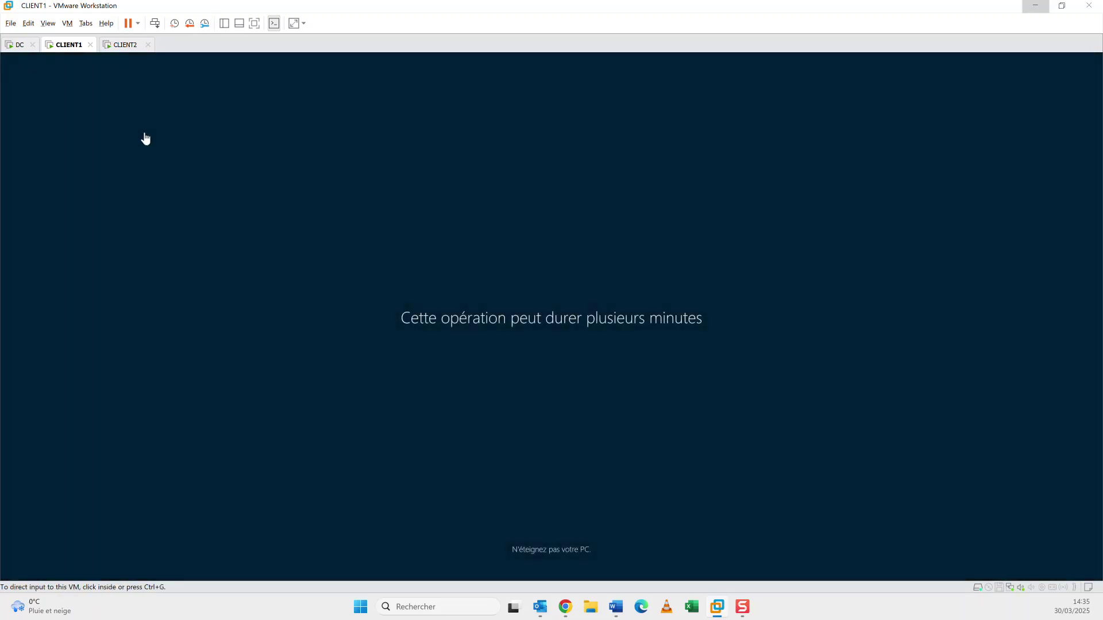
click(19, 45)
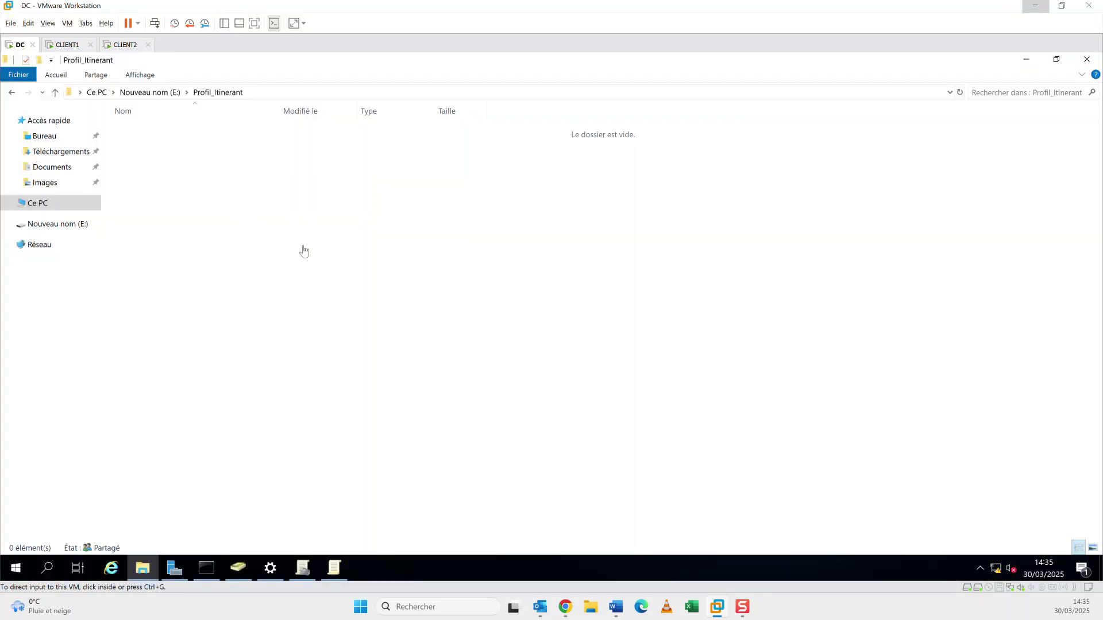
In the first Marketing user's properties, enter \\DC\Profil_Itinerant$\%username% as the profile path and close the dialog without applying.
click(238, 568)
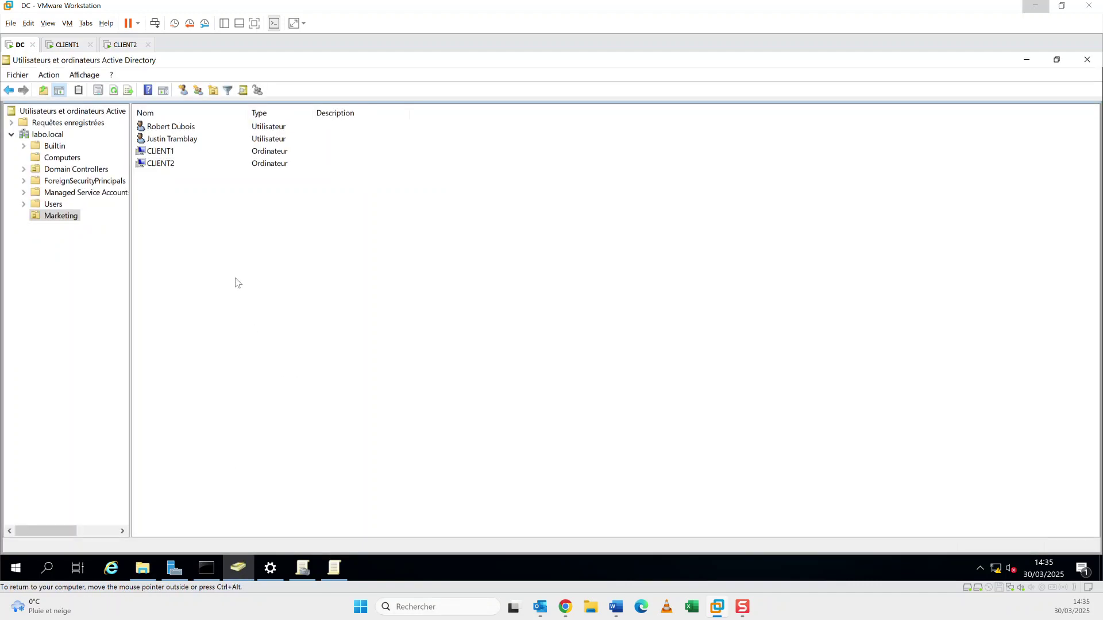
click(188, 127)
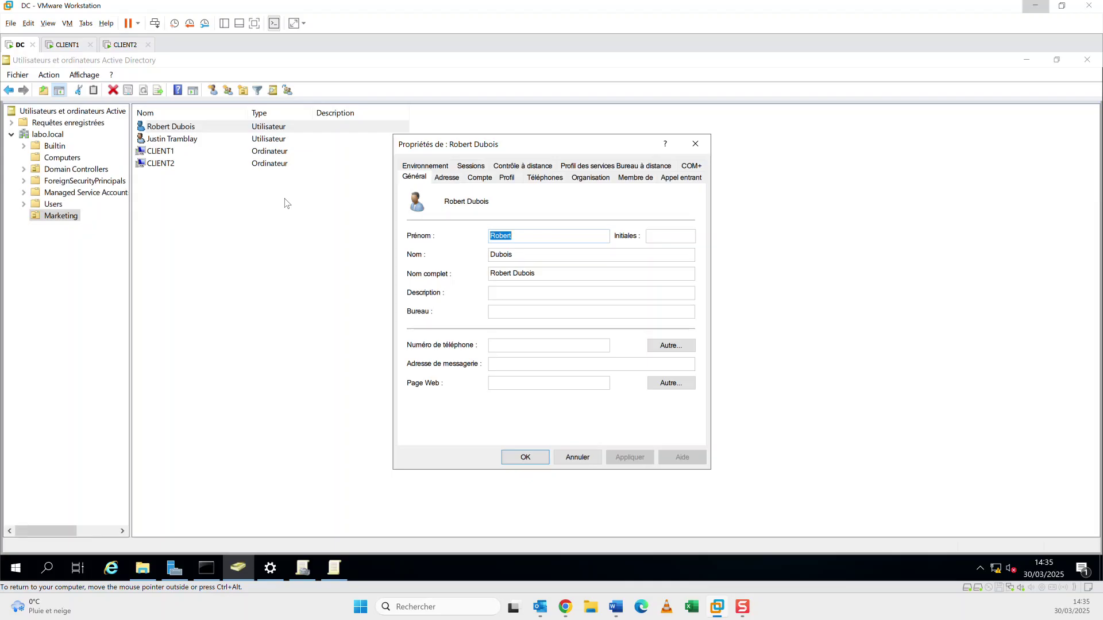
click(509, 178)
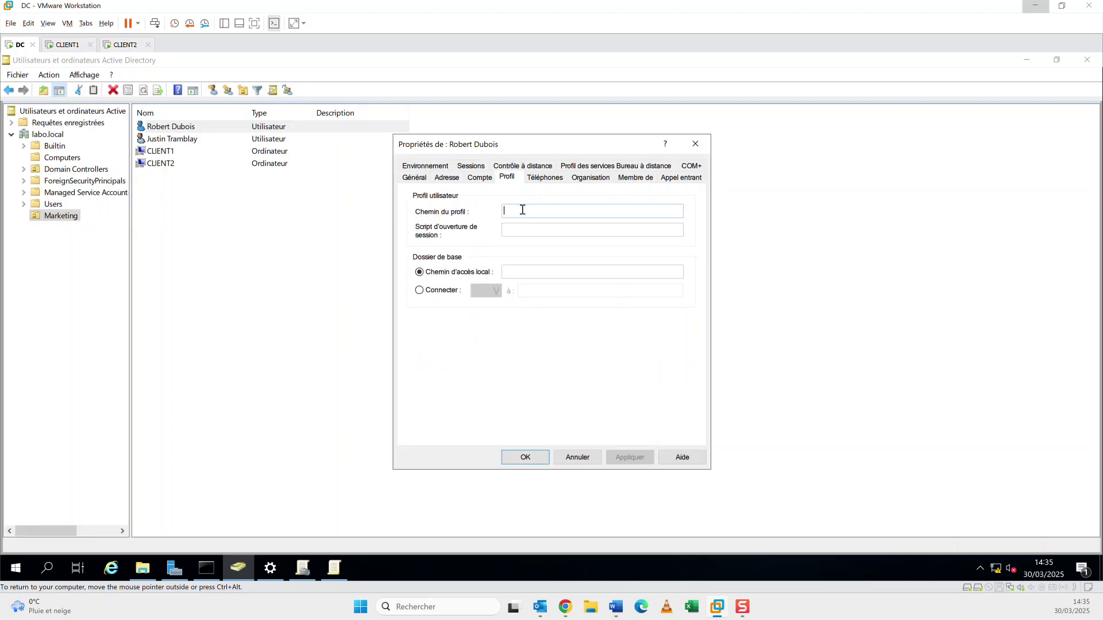
text(\\DC\Profil_Itinerant$)
text(\)
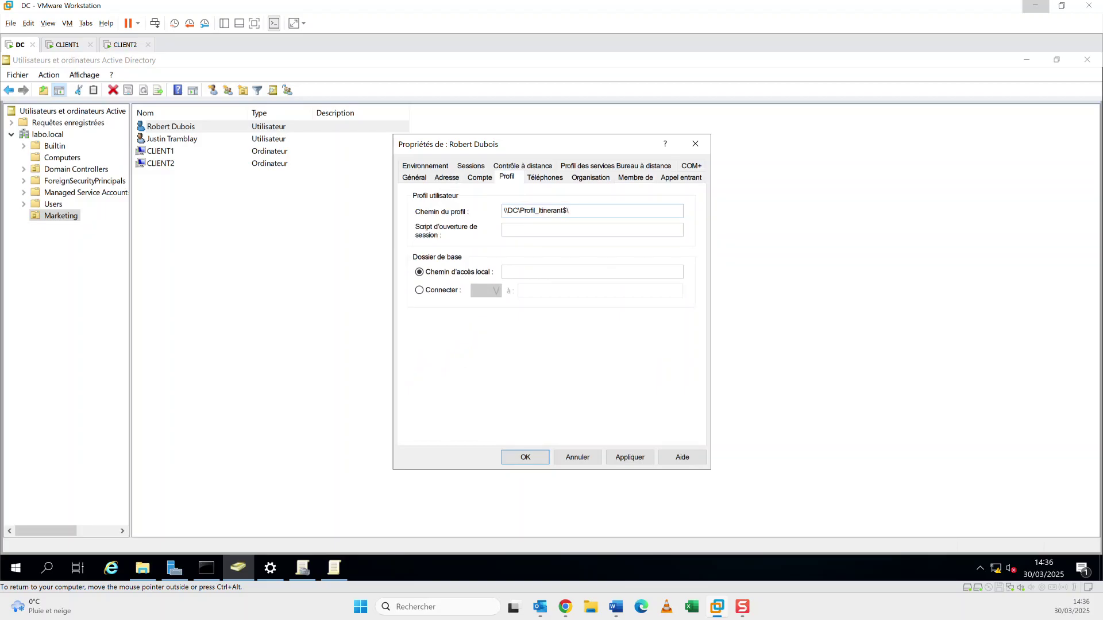
text(%username%)
click(681, 150)
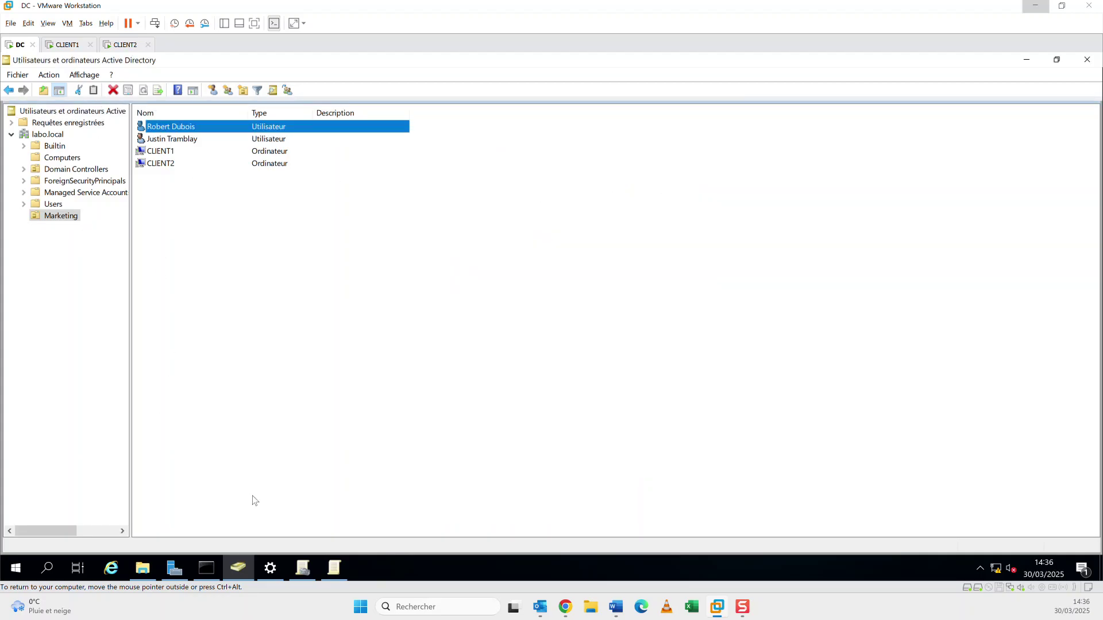
Bring the Group Policy Management console to the front on the DC to view the Profil_Itinerant GPO under Marketing.
click(294, 568)
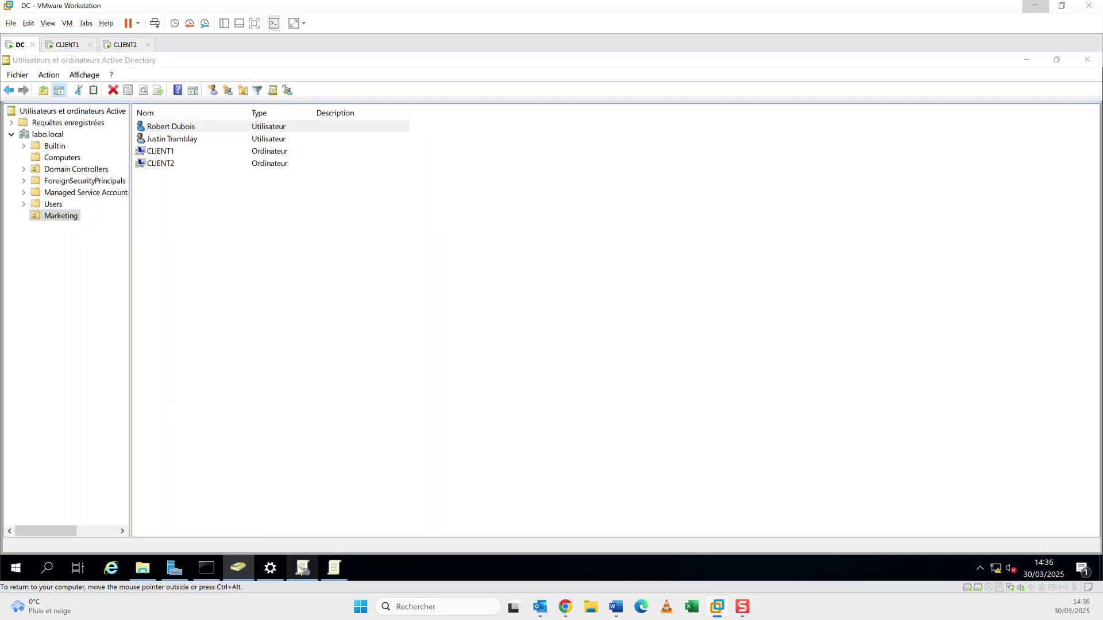
click(382, 502)
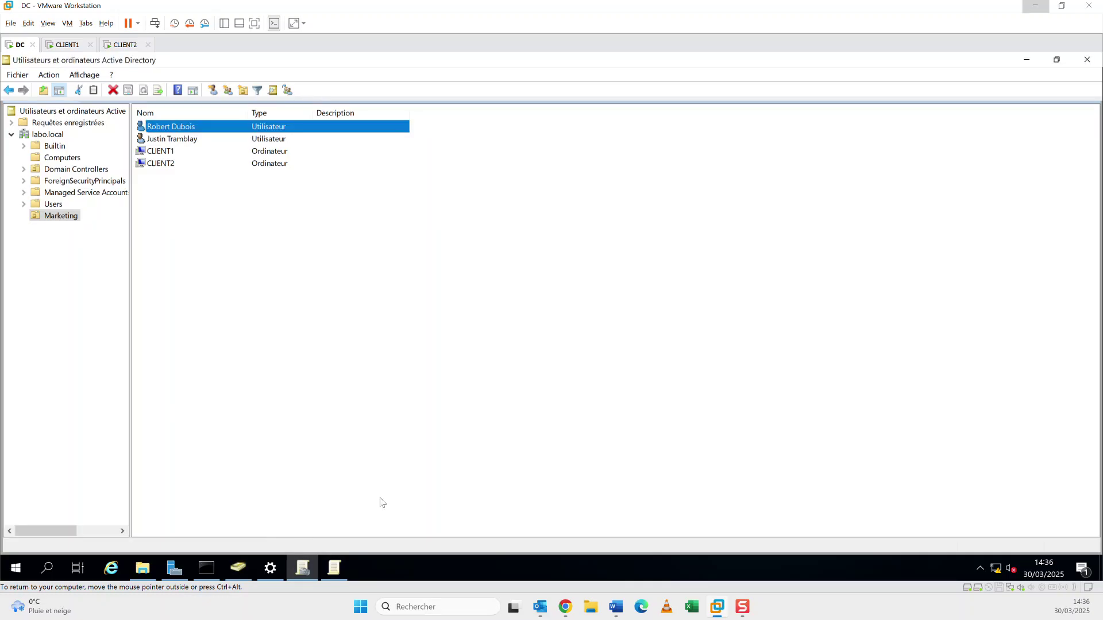
key(alt+Tab)
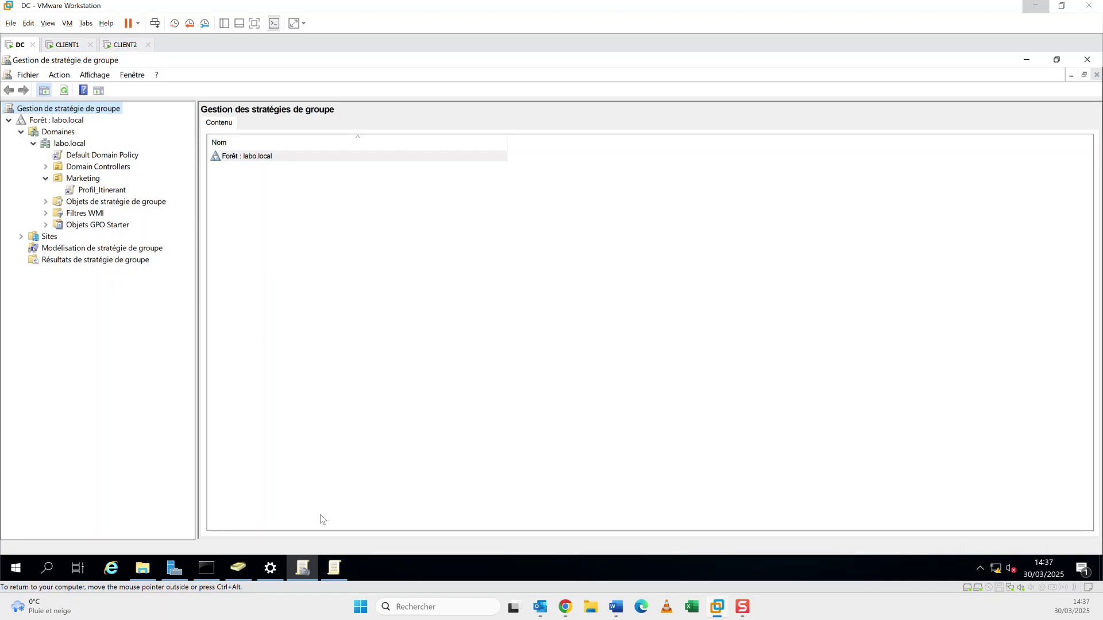
Return to the Profil_Itinerant folder on drive E: of the DC and refresh it to look for a profile folder.
click(144, 569)
click(147, 570)
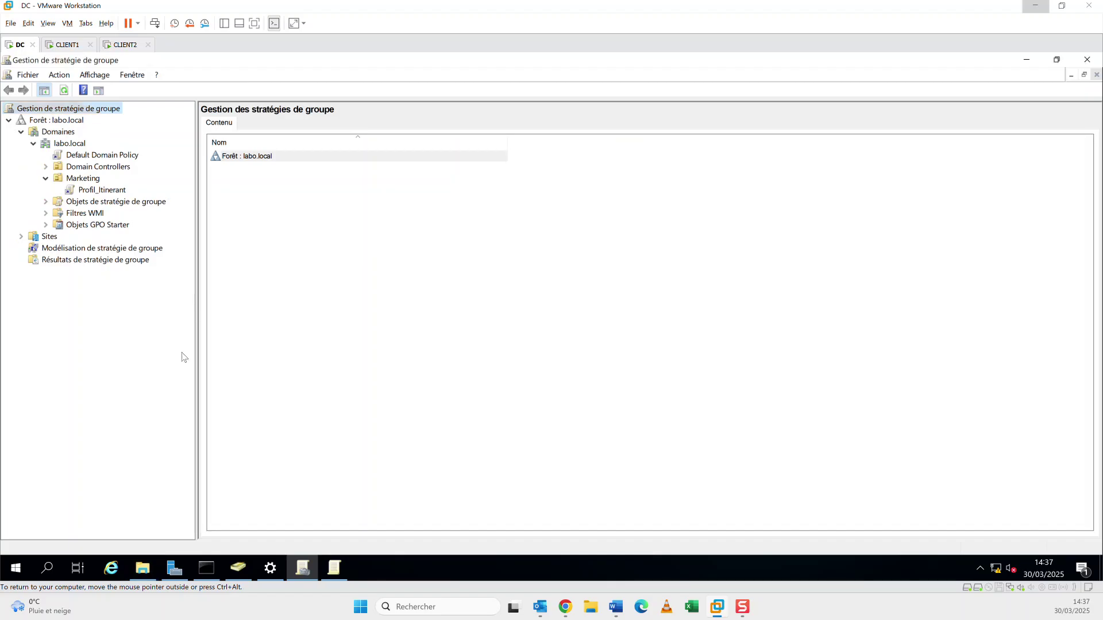
click(145, 569)
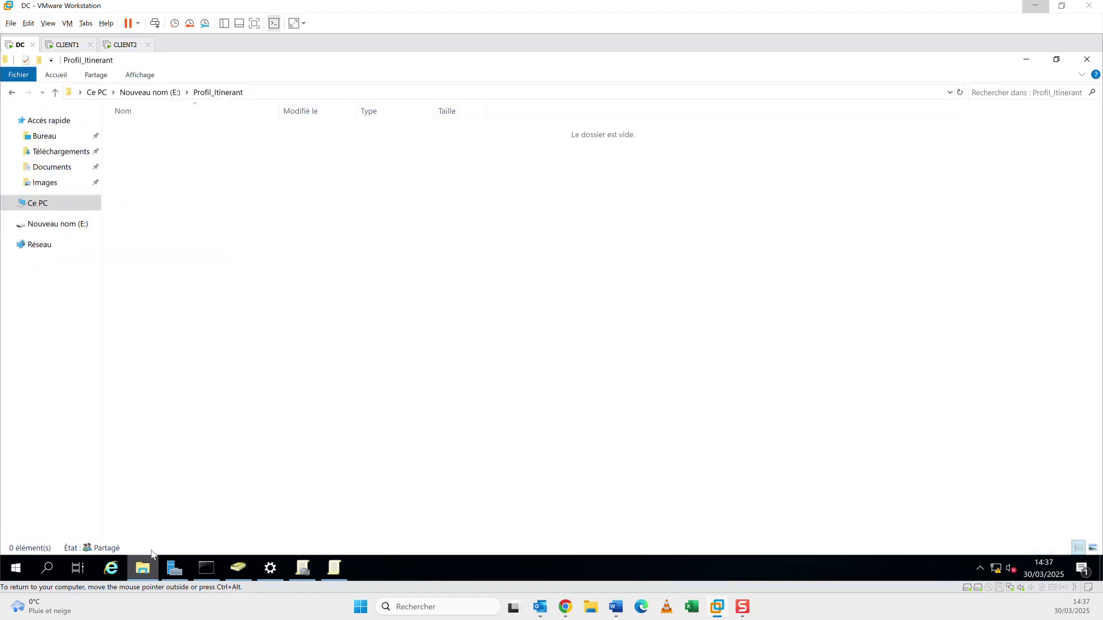
right_click(261, 239)
click(297, 292)
Check the sign-in on CLIENT1, return to the DC and refresh the Profil_Itinerant folder once more.
click(69, 46)
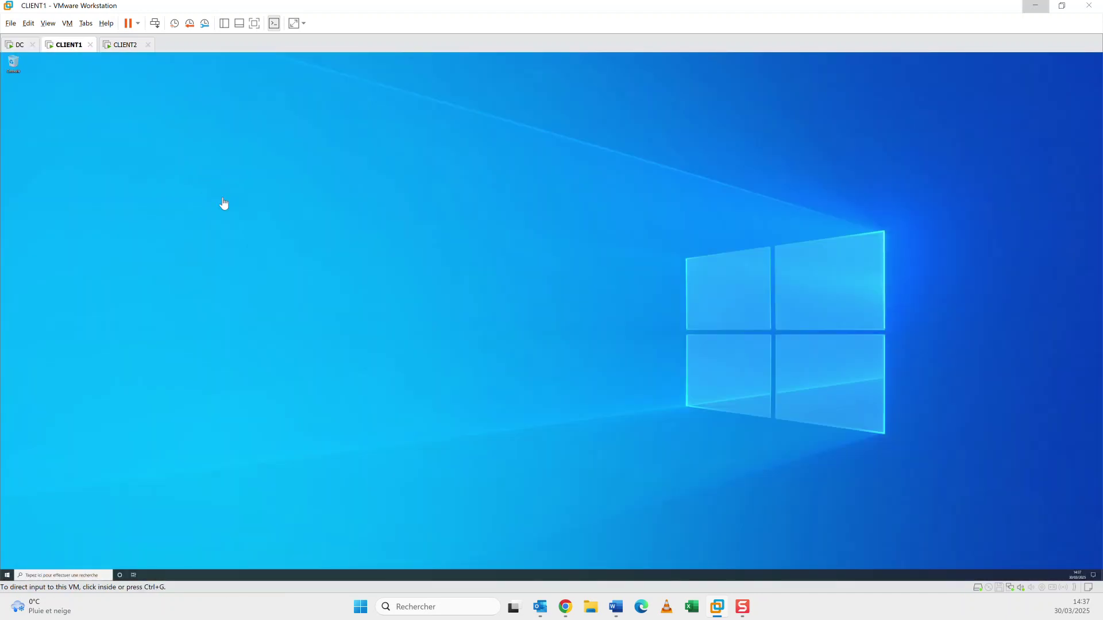
click(262, 238)
key(ctrl+alt)
click(19, 45)
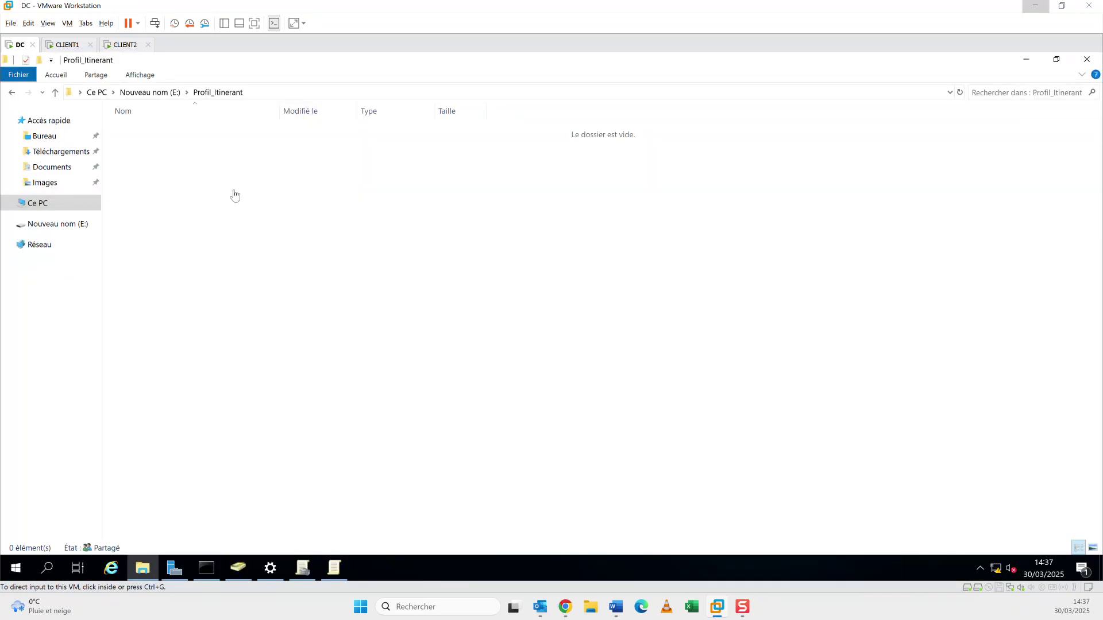
right_click(296, 240)
click(339, 294)
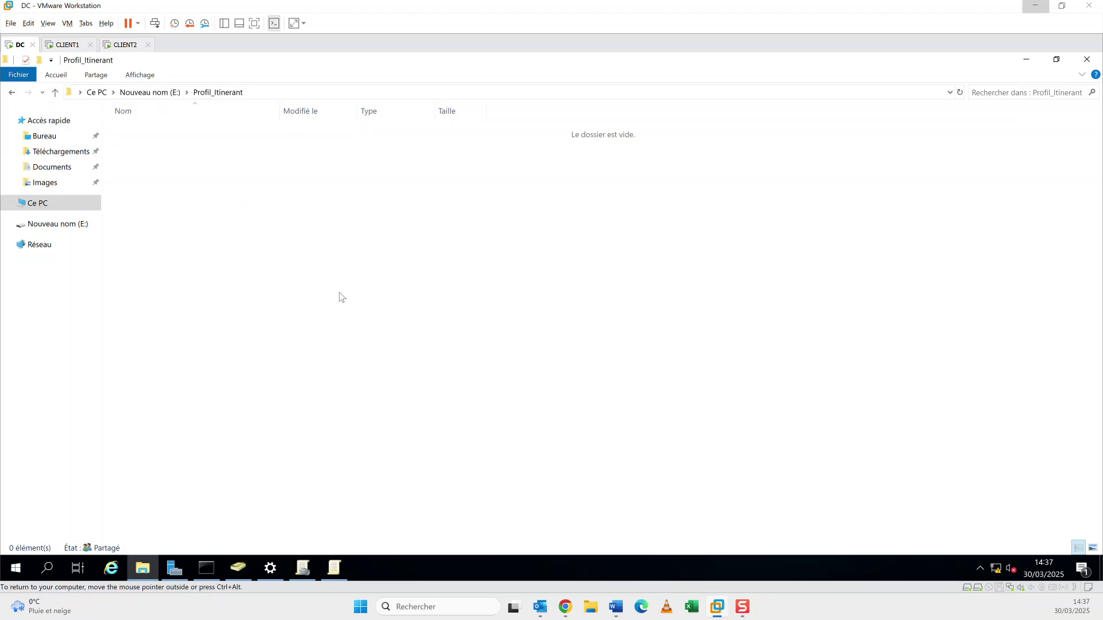
Switch to CLIENT1 and check whether the user's desktop has finished loading.
click(67, 45)
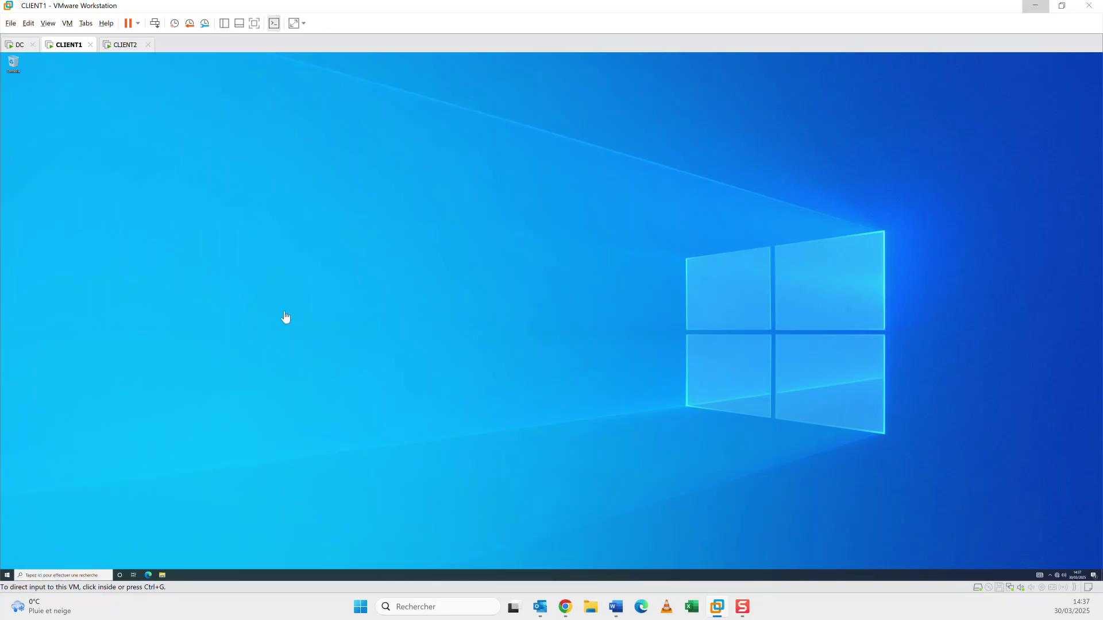
click(299, 260)
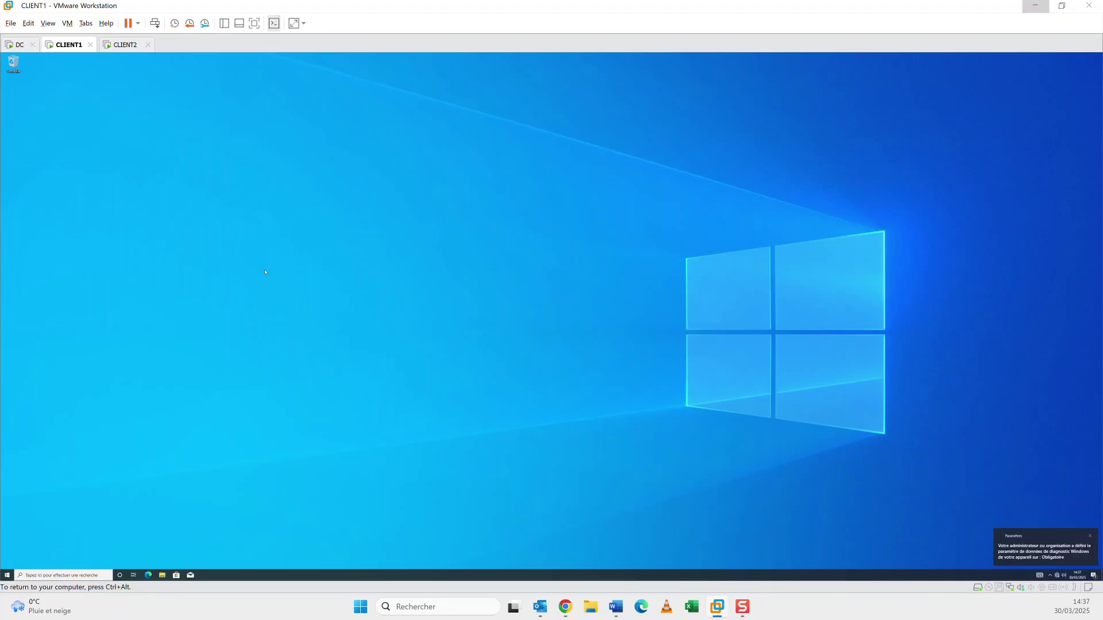
key(ctrl+alt)
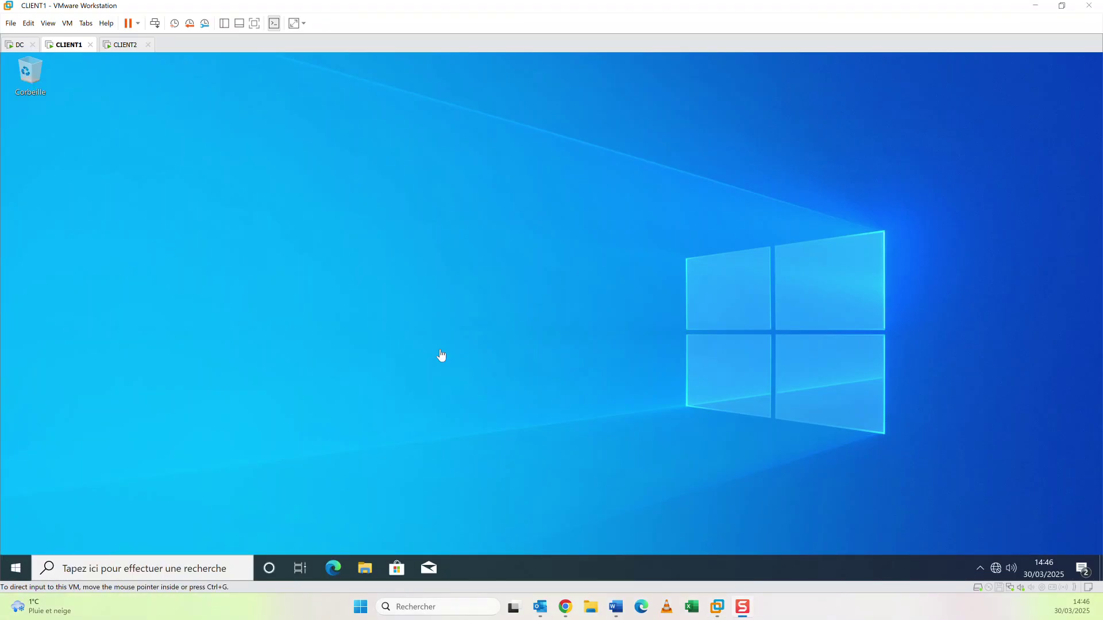
Open a command prompt in the user's session on CLIENT1 and force a policy update with gpupdate /force.
click(17, 567)
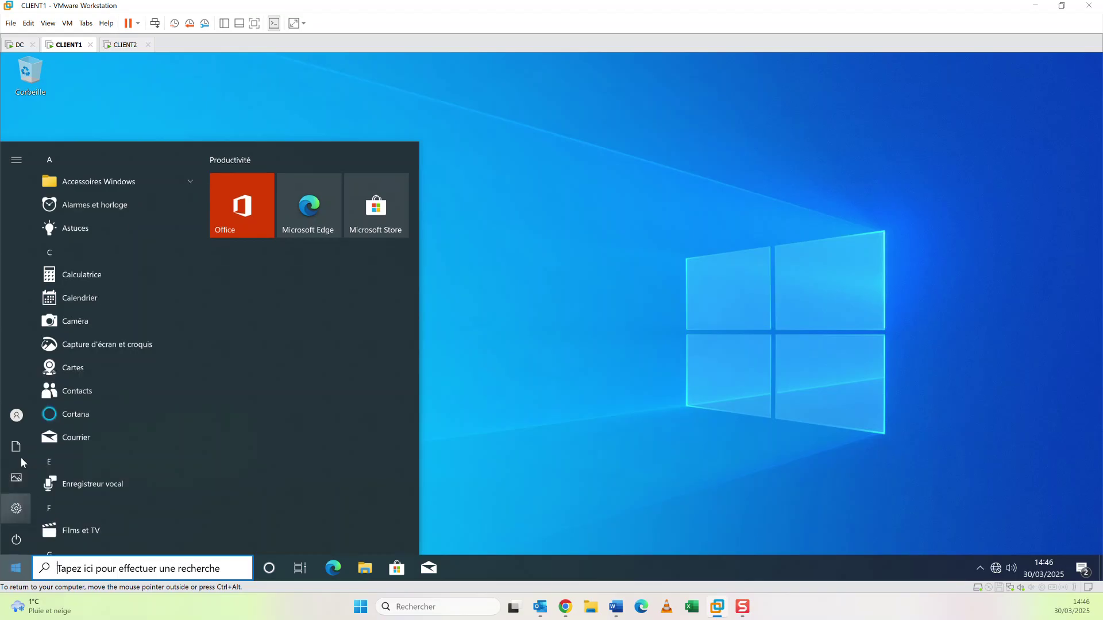
mouse_move(18, 415)
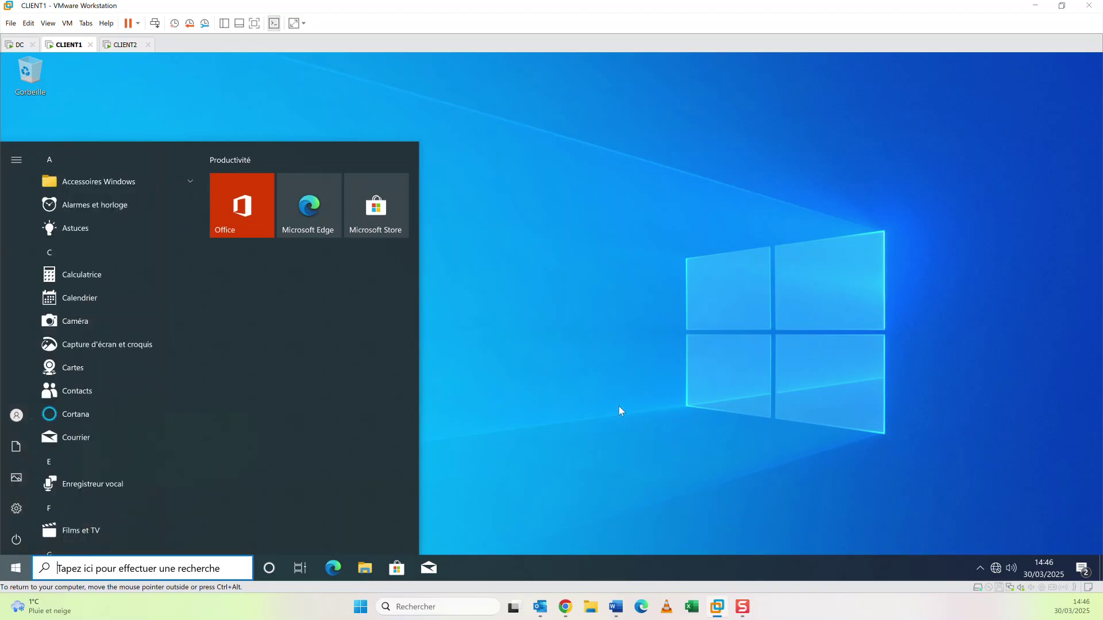
key(super+r)
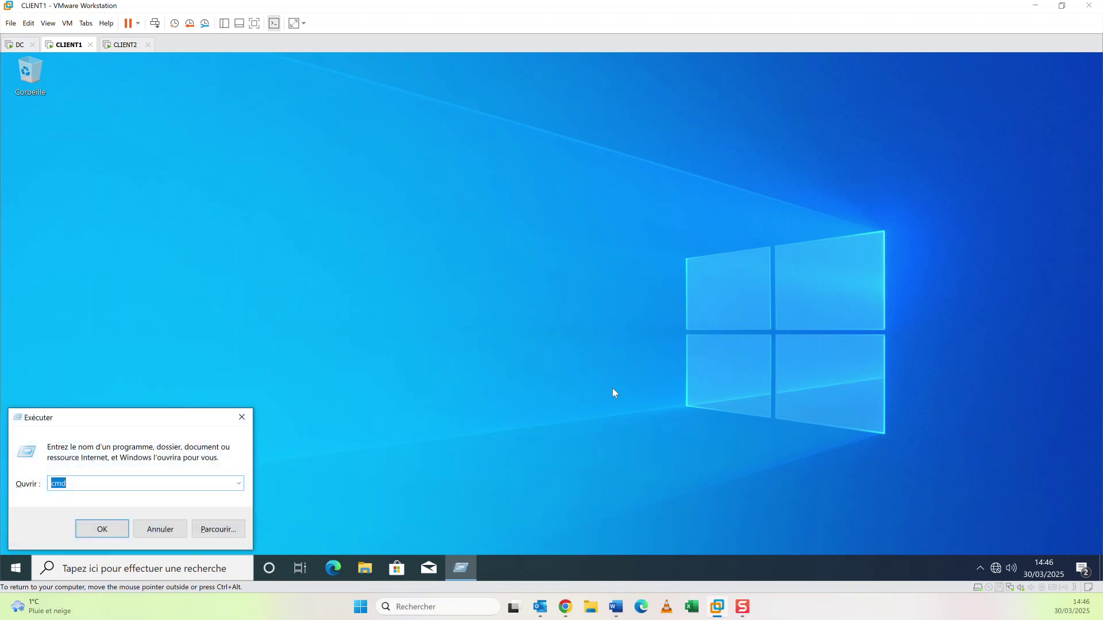
key(Return)
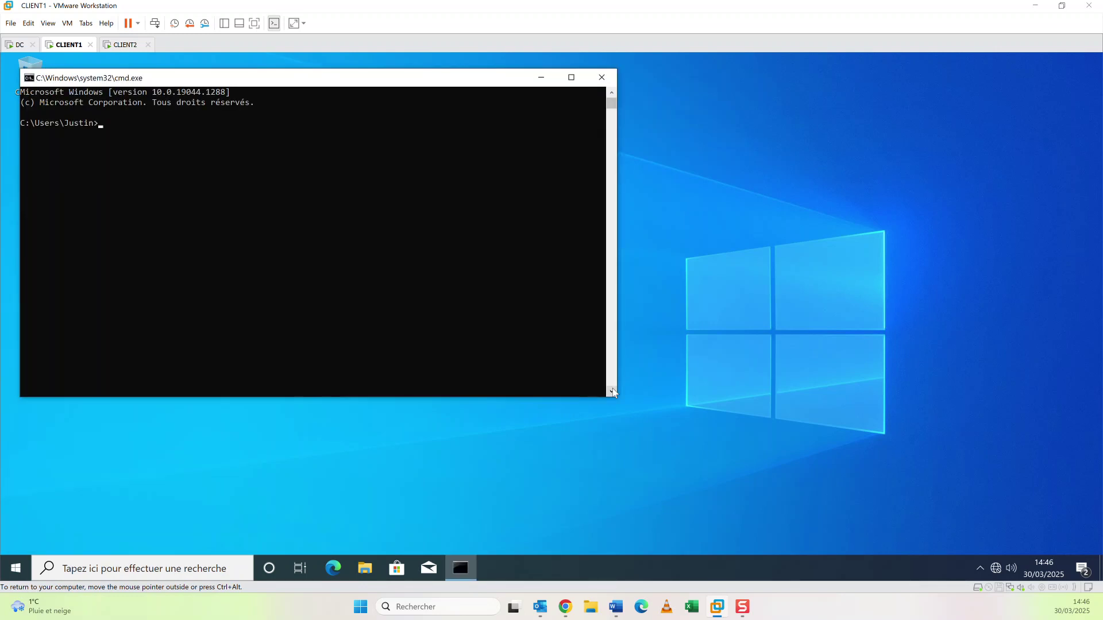
text(gpupdate /force)
key(Return)
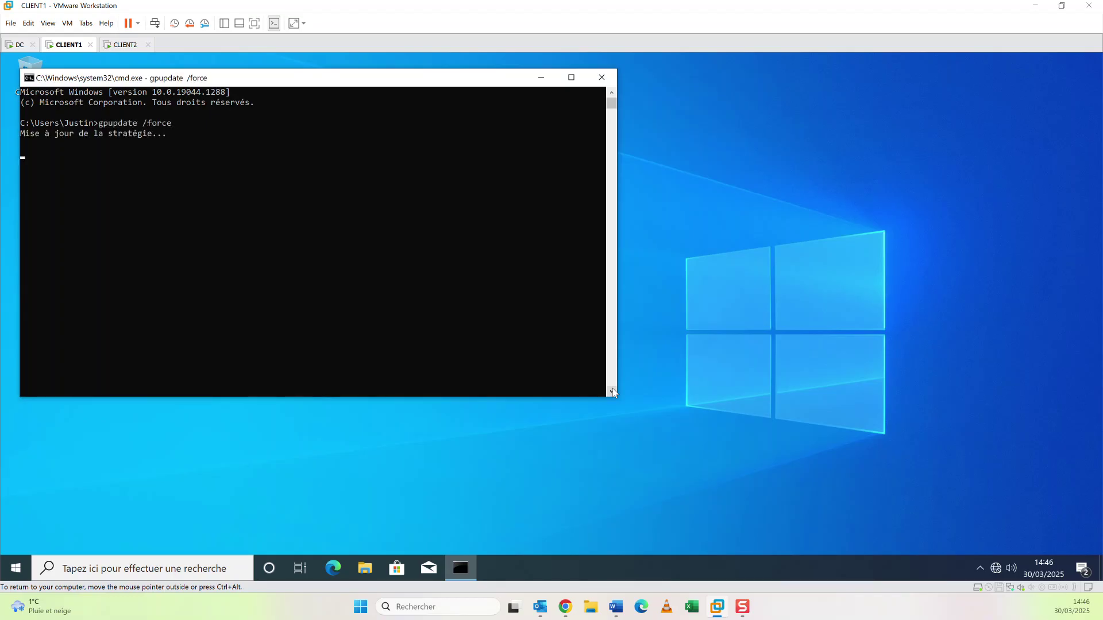
key(ctrl+alt)
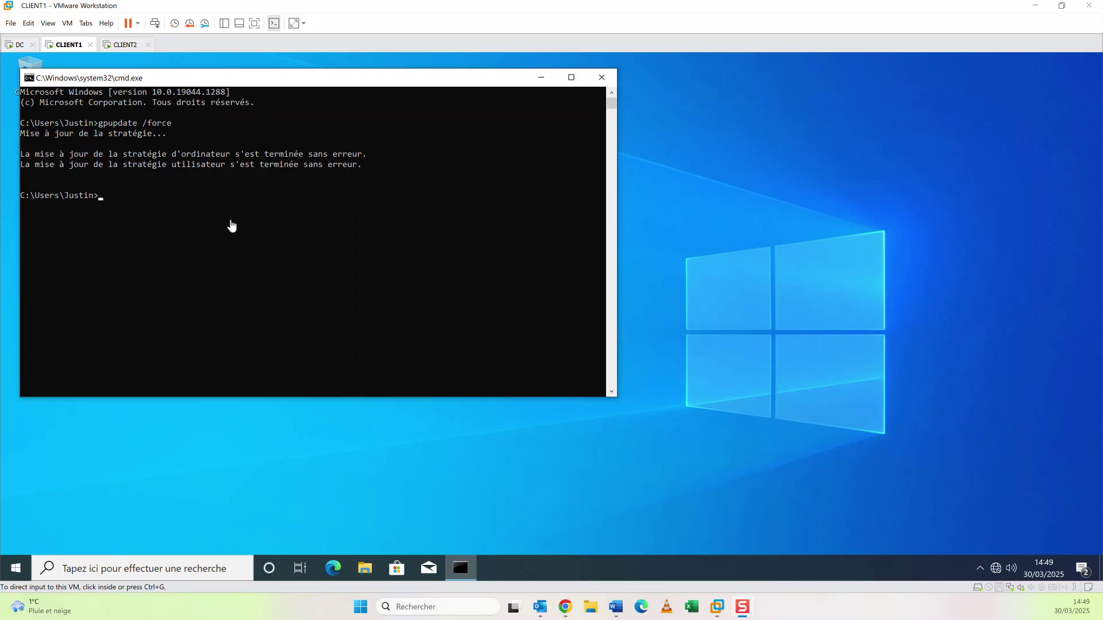
Check which account is signed in on CLIENT1, and open that user's .V6 profile folder in Profil_Itinerant on the DC.
click(251, 240)
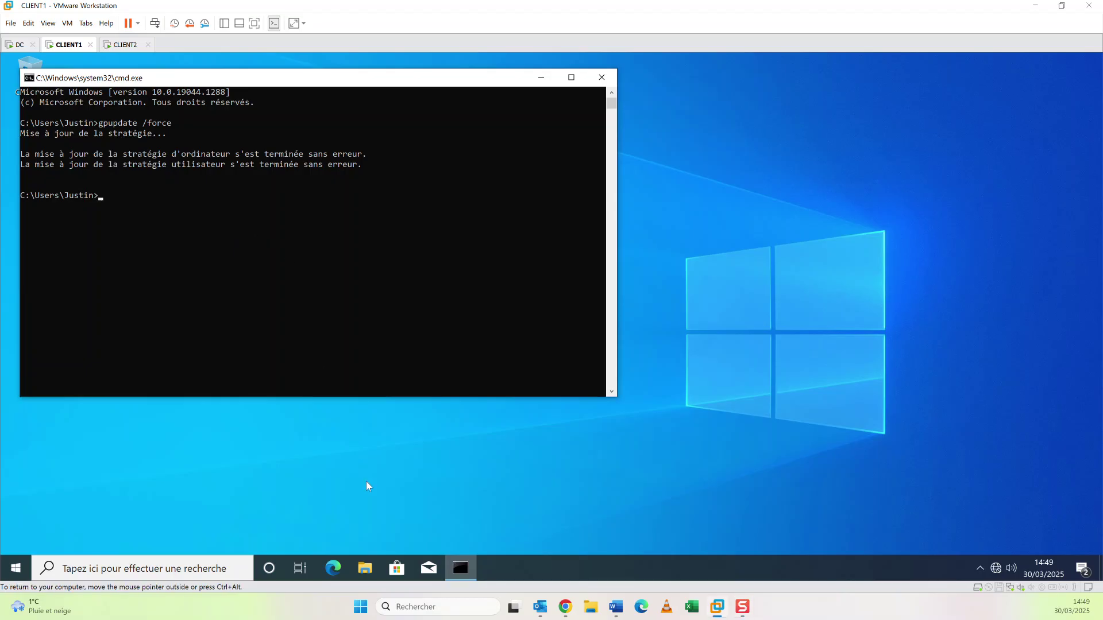
click(18, 561)
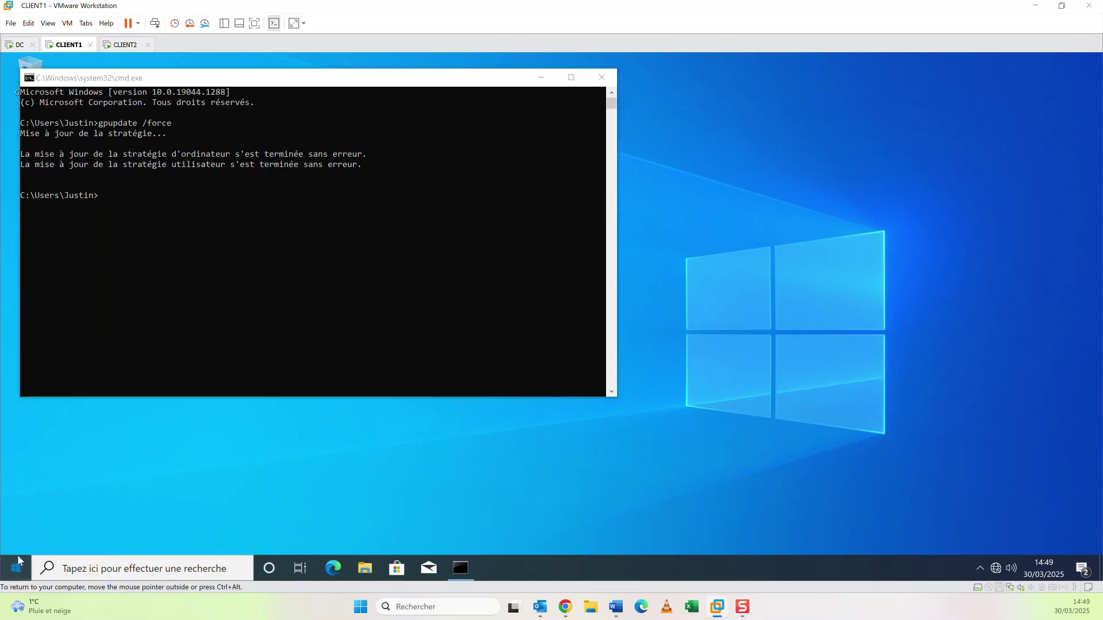
mouse_move(17, 415)
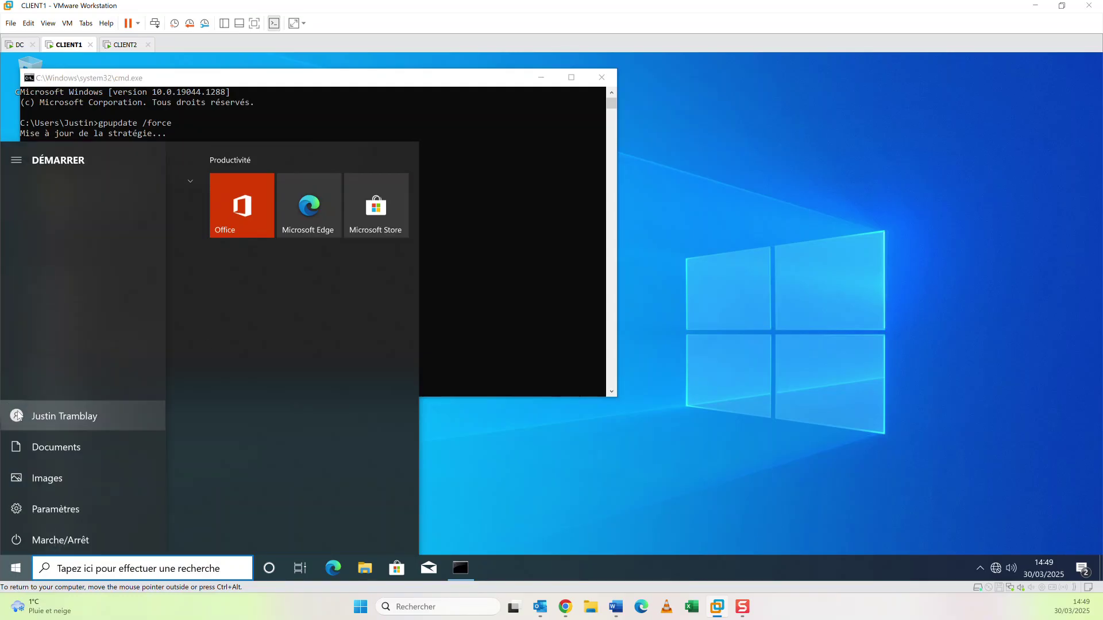
click(436, 236)
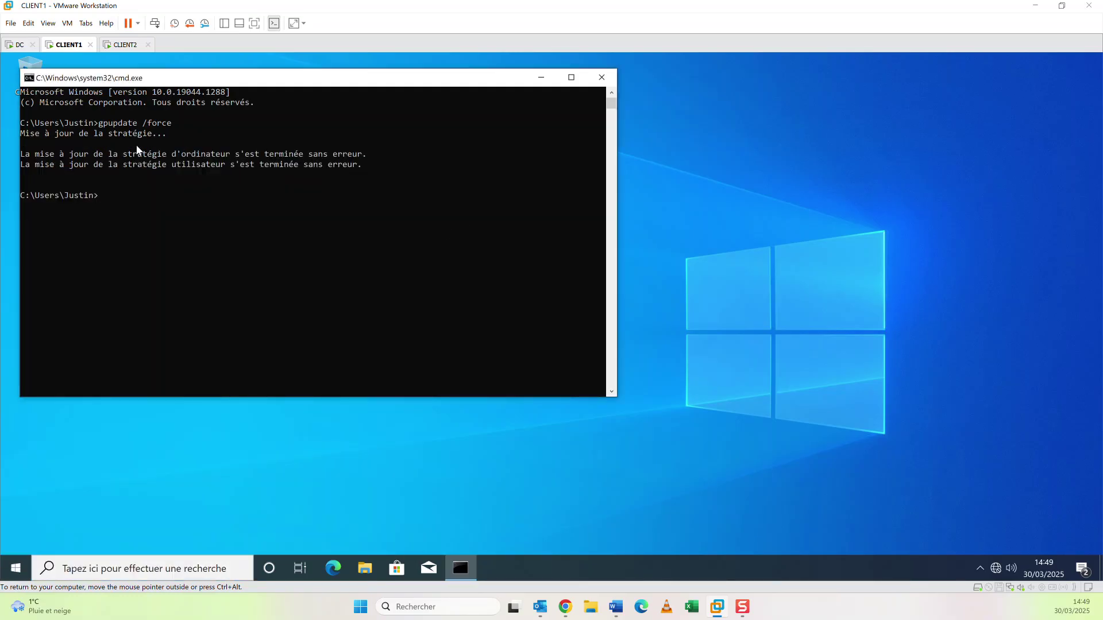
click(21, 47)
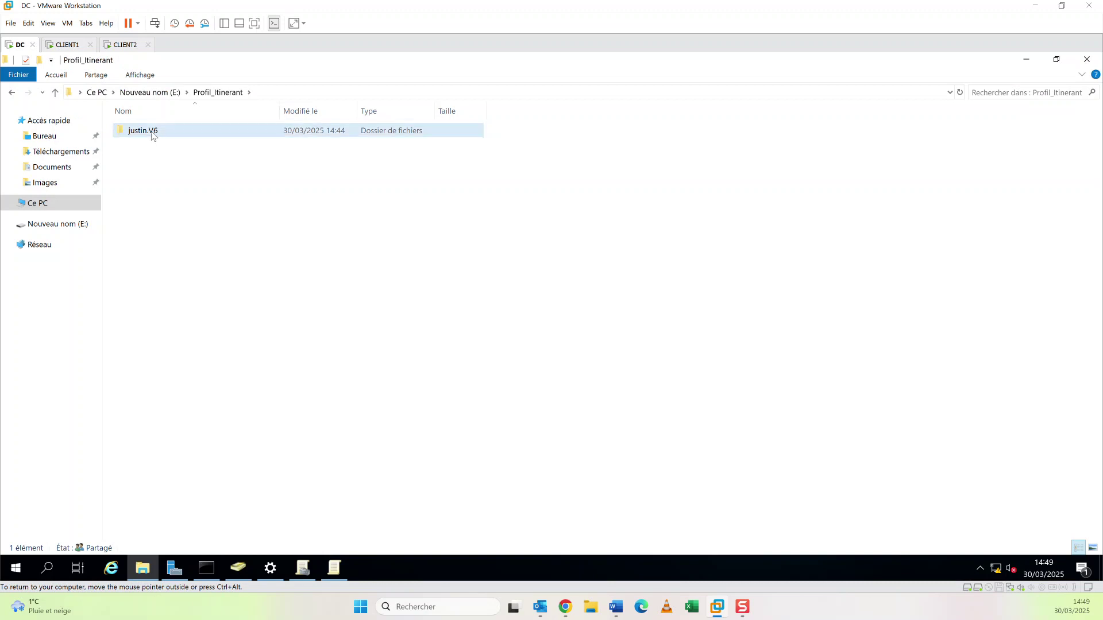
double_click(152, 135)
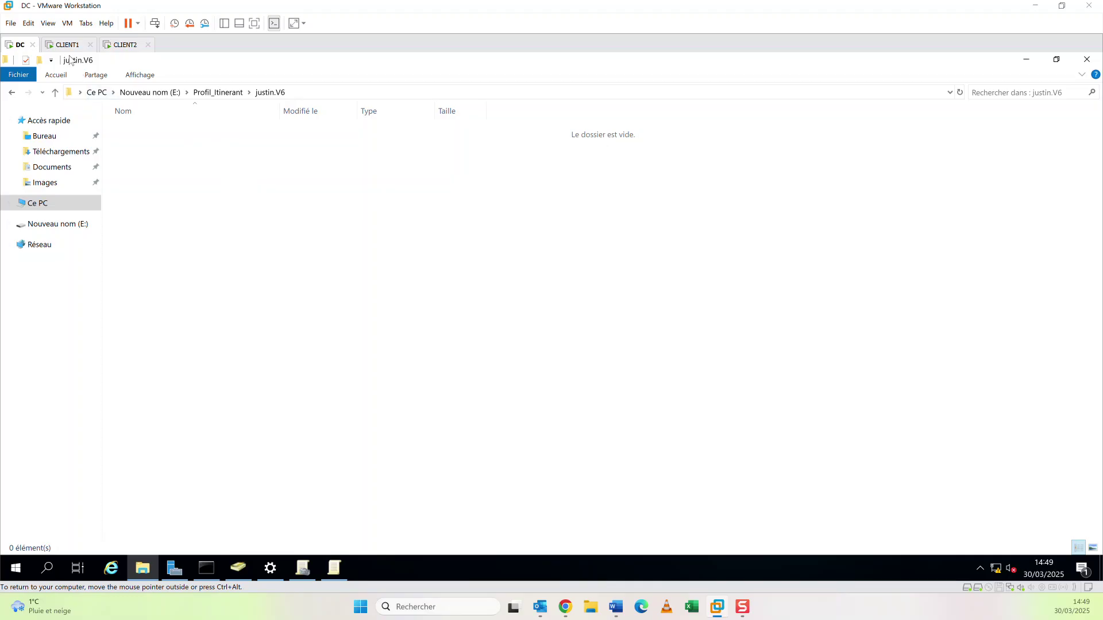
Minimize the command prompt on CLIENT1 and create a desktop folder named "inventaire parc informatique RH".
click(70, 44)
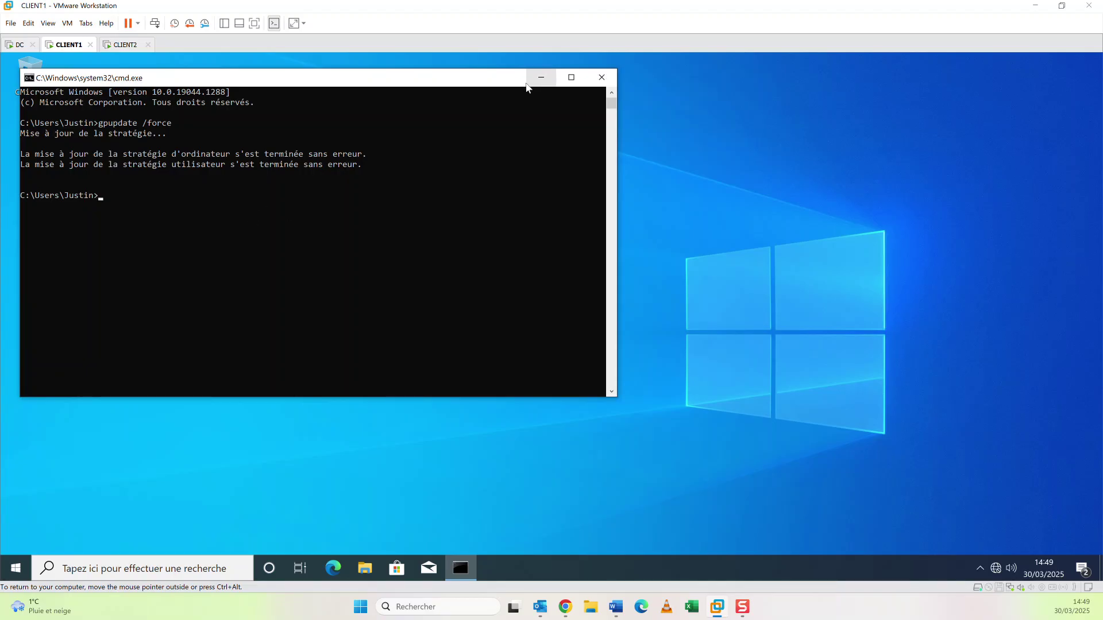
click(541, 77)
right_click(293, 176)
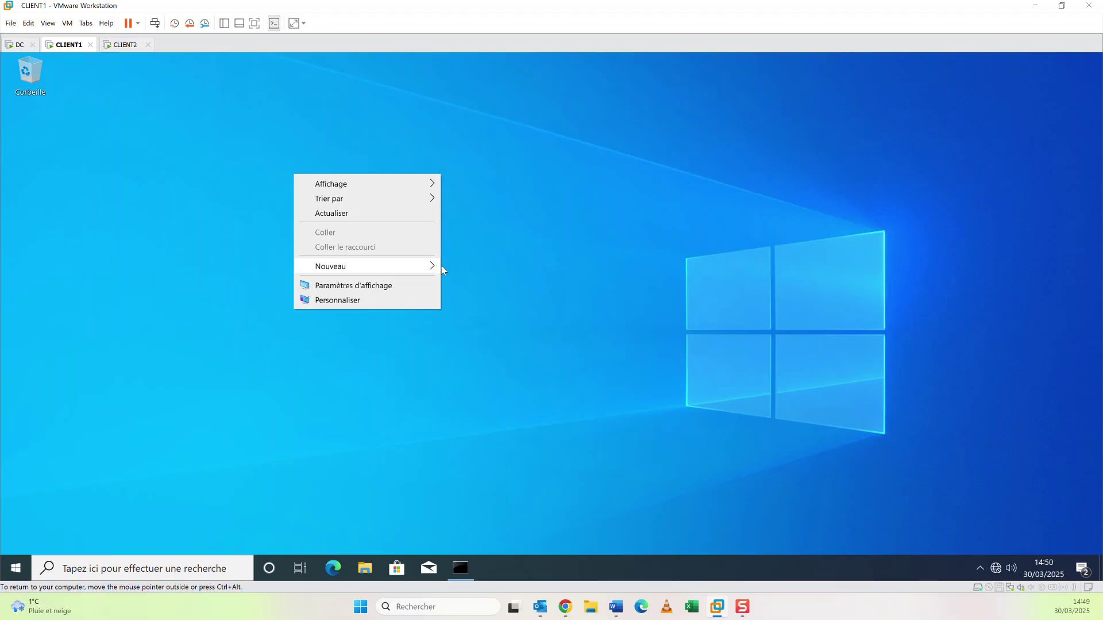
mouse_move(436, 266)
click(472, 265)
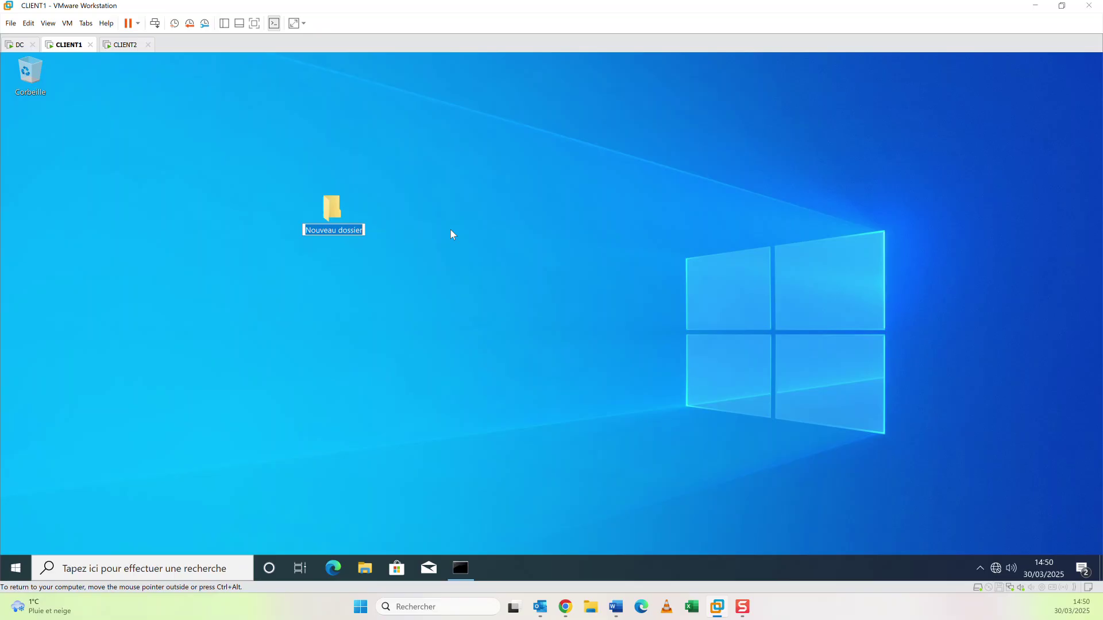
text(invent)
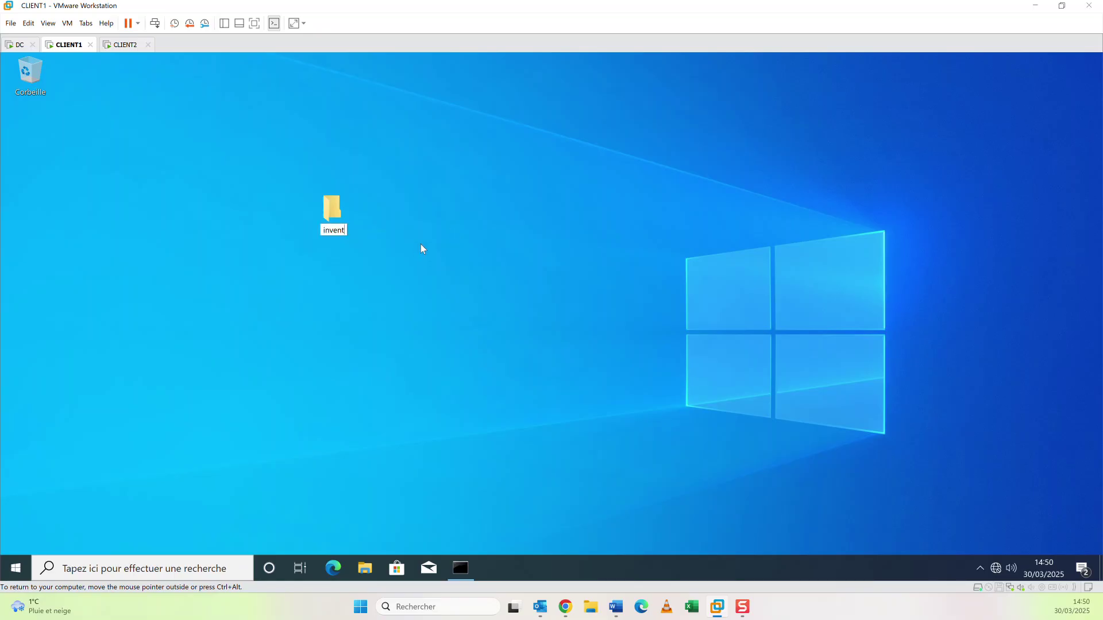
text(aire)
text( m)
text(la)
key(BackSpace)
key(BackSpace)
key(BackSpace)
text(parc)
text(informatique)
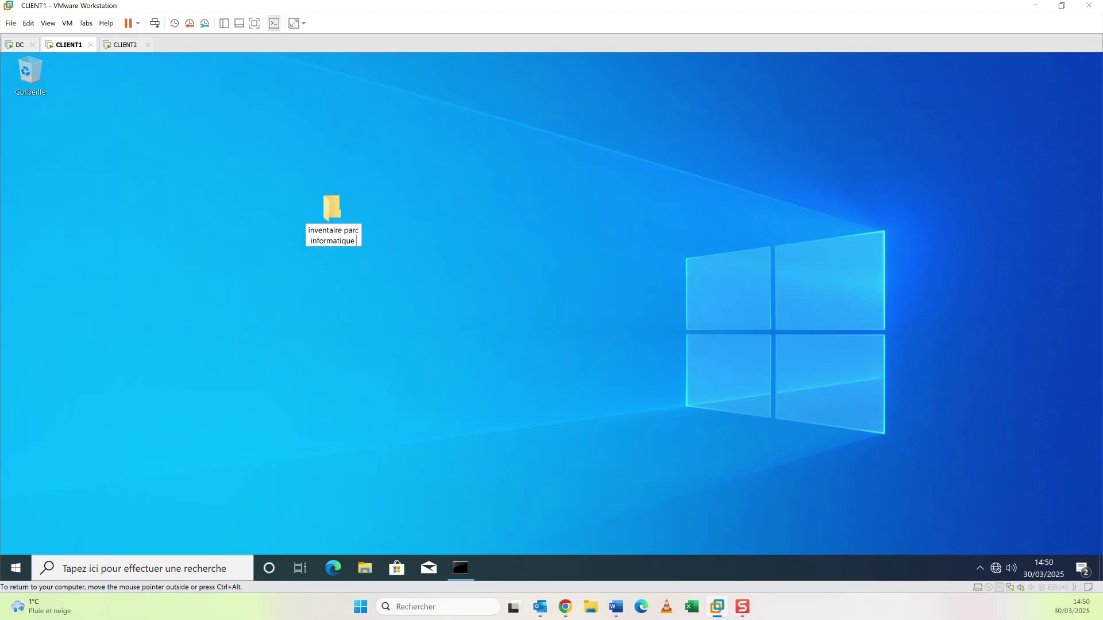
text( RH)
key(Return)
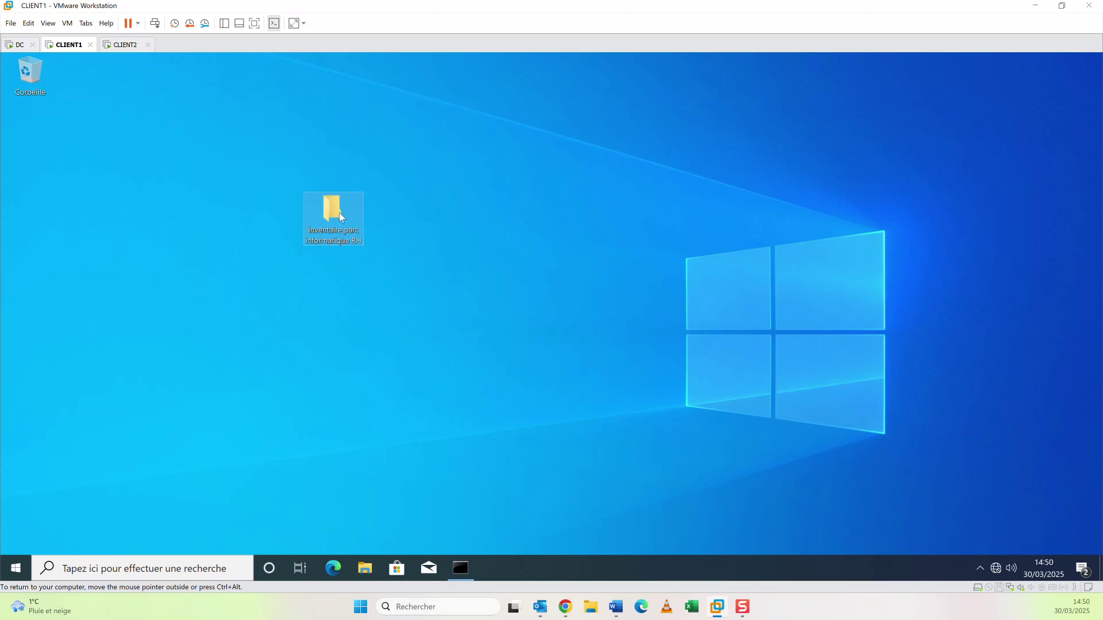
Create a text document with the default name inside the "inventaire parc informatique RH" folder and open it in Notepad.
click(299, 219)
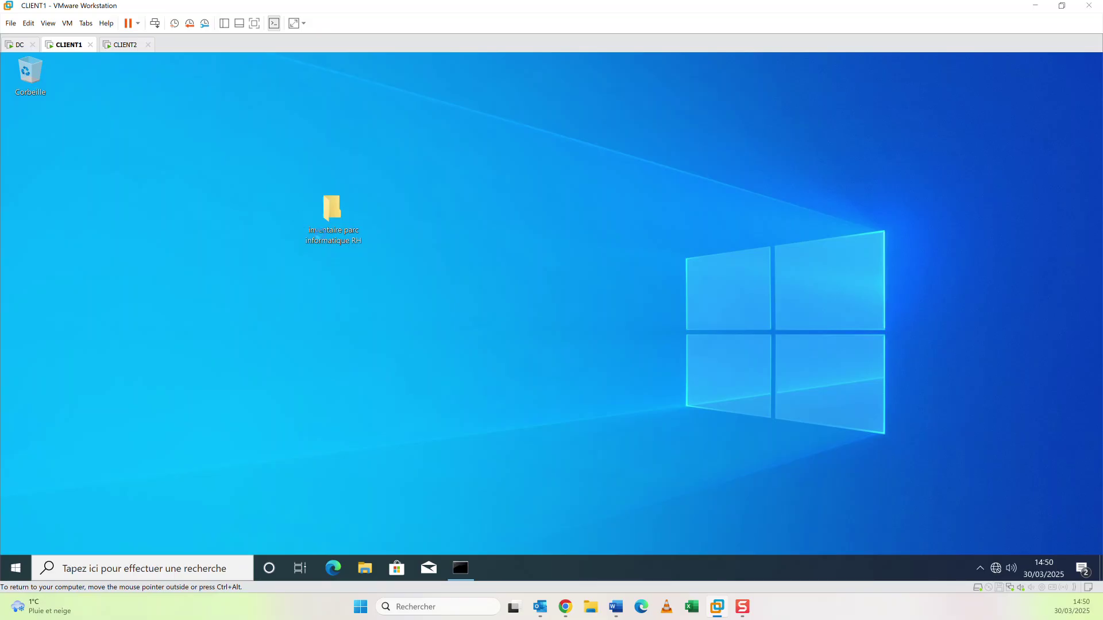
double_click(318, 233)
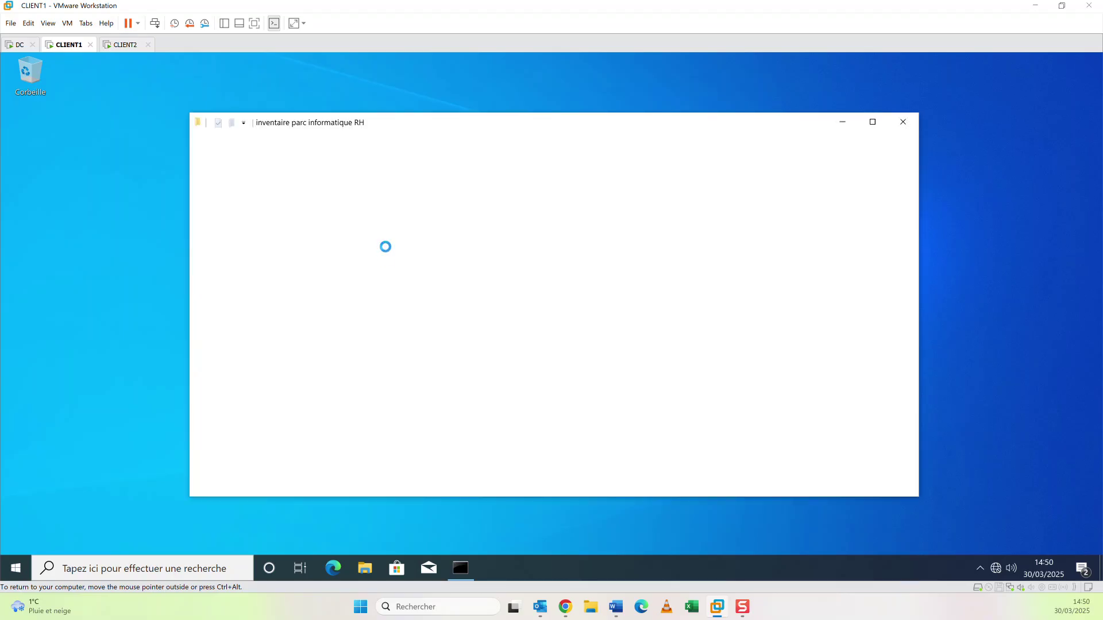
right_click(385, 247)
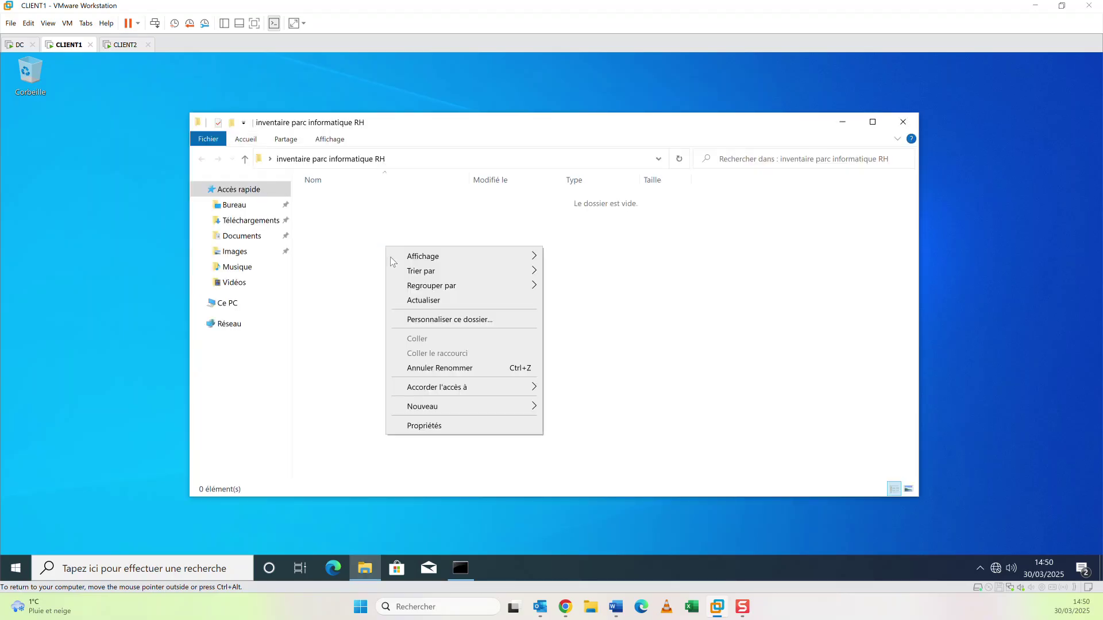
mouse_move(444, 405)
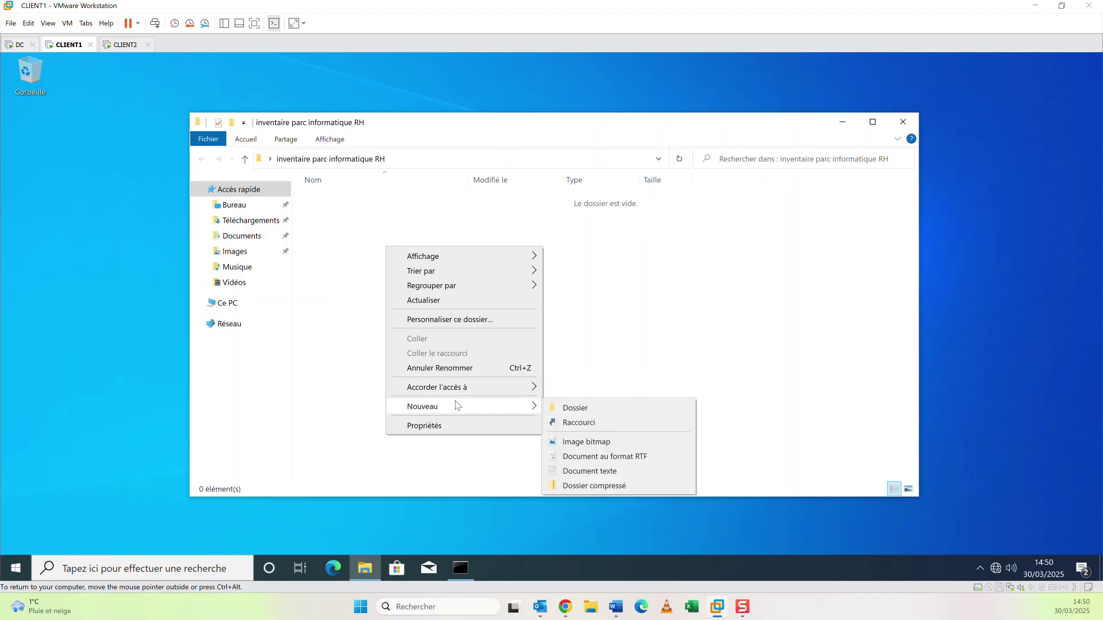
click(572, 466)
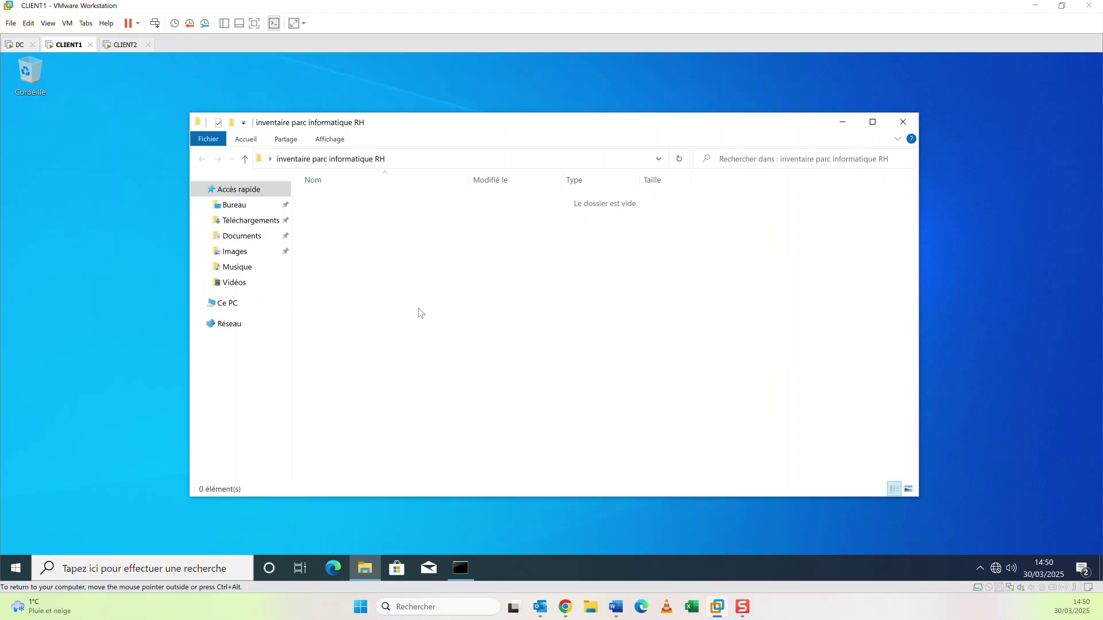
click(381, 281)
double_click(362, 198)
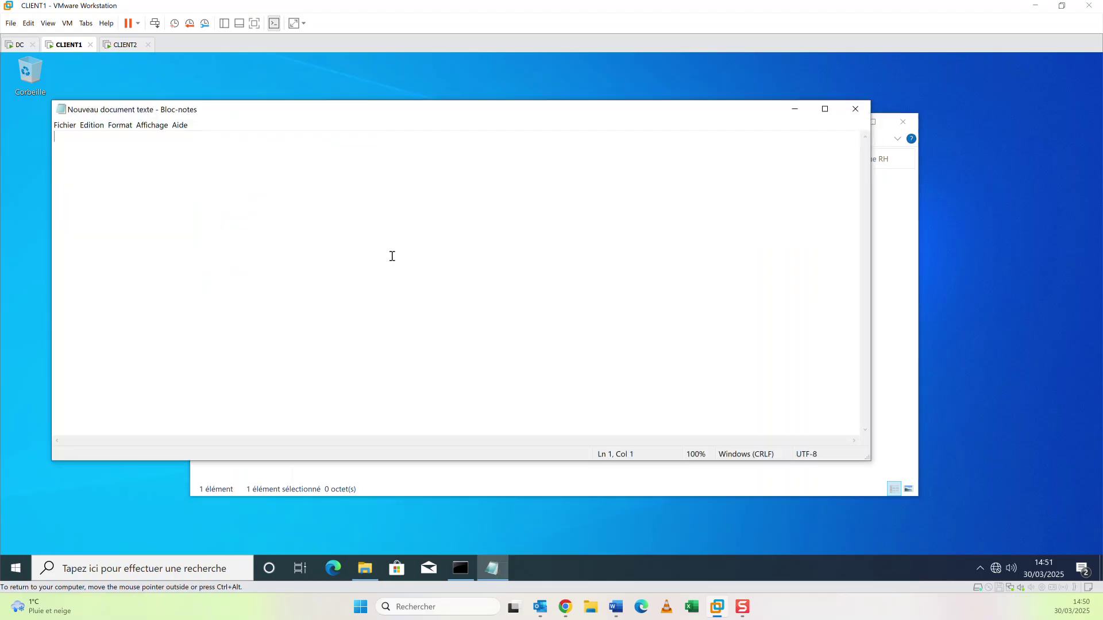
Write "INVENTAIRE DU MATERIEL INFORMATIQUE DES RH EN 2025" in the new text document, followed by a line break.
text(INVE)
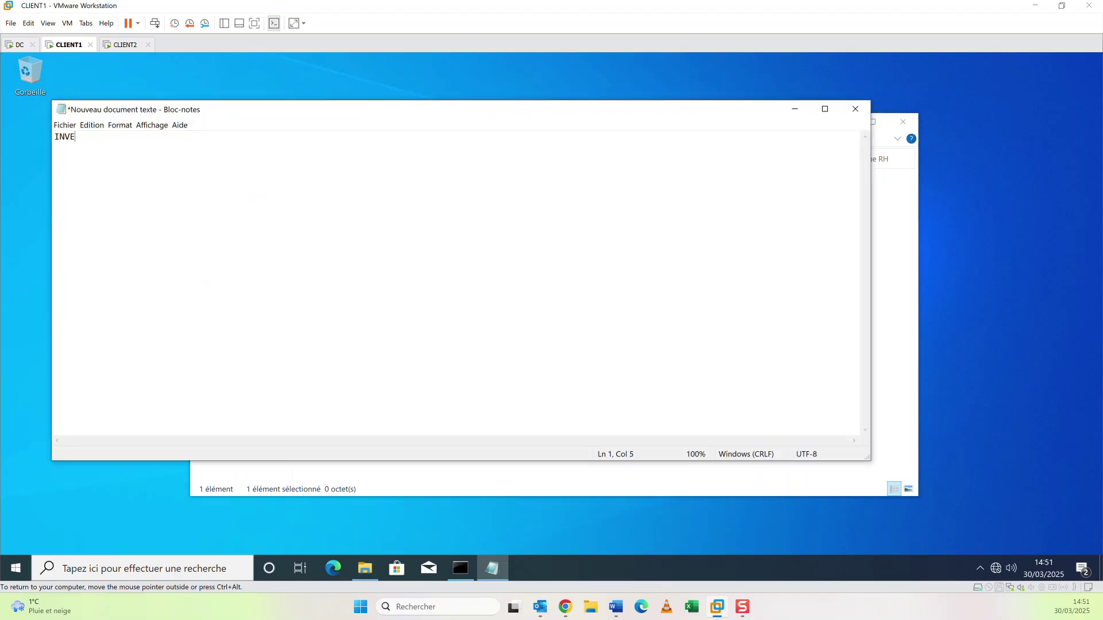
text(NTAIRE DU MATERIEL INFORMATIQUE )
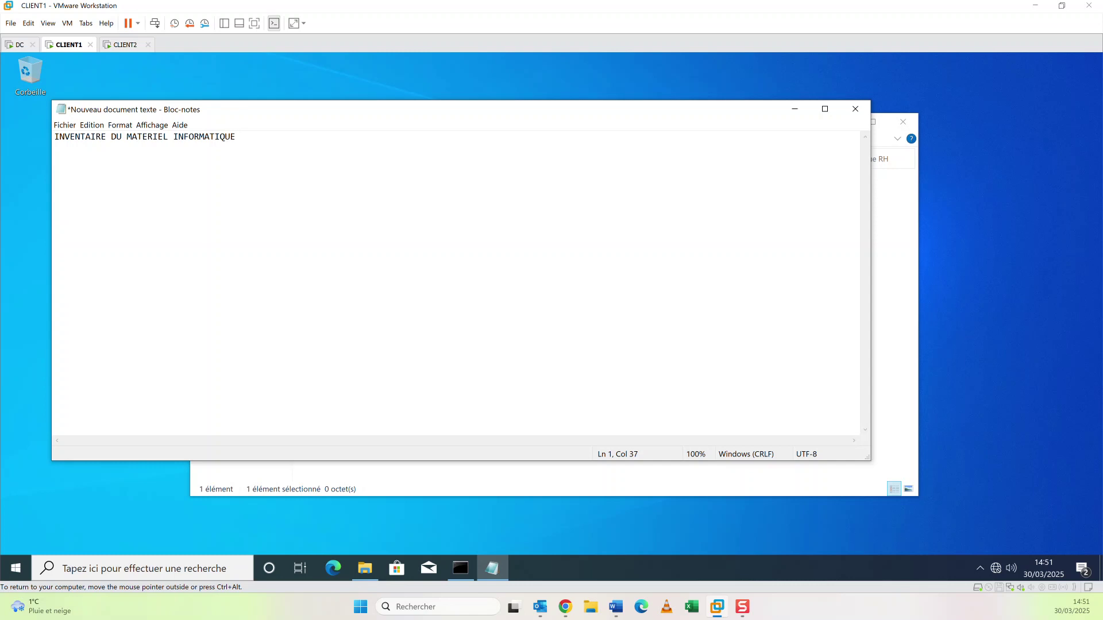
text(DES RH EN)
text(2025)
key(Return)
key(Return)
key(BackSpace)
key(BackSpace)
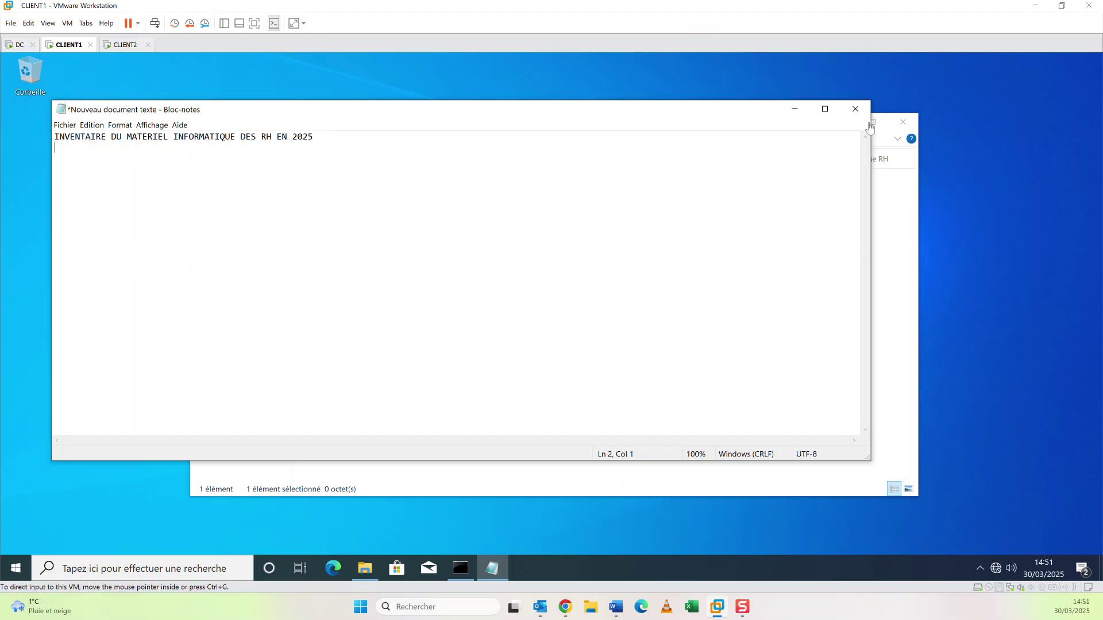
Close the text document saving its changes, and close the "inventaire parc informatique RH" folder window.
click(846, 115)
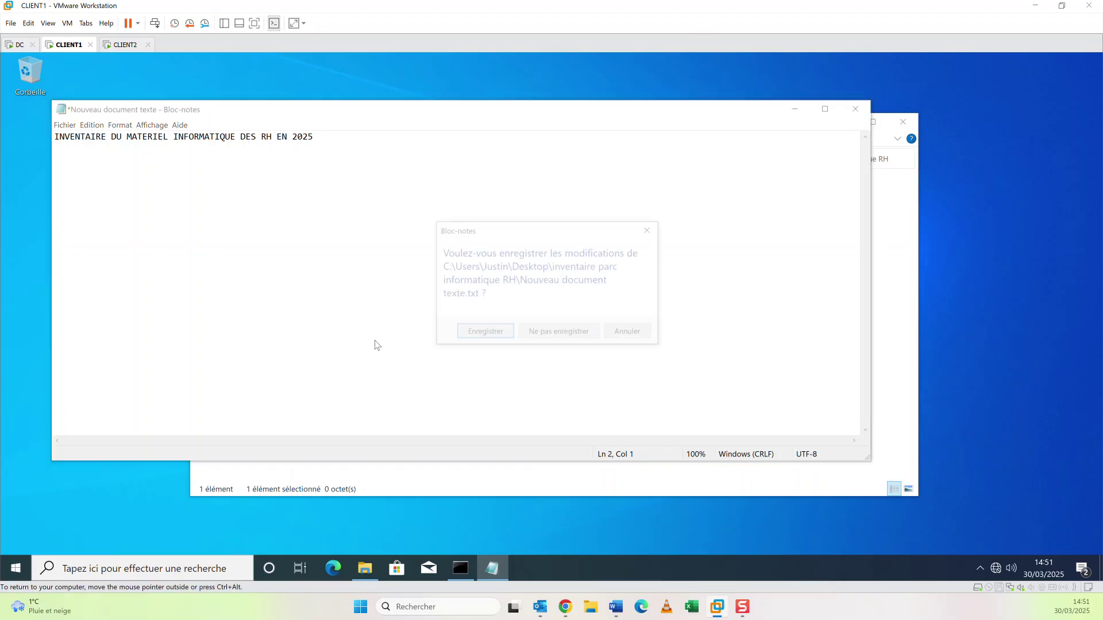
click(484, 333)
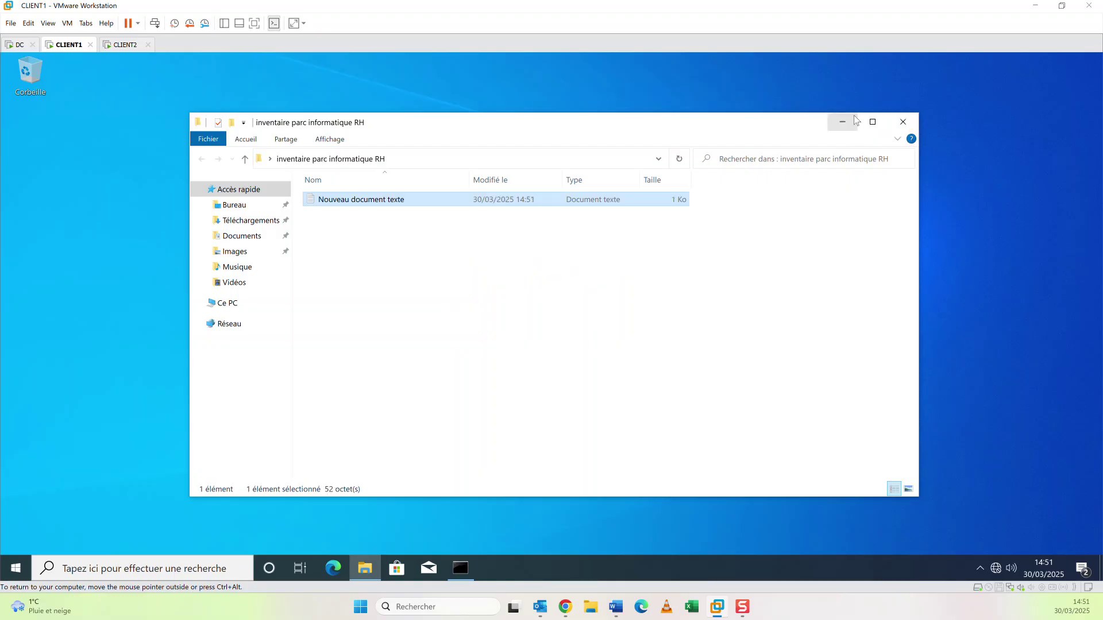
click(899, 119)
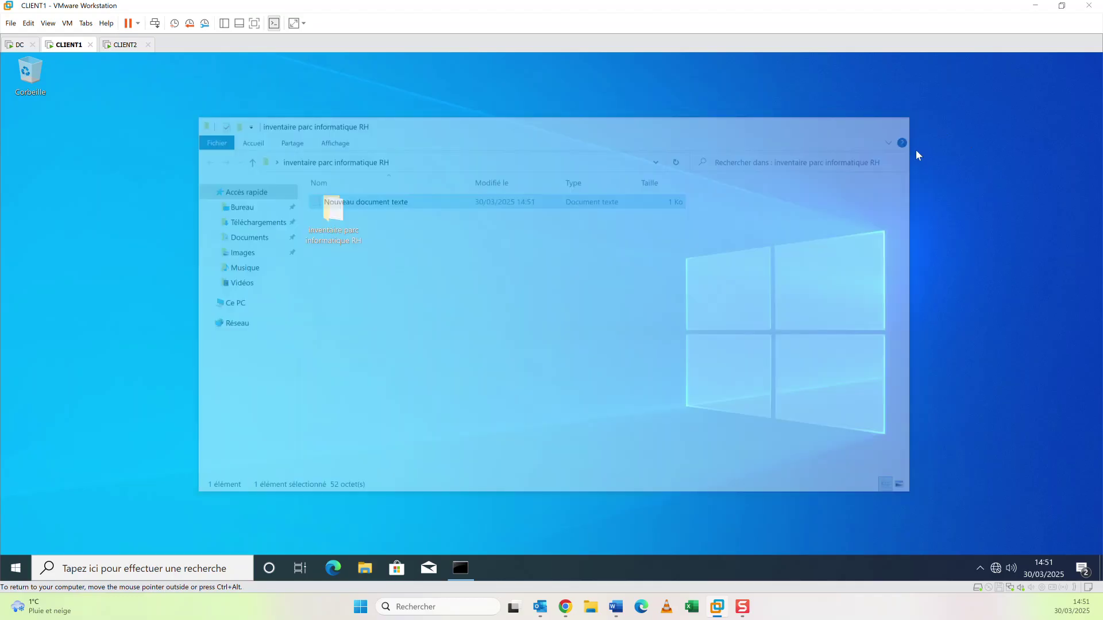
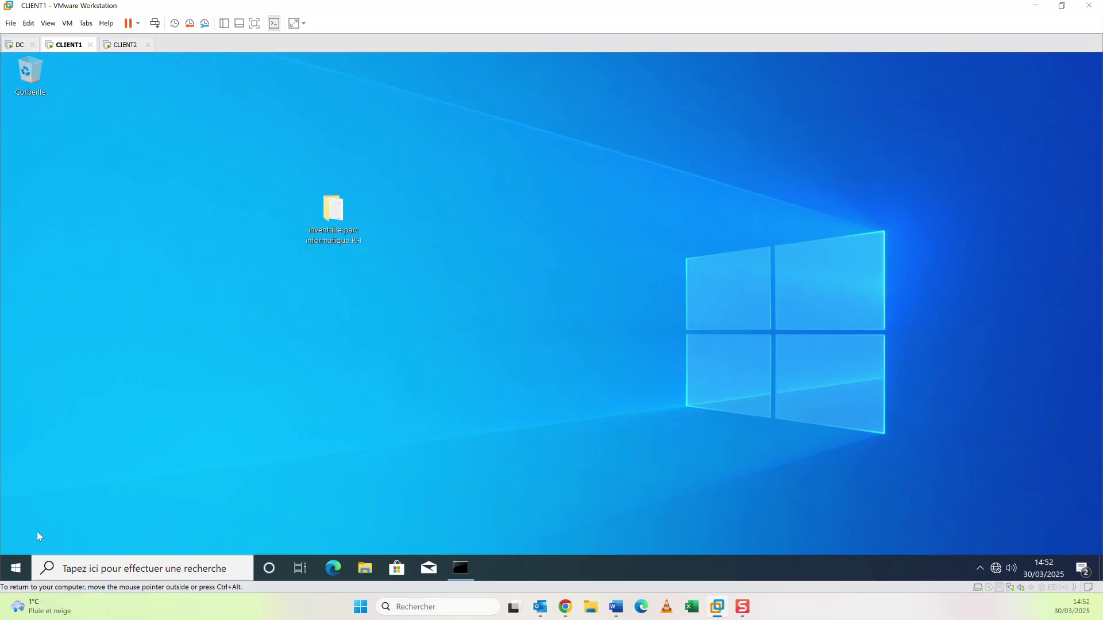
Sign the current user out of Windows on CLIENT1.
click(14, 571)
mouse_move(17, 425)
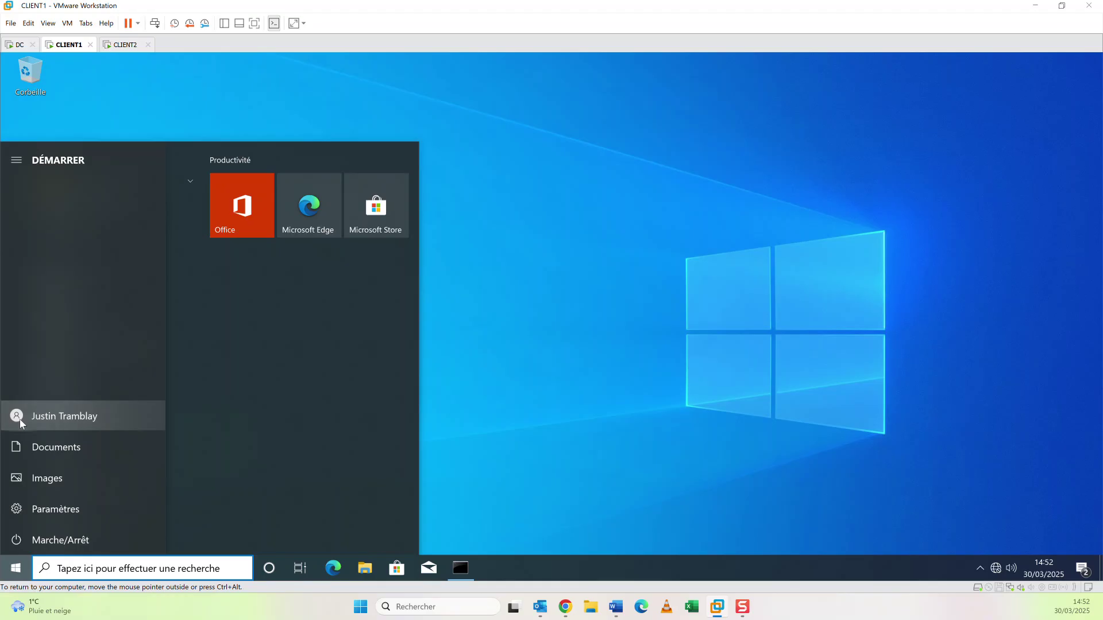
click(21, 423)
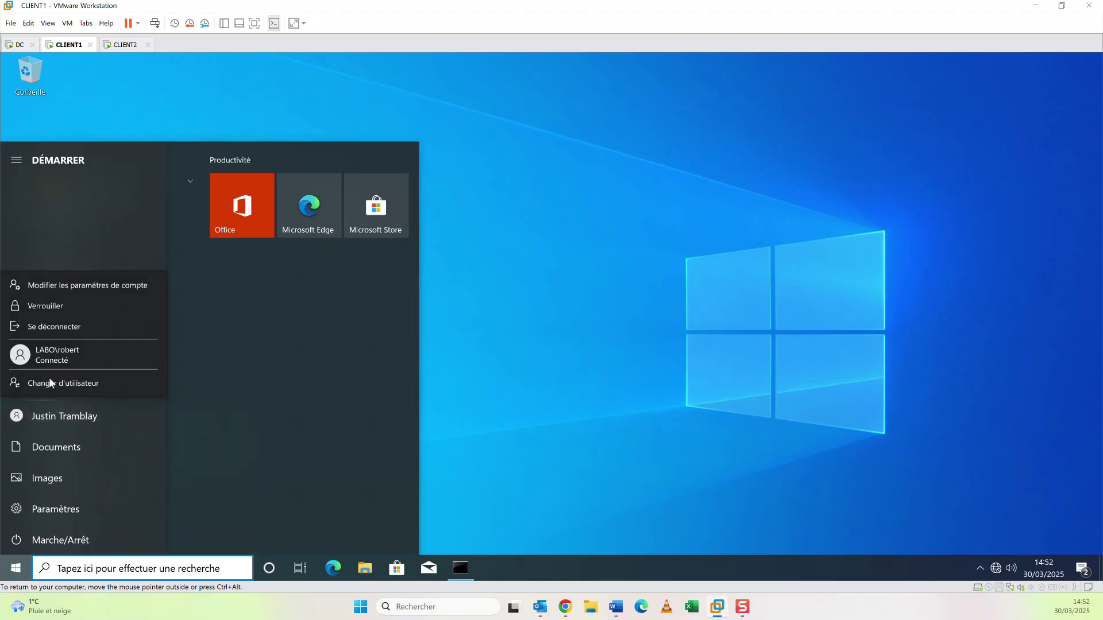
click(68, 336)
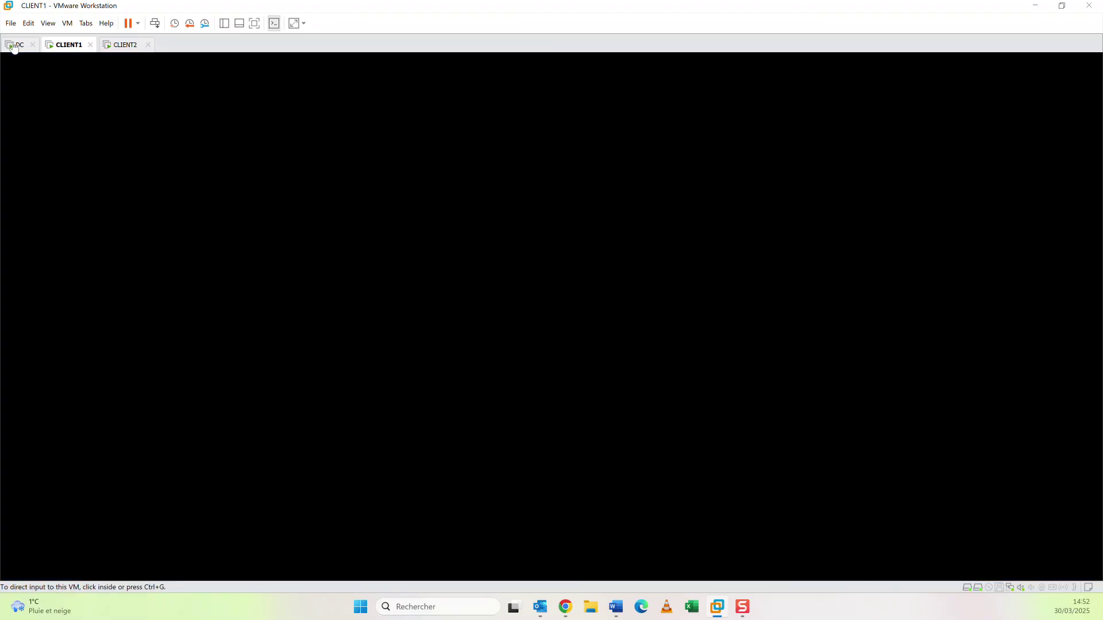
Switch to the DC and refresh the signed-out user's .V6 profile folder in Profil_Itinerant.
click(16, 45)
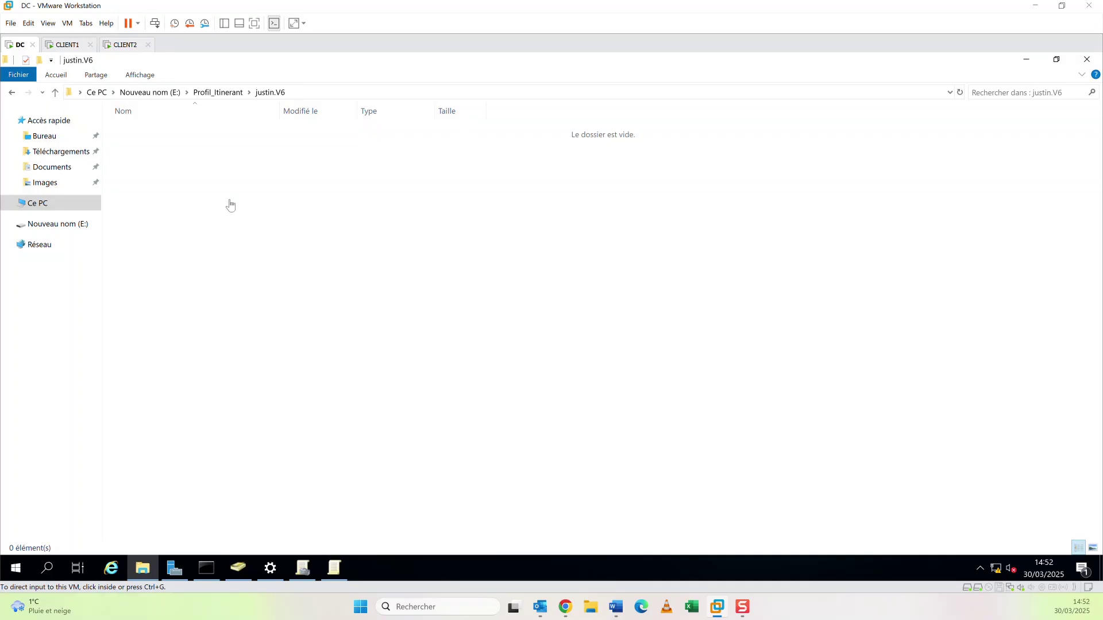
click(352, 231)
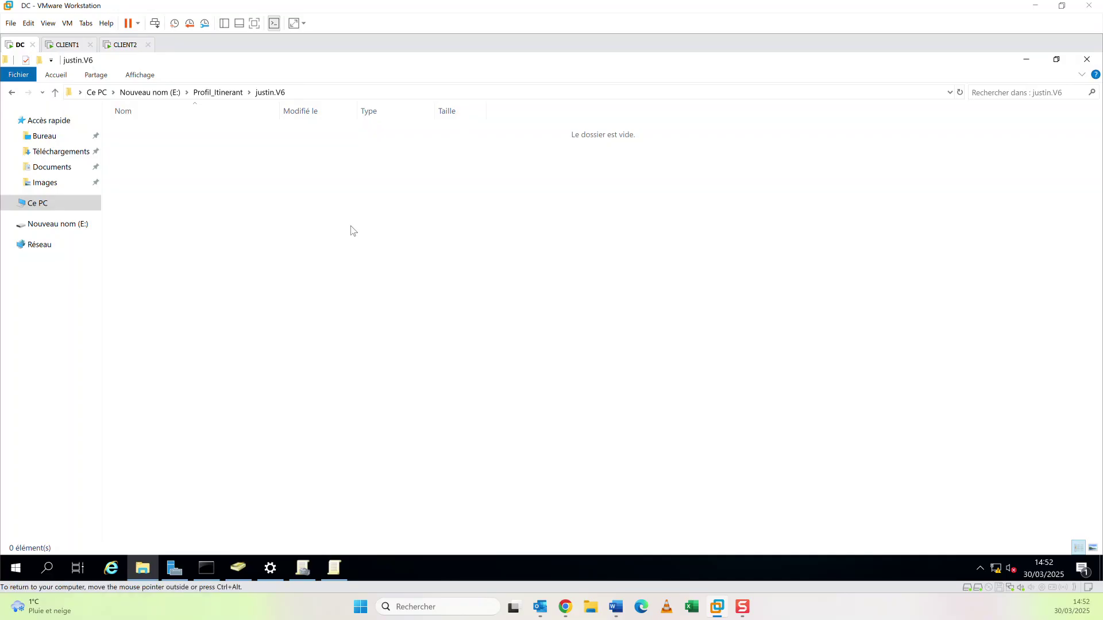
right_click(295, 235)
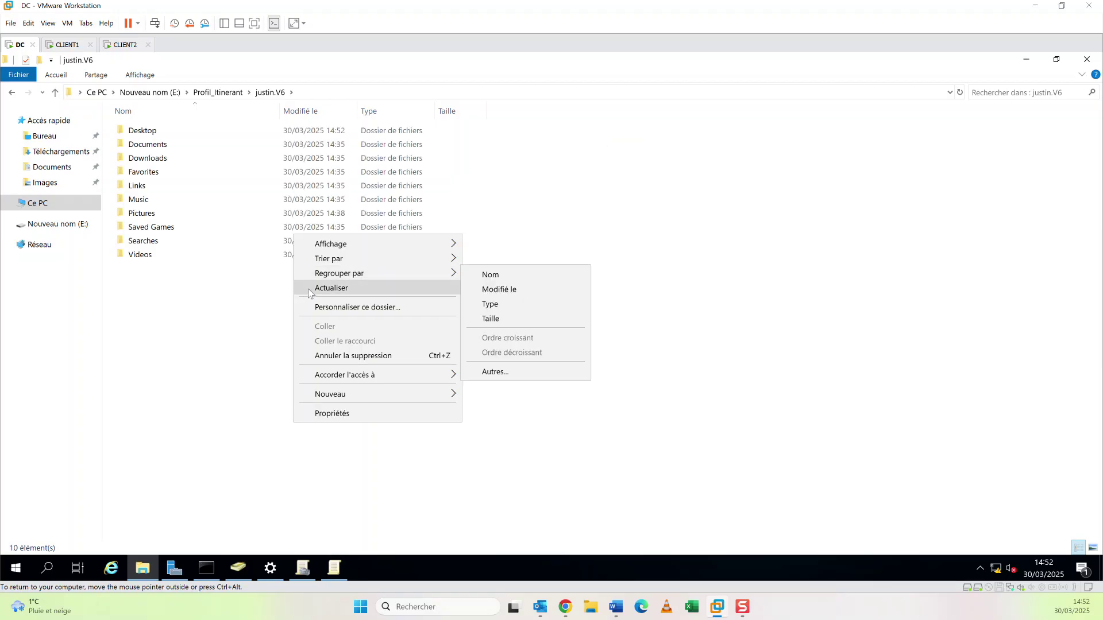
click(311, 289)
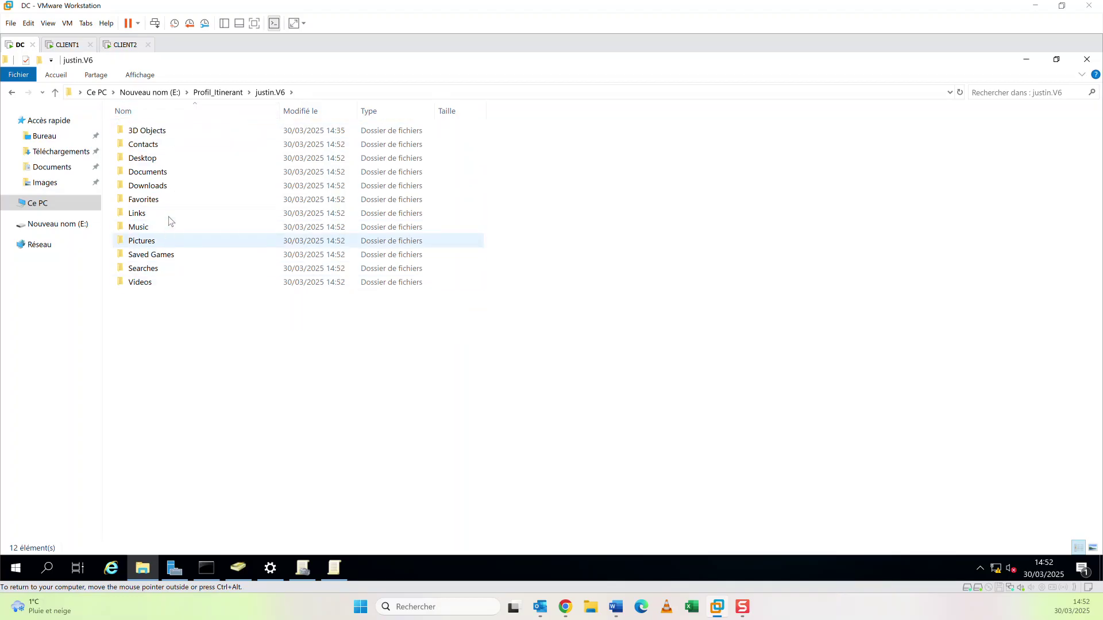
Check the text document in the profile's Desktop\inventaire parc informatique RH folder on the DC, and close it.
click(160, 163)
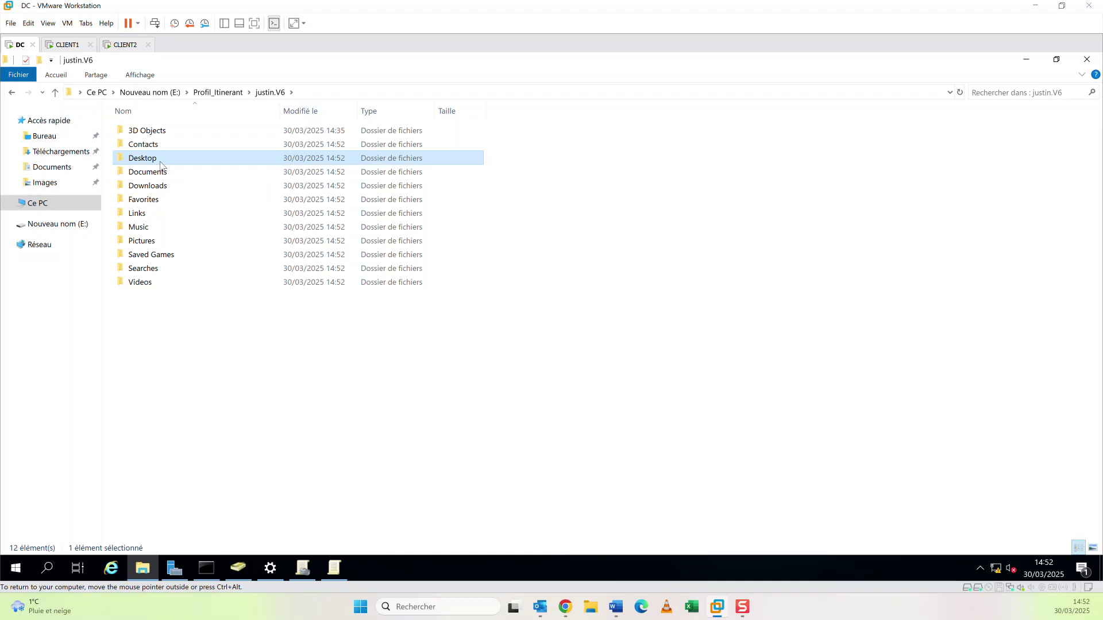
double_click(162, 166)
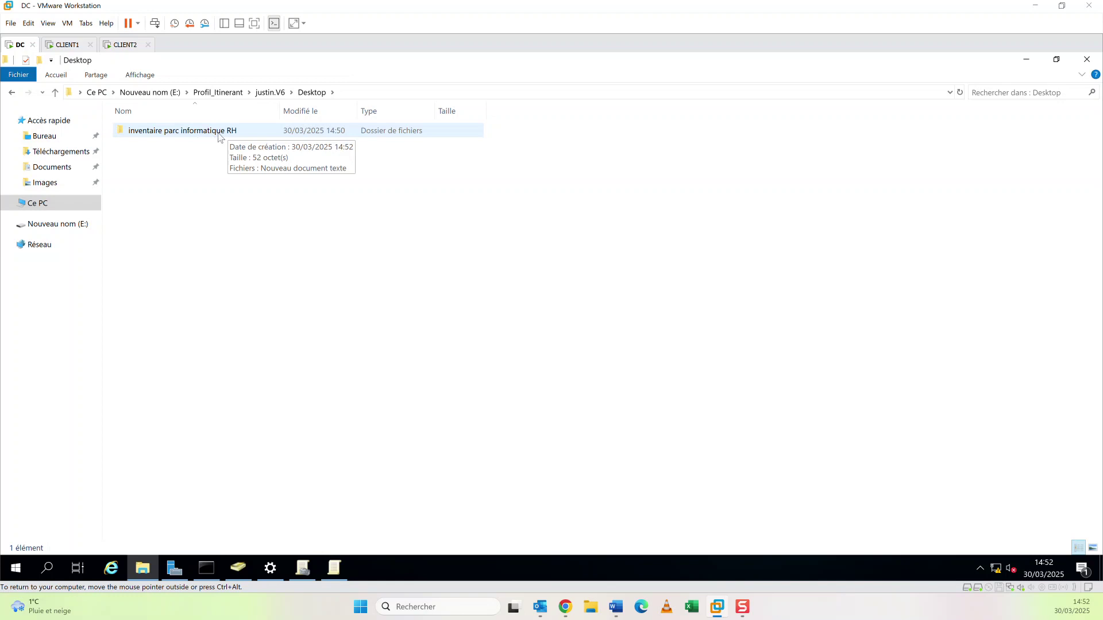
double_click(216, 132)
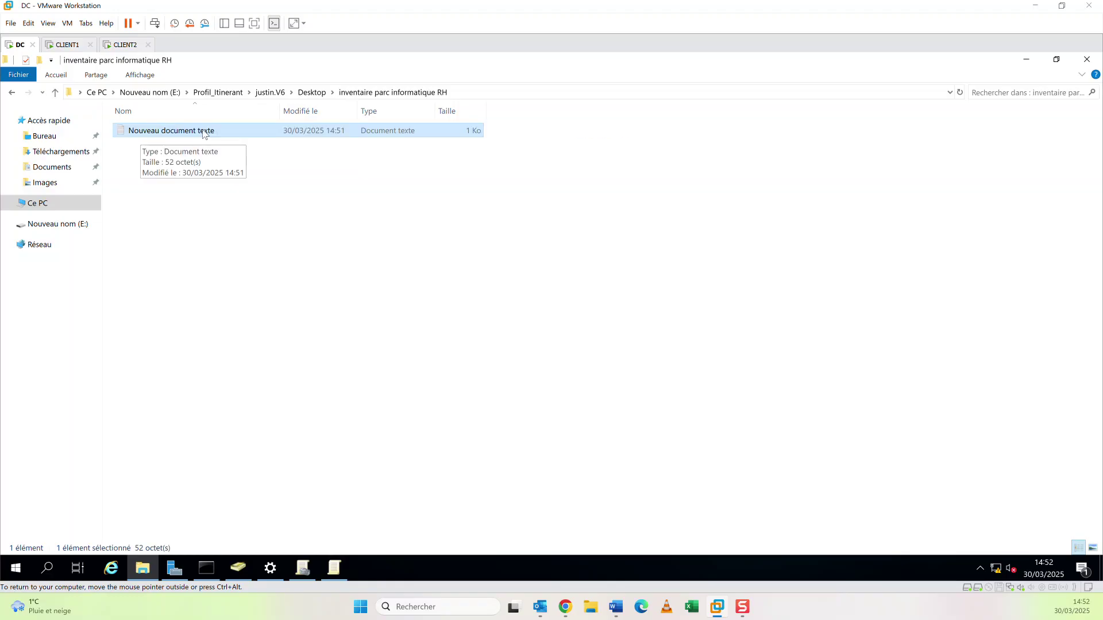
double_click(218, 130)
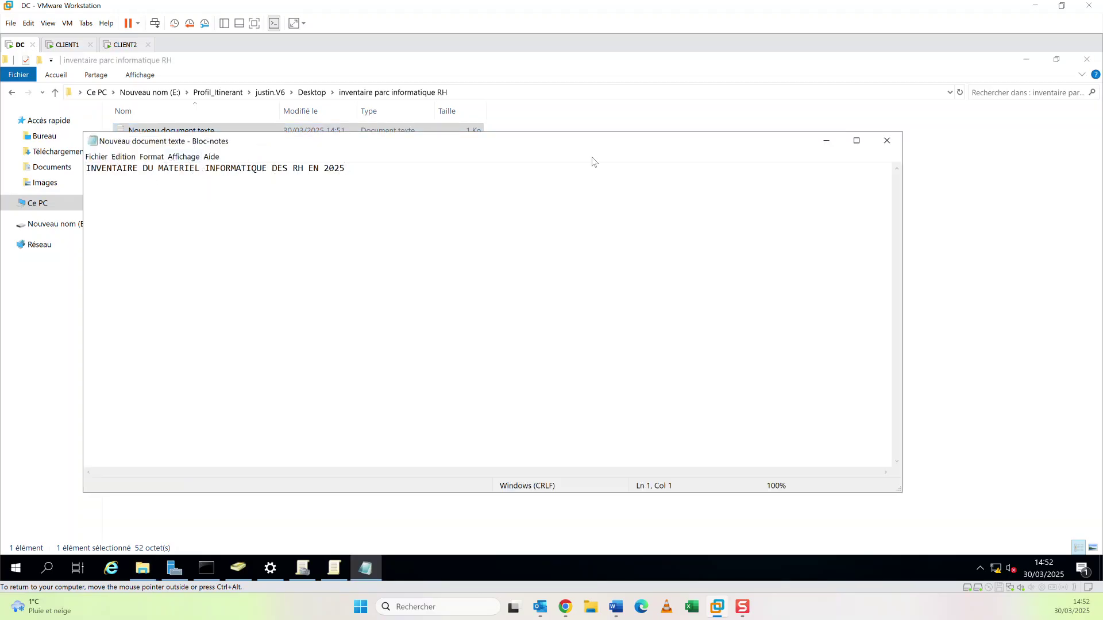
click(887, 140)
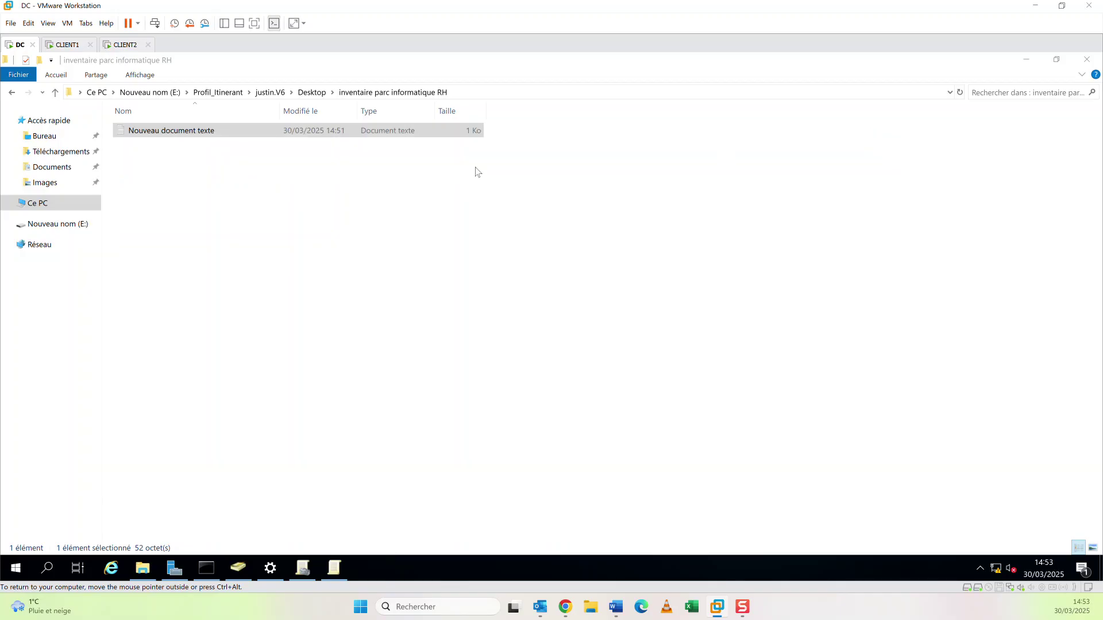
click(228, 182)
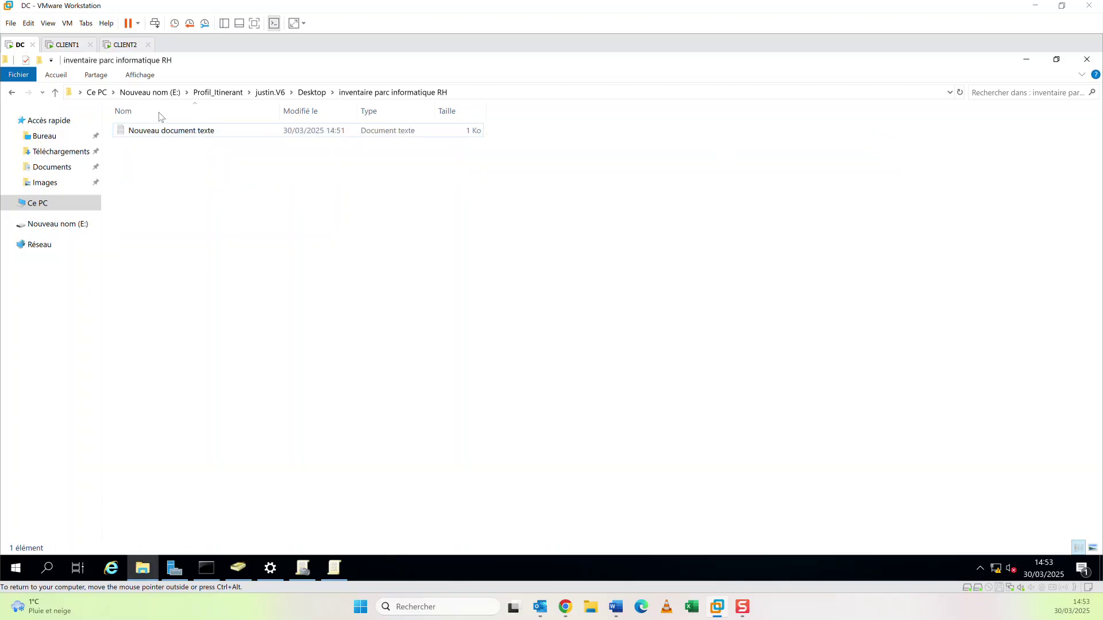
Check the sign-out progress on CLIENT1, and switch to CLIENT2 and minimize its Settings window.
click(63, 46)
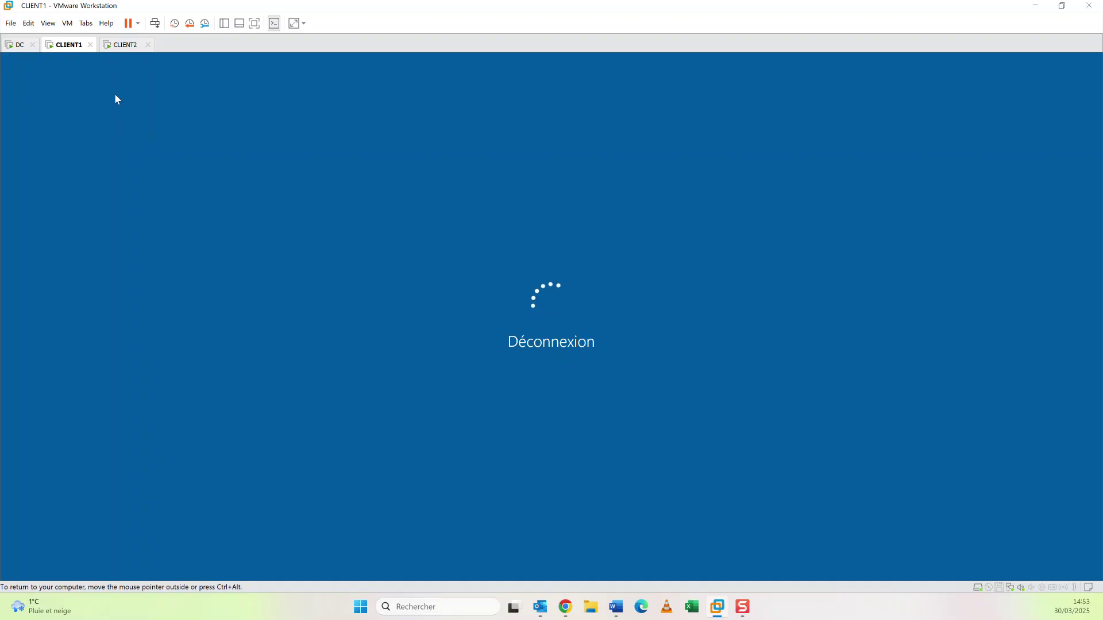
click(128, 48)
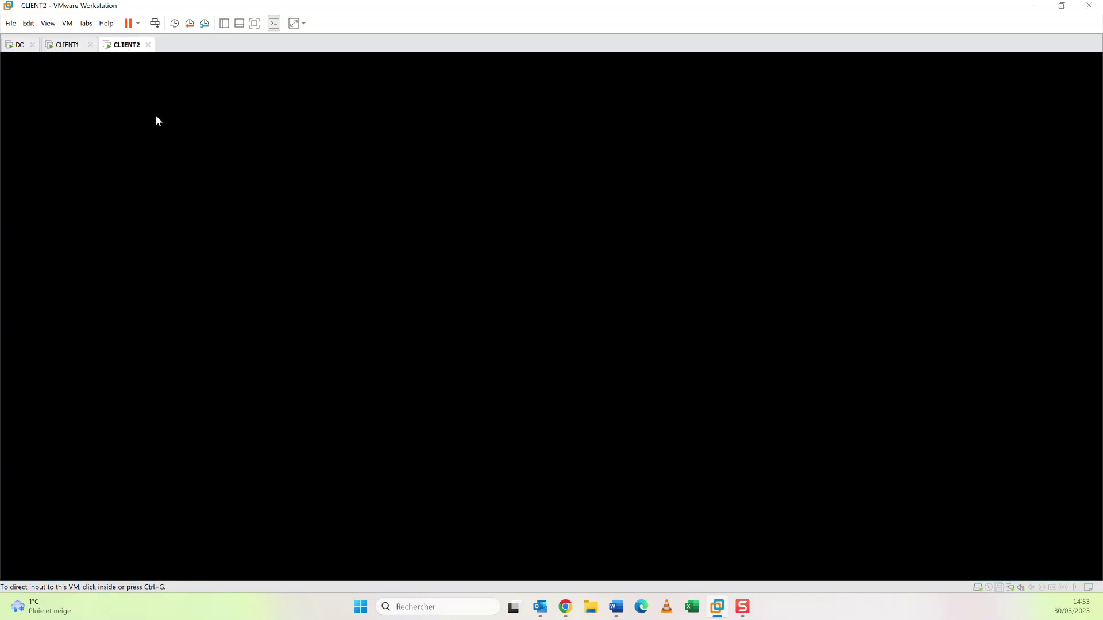
click(65, 46)
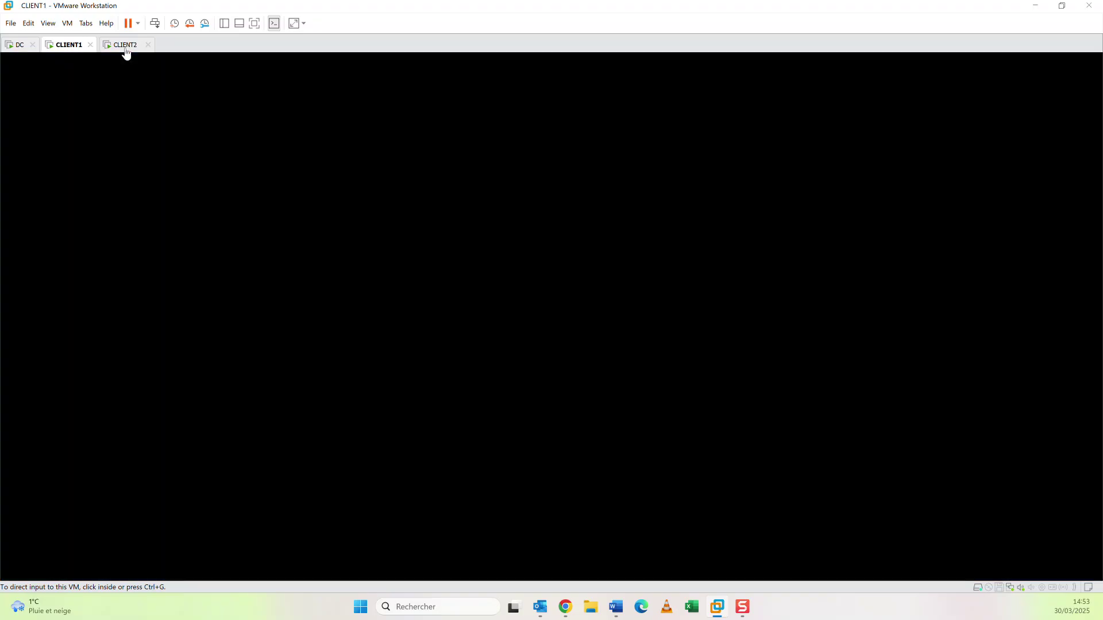
click(127, 53)
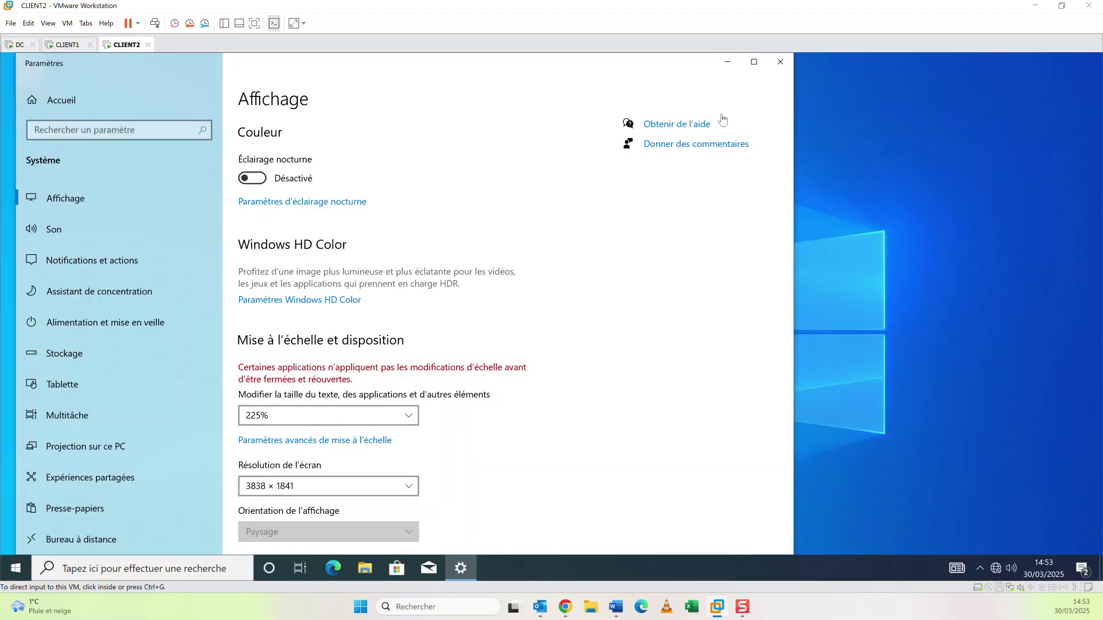
click(727, 62)
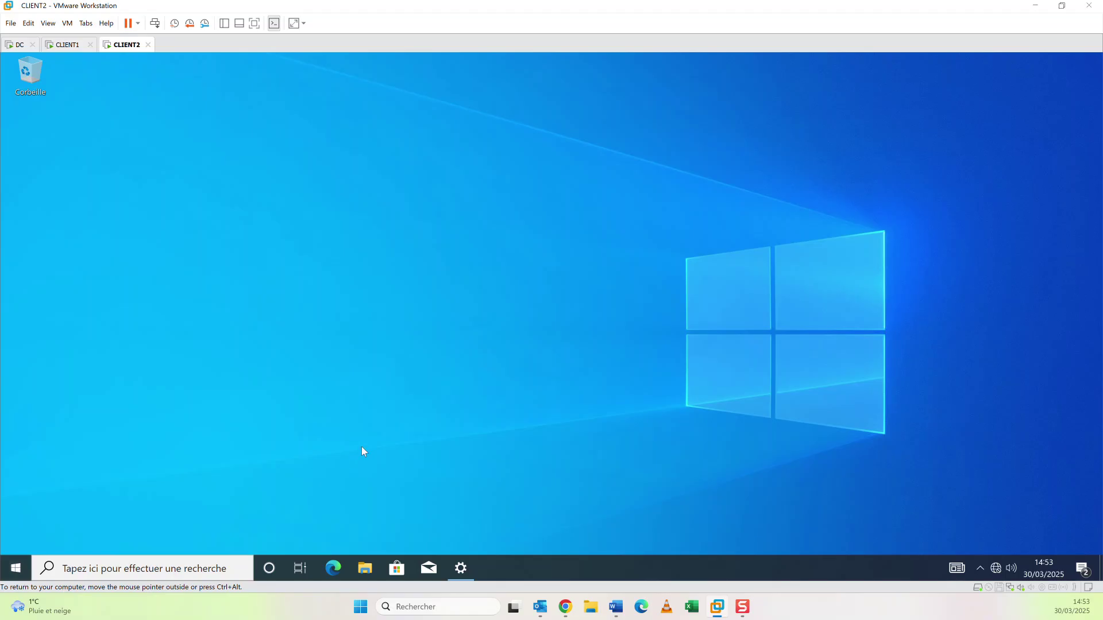
Open a command prompt on CLIENT2 and force a policy update with gpupdate /force.
key(super+r)
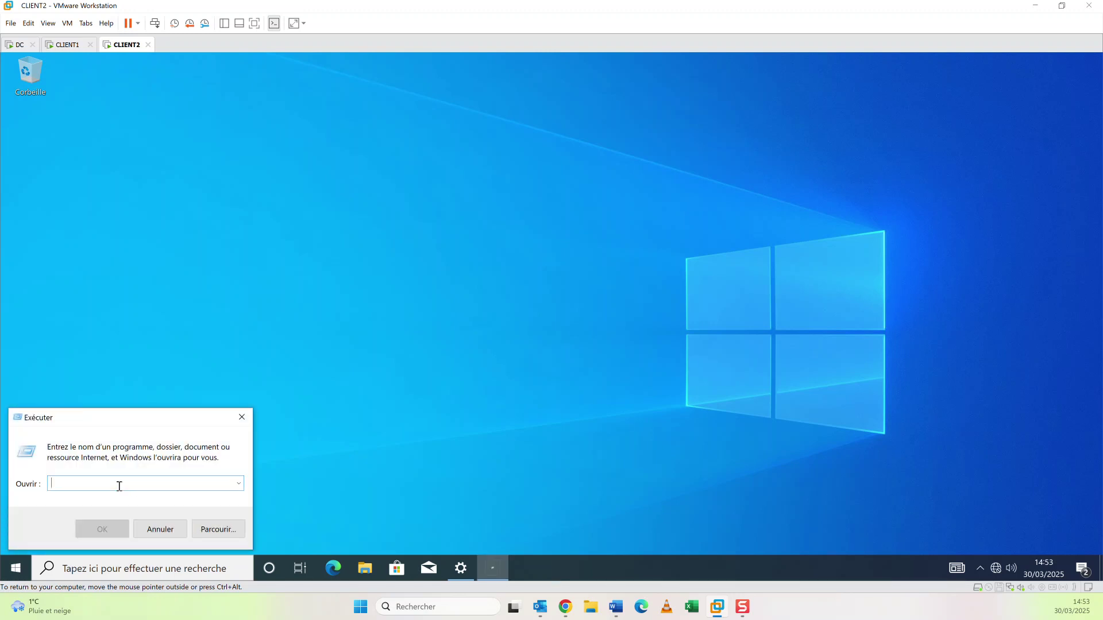
text(cmd)
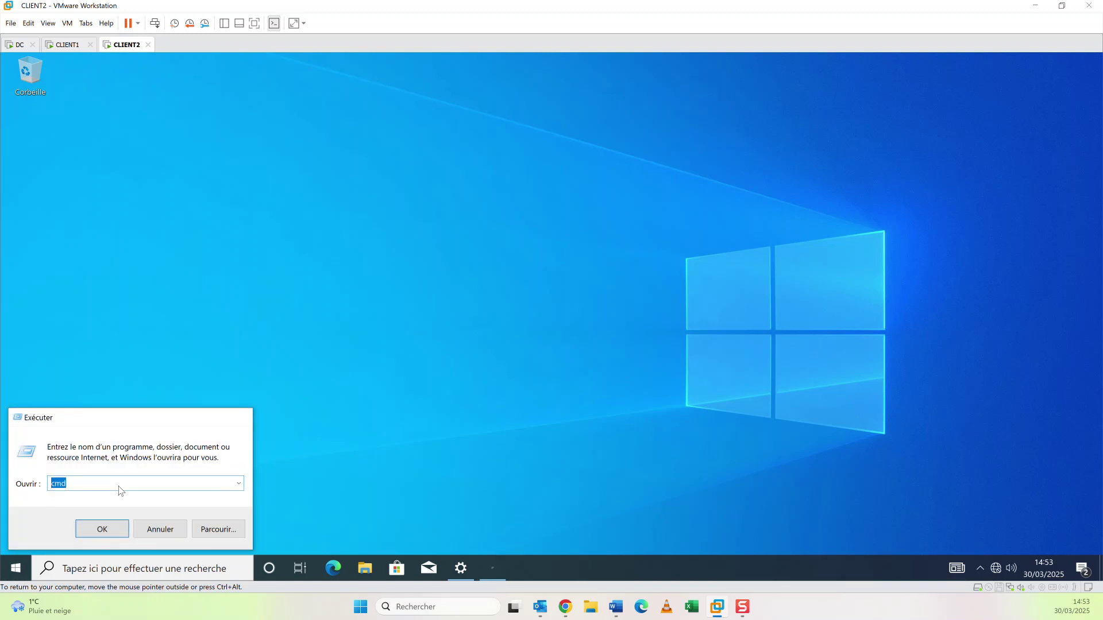
key(Return)
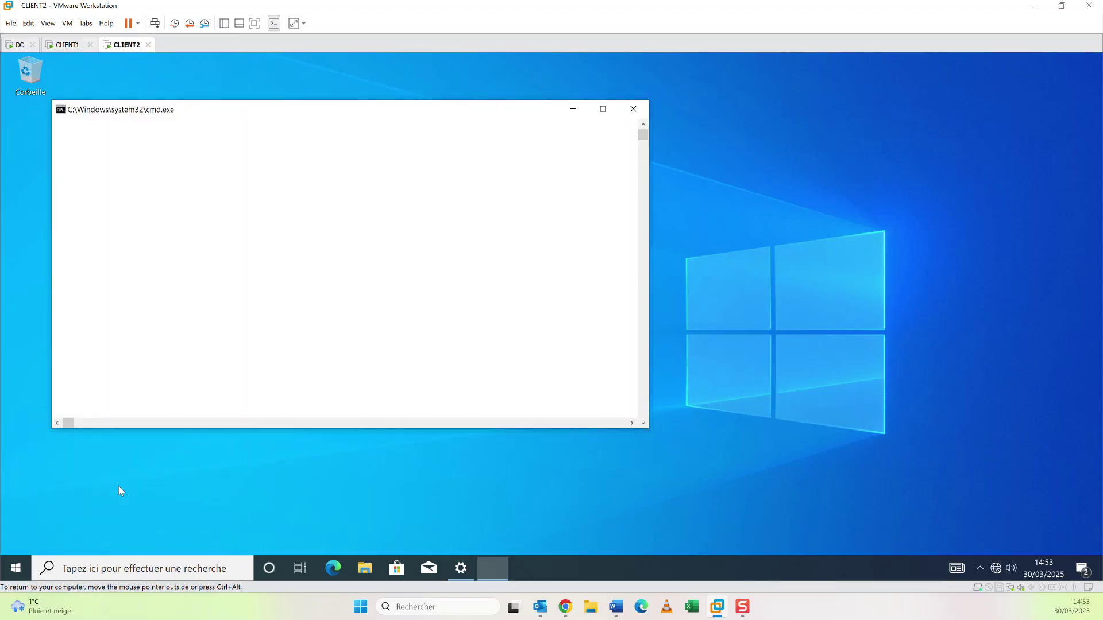
text(g)
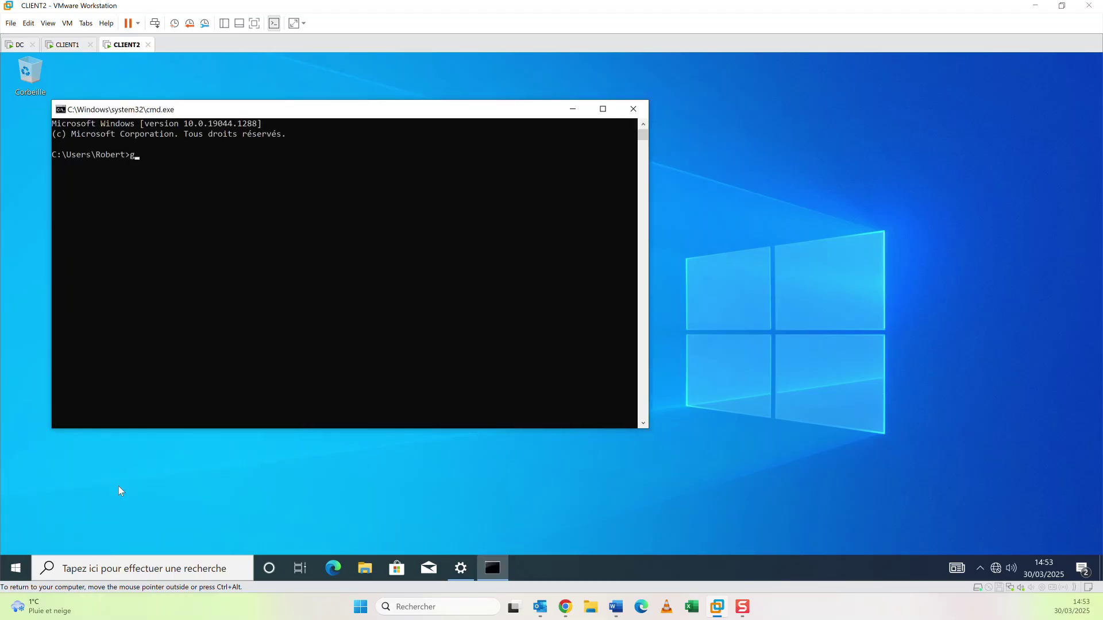
text(pupdate /force)
key(BackSpace)
key(BackSpace)
key(BackSpace)
text(rce)
key(Return)
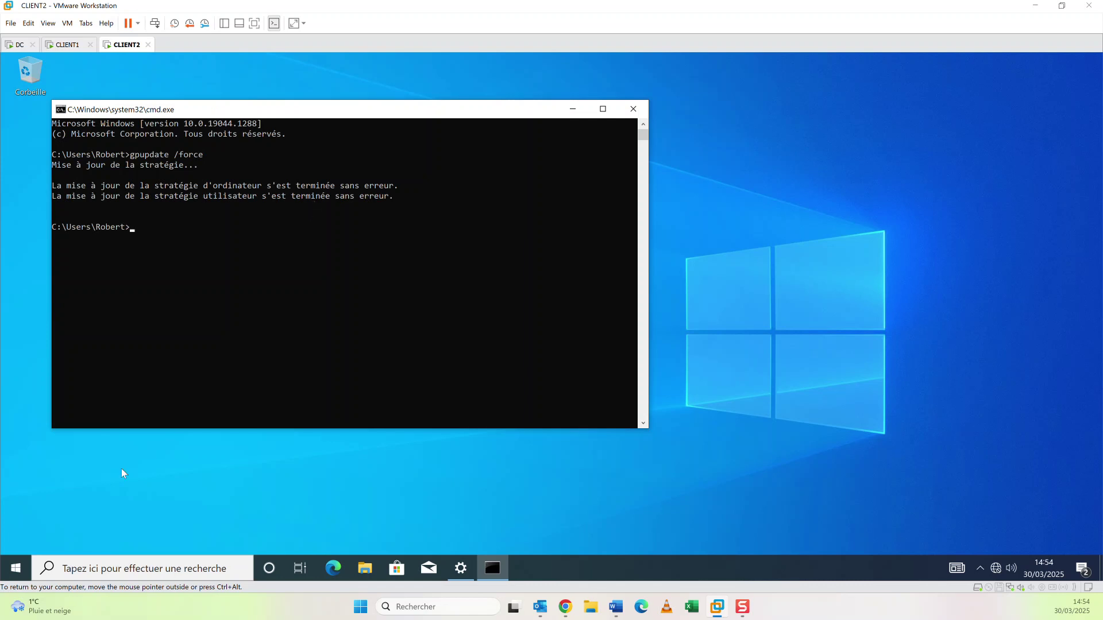
Sign the current user out of Windows on CLIENT2.
click(21, 568)
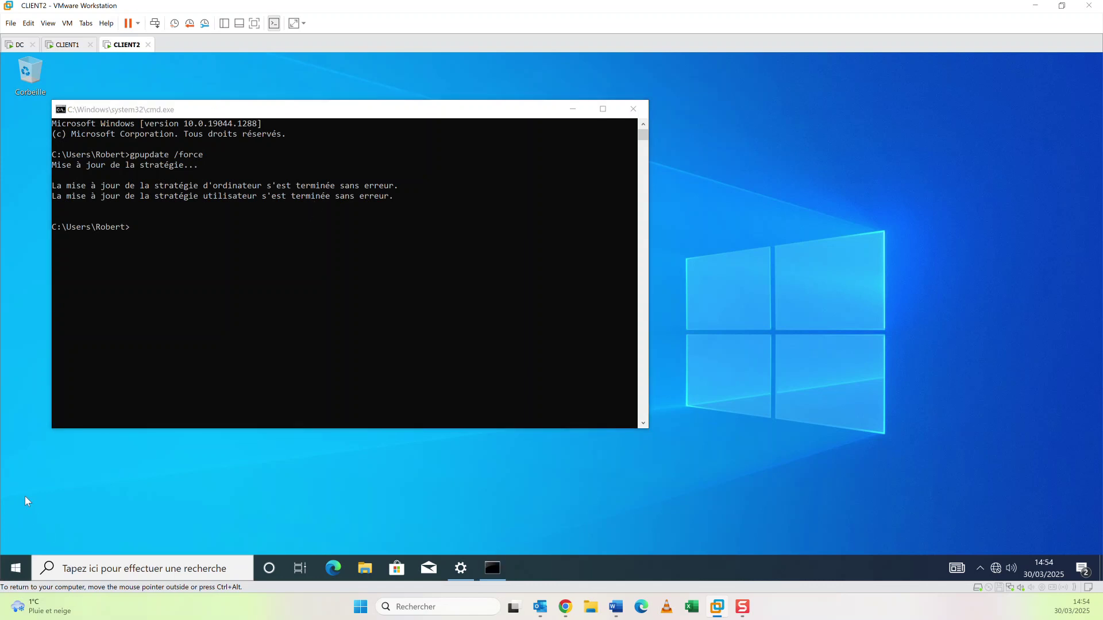
click(16, 568)
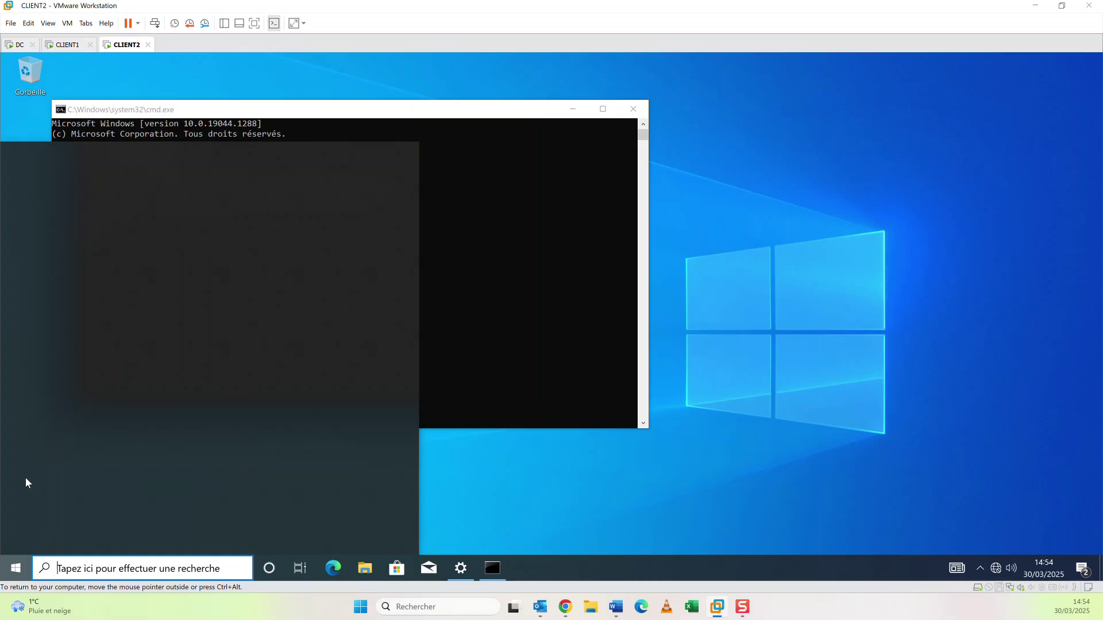
mouse_move(21, 421)
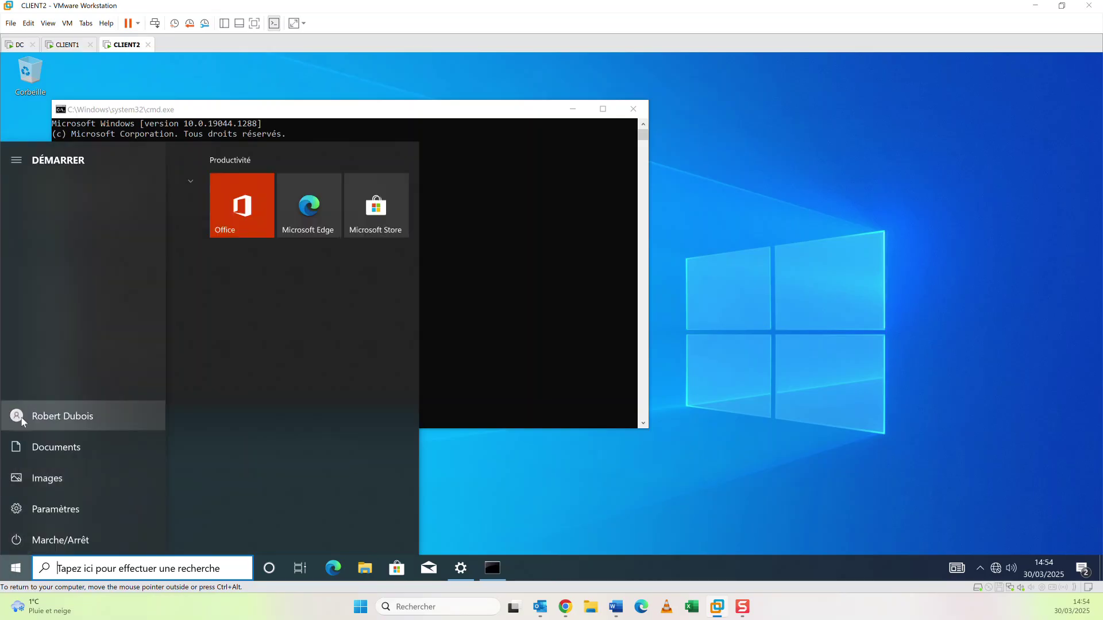
click(21, 422)
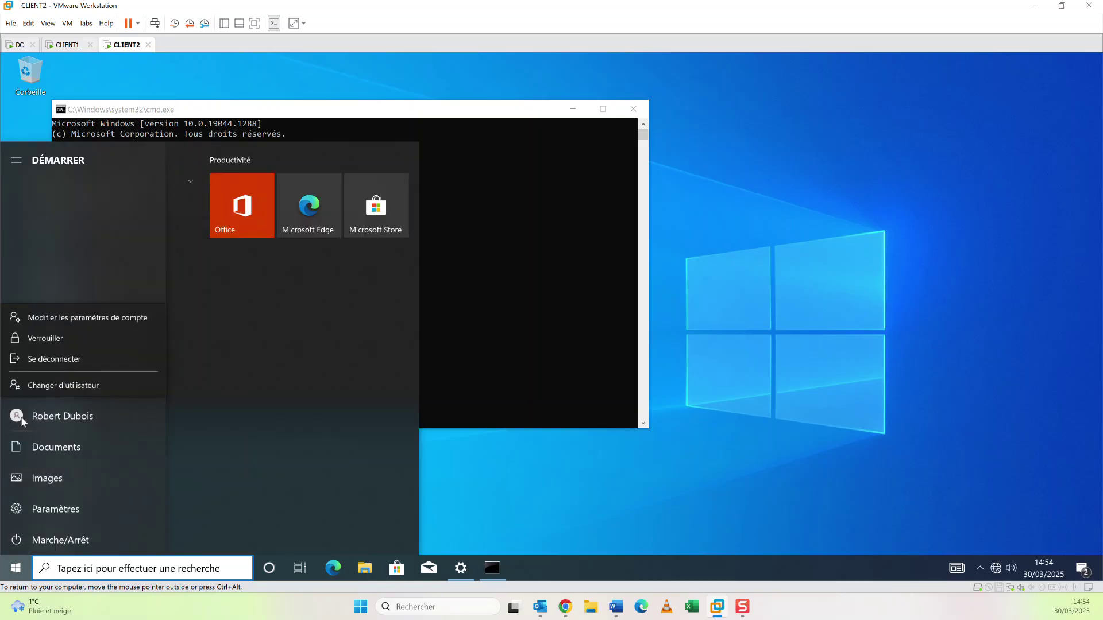
click(67, 357)
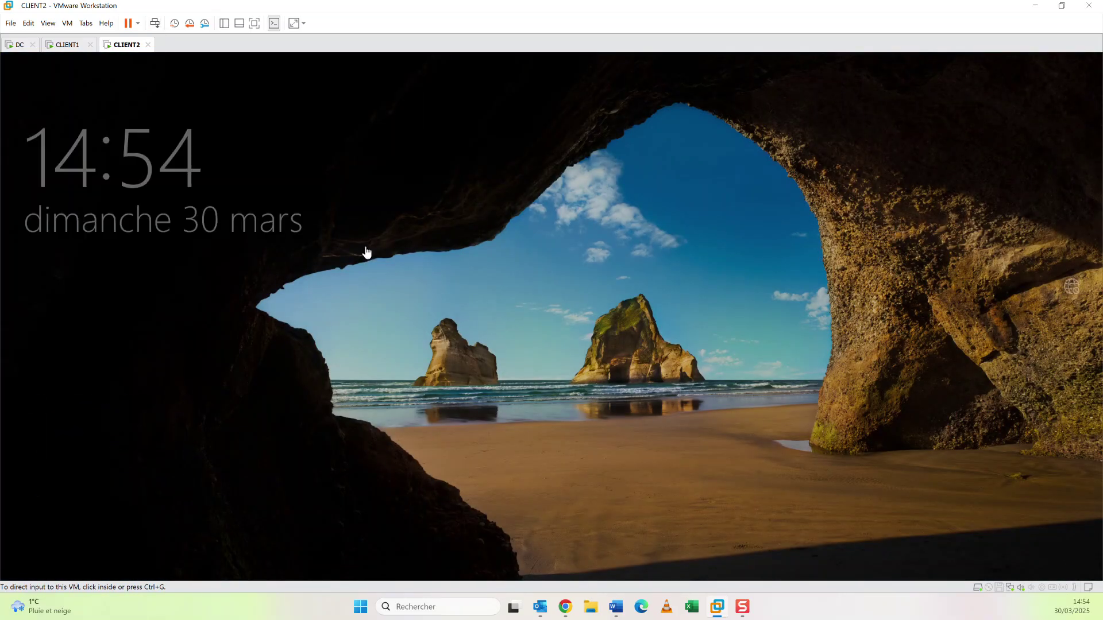
Sign in to CLIENT2 as another user, entering the Marketing roaming-profile user's account name and password.
click(364, 251)
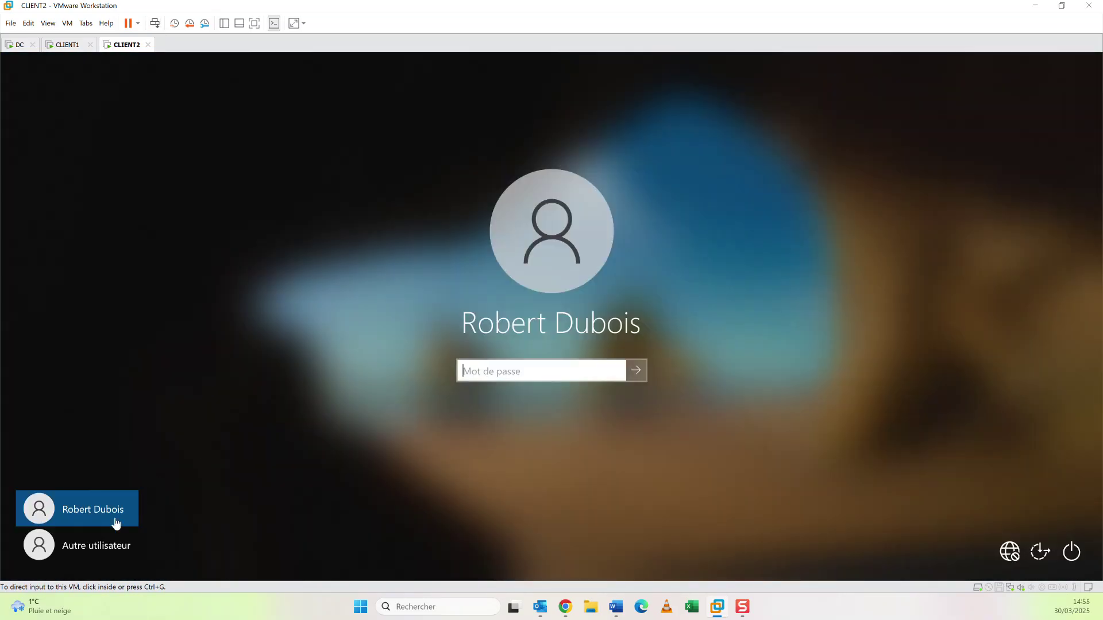
click(110, 537)
click(105, 547)
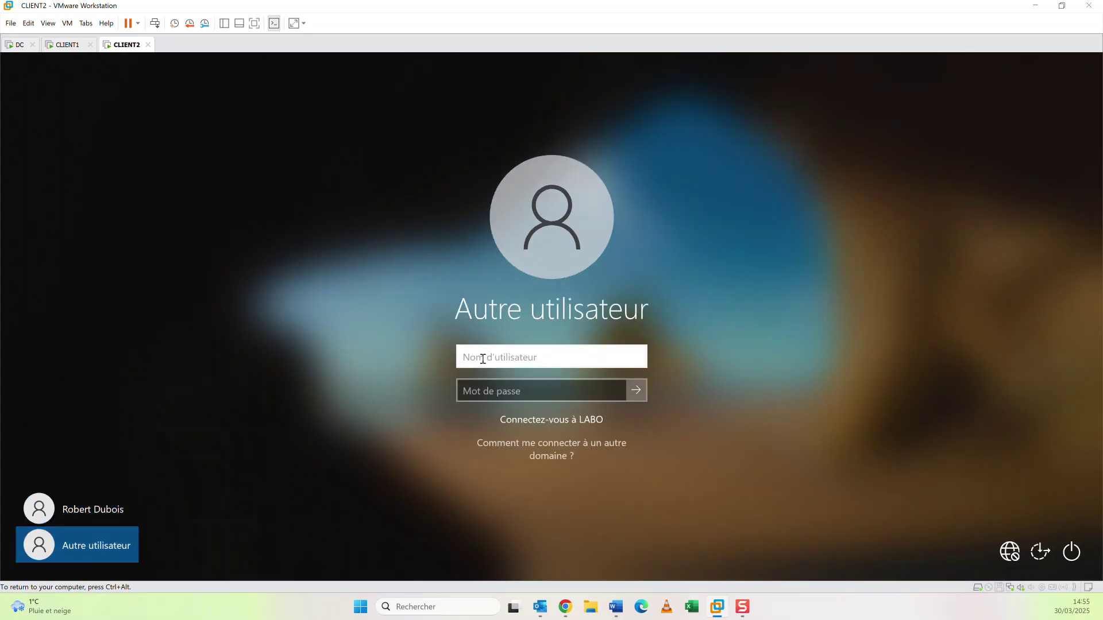
text(Justin)
key(Tab)
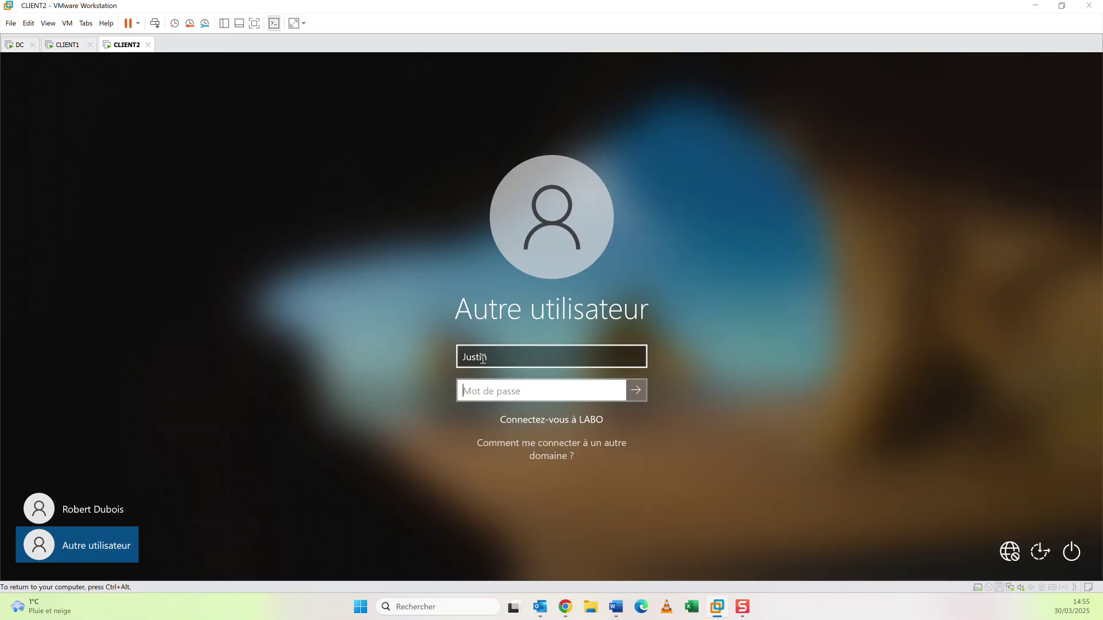
text(P)
key(Return)
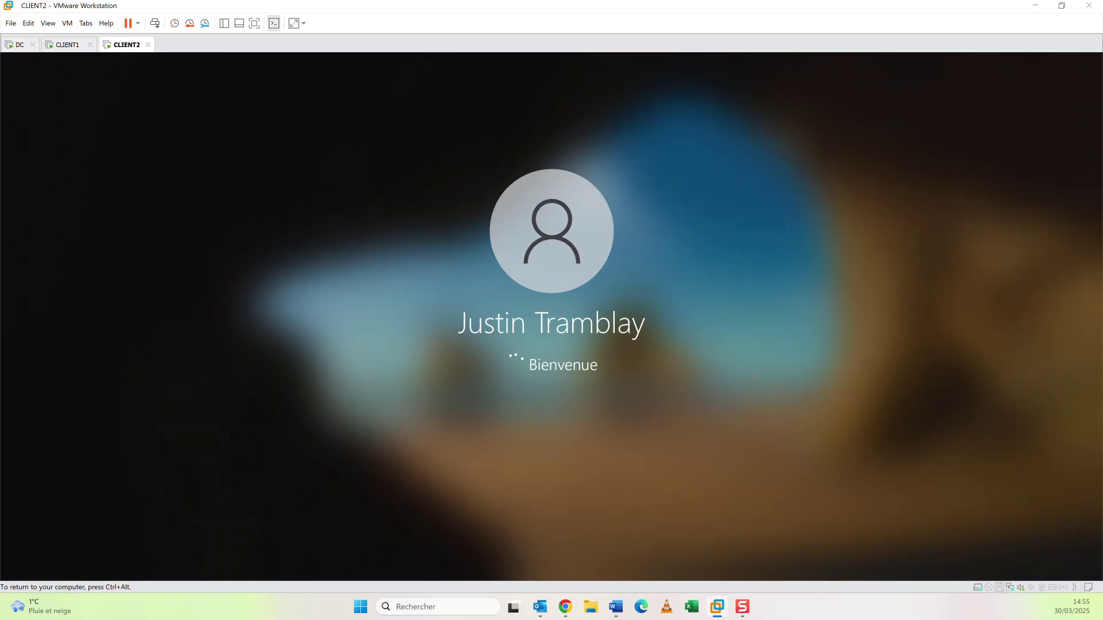
Check the CLIENT1 and DC machines while the sign-in loads, and return to CLIENT2.
key(ctrl+alt)
click(250, 340)
key(ctrl+alt)
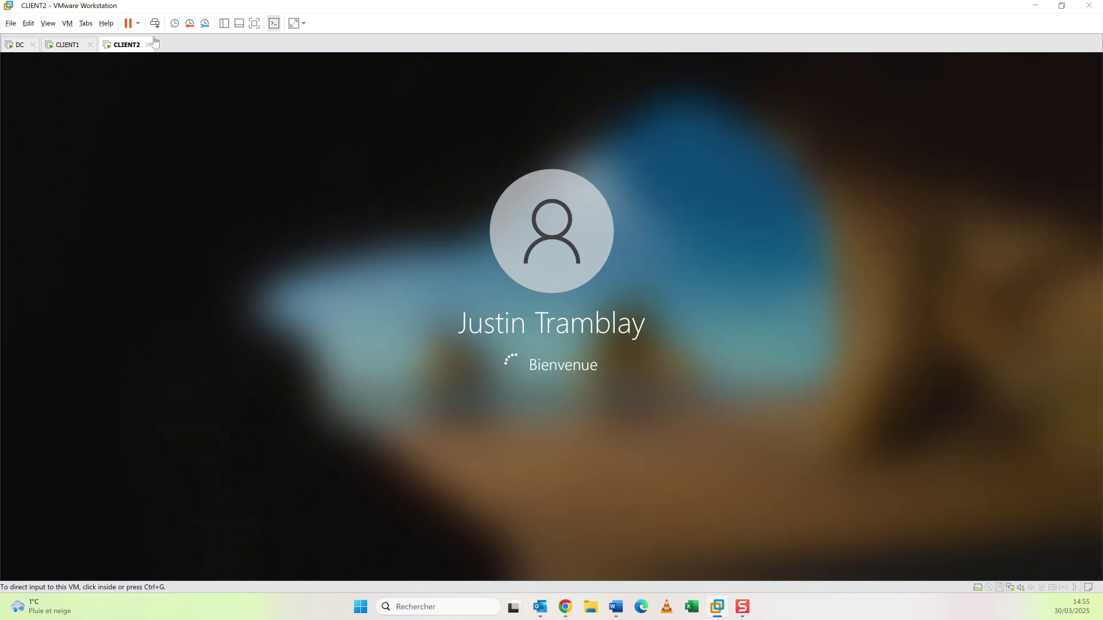
click(73, 48)
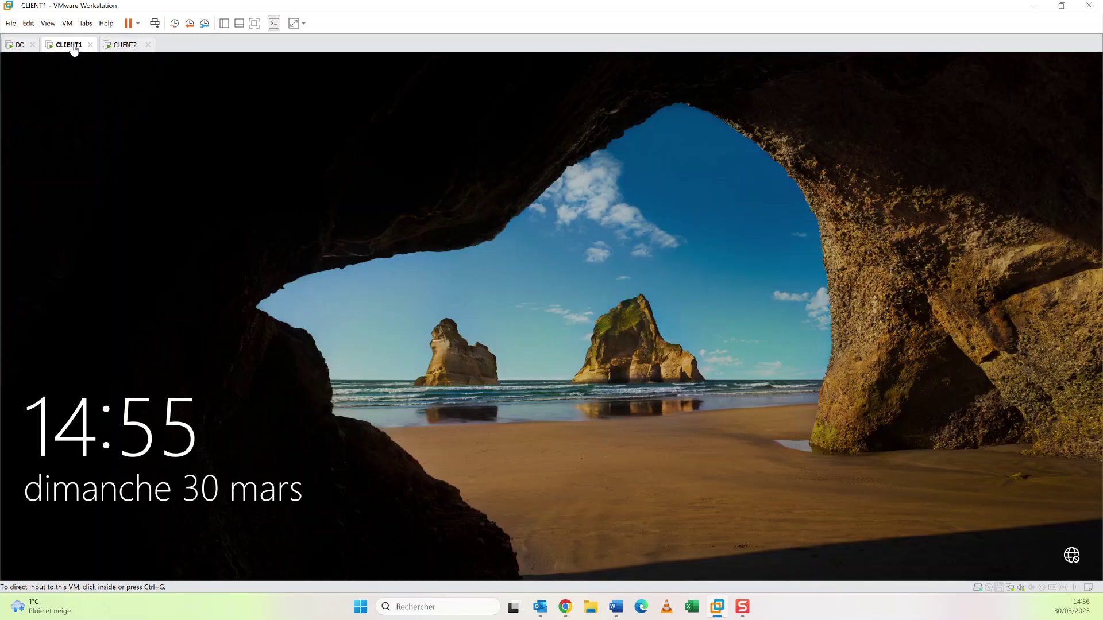
click(18, 48)
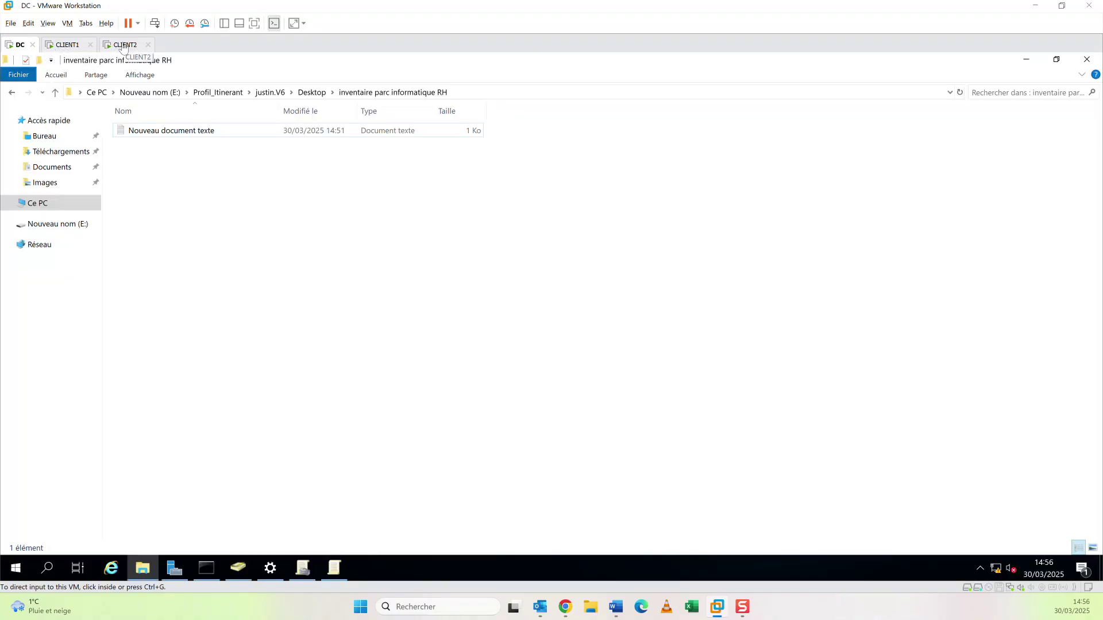
click(123, 46)
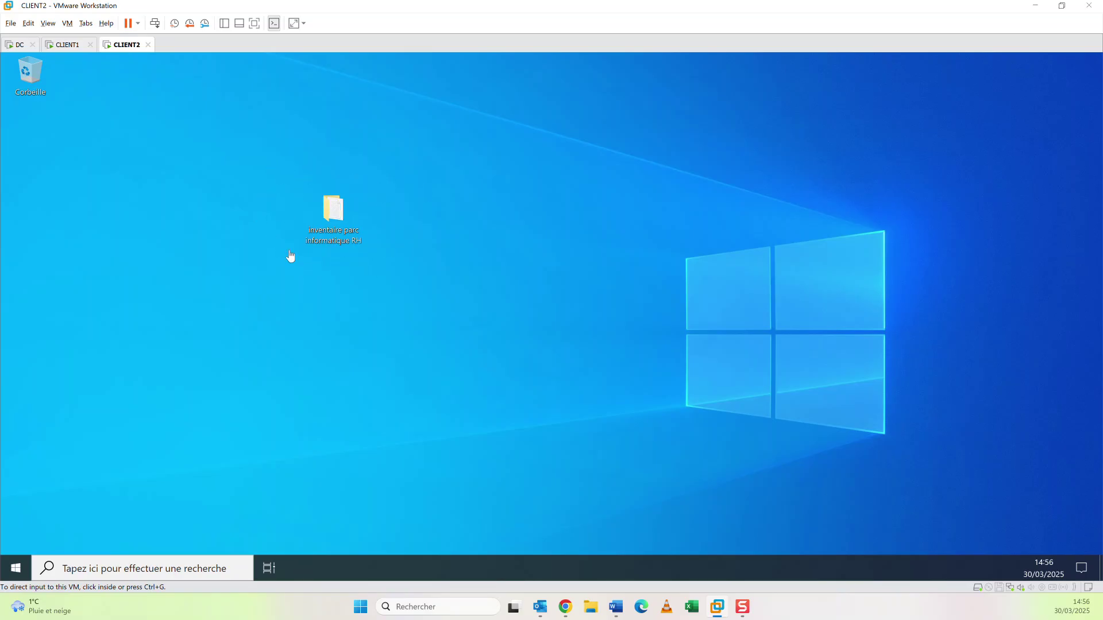
Open the inventaire parc informatique RH folder on CLIENT2's desktop and check the contents of its text document.
click(328, 260)
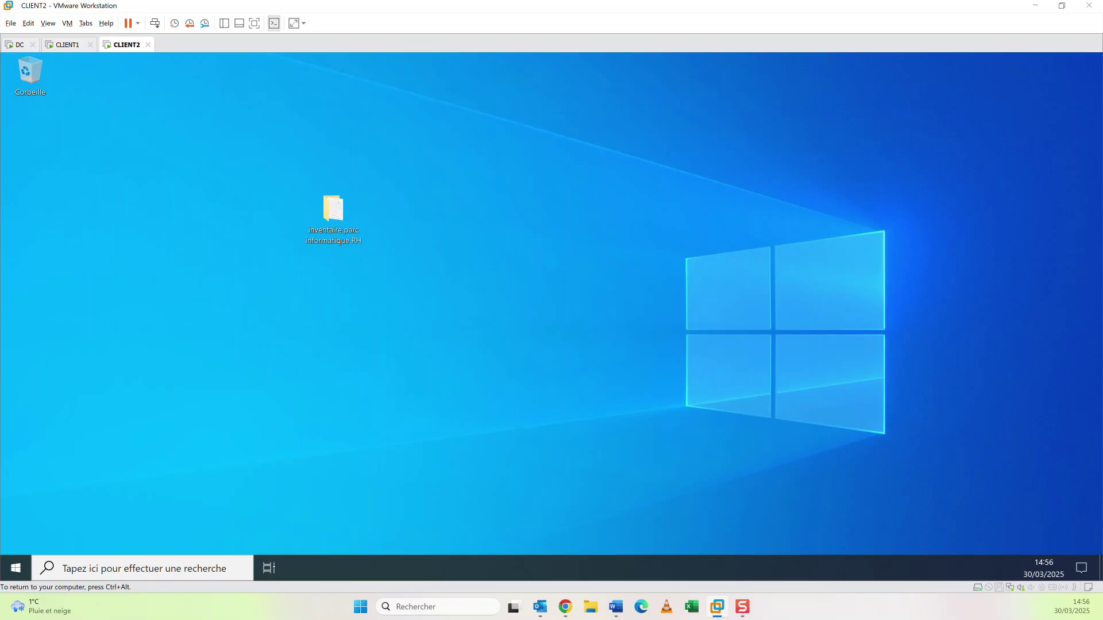
double_click(335, 208)
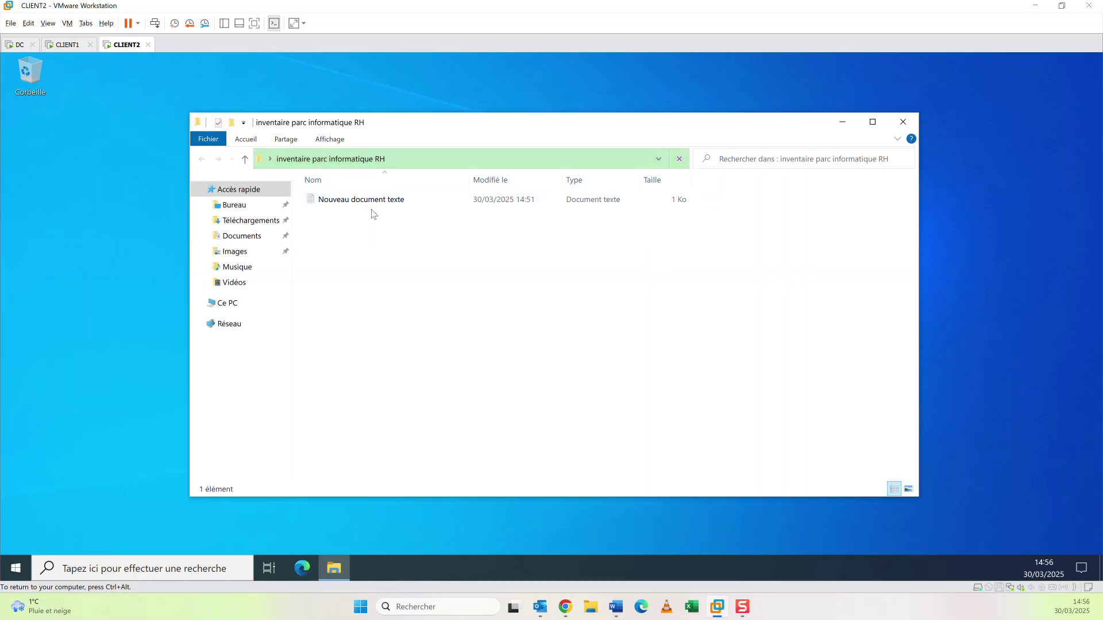
click(372, 199)
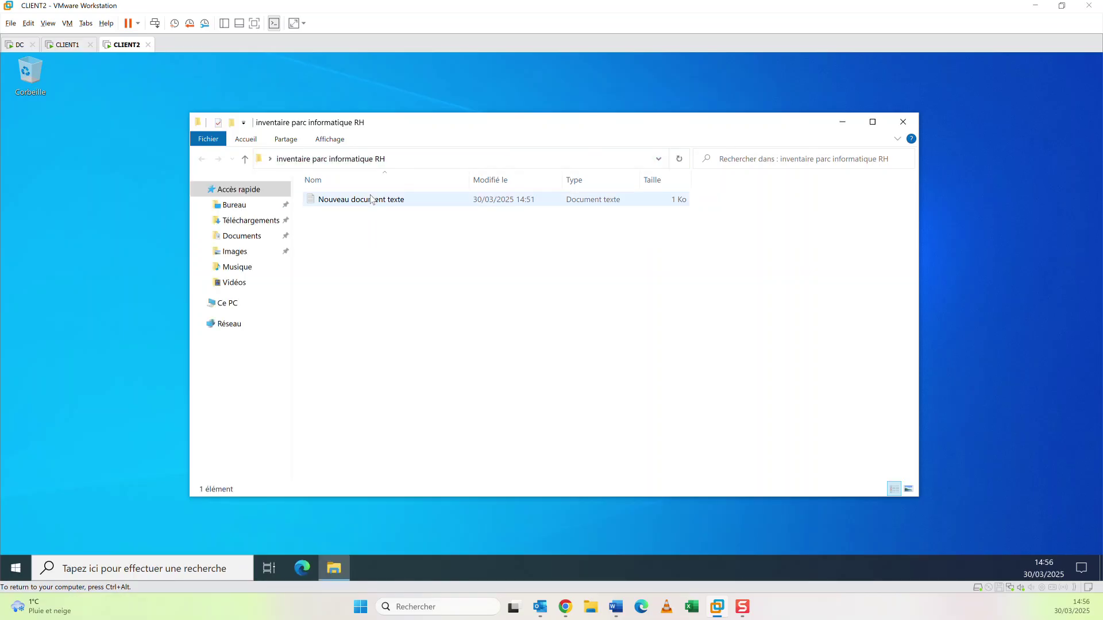
double_click(371, 199)
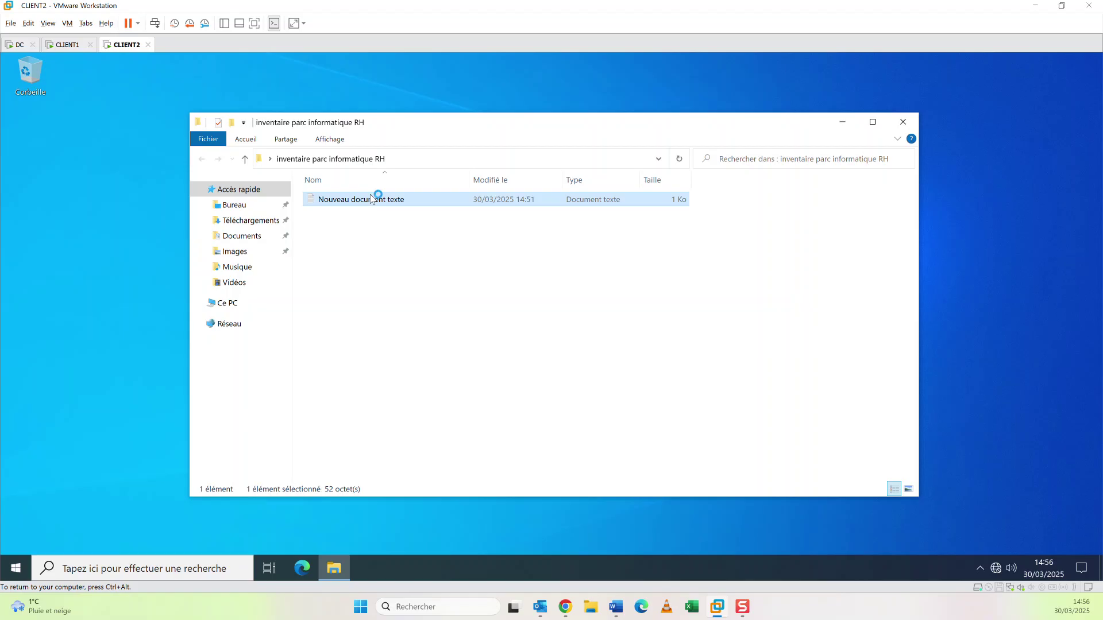
click(371, 199)
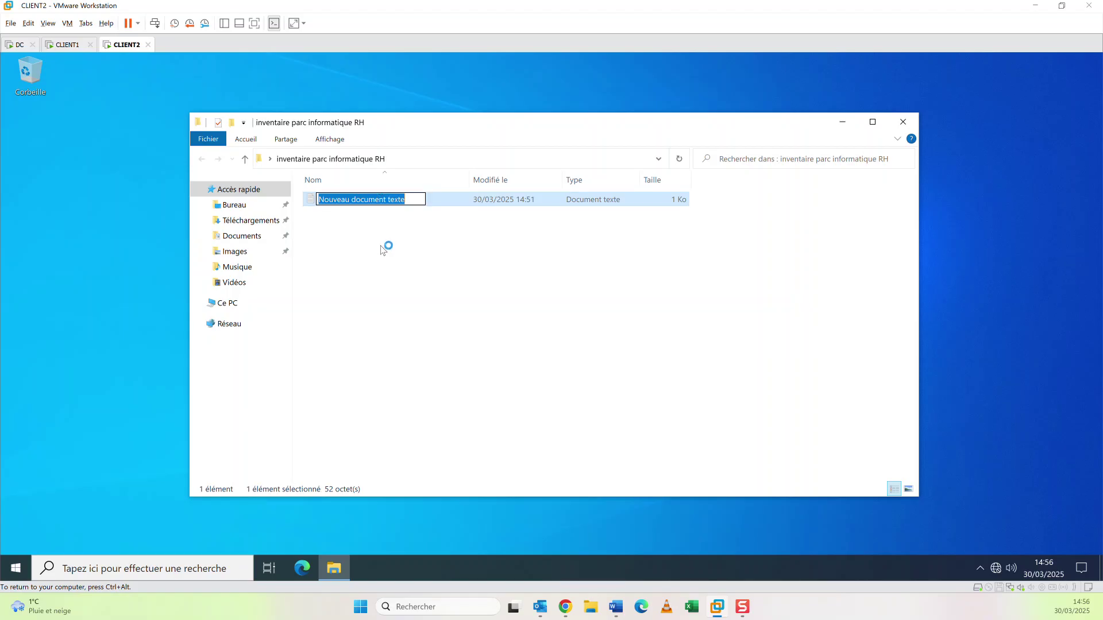
click(382, 229)
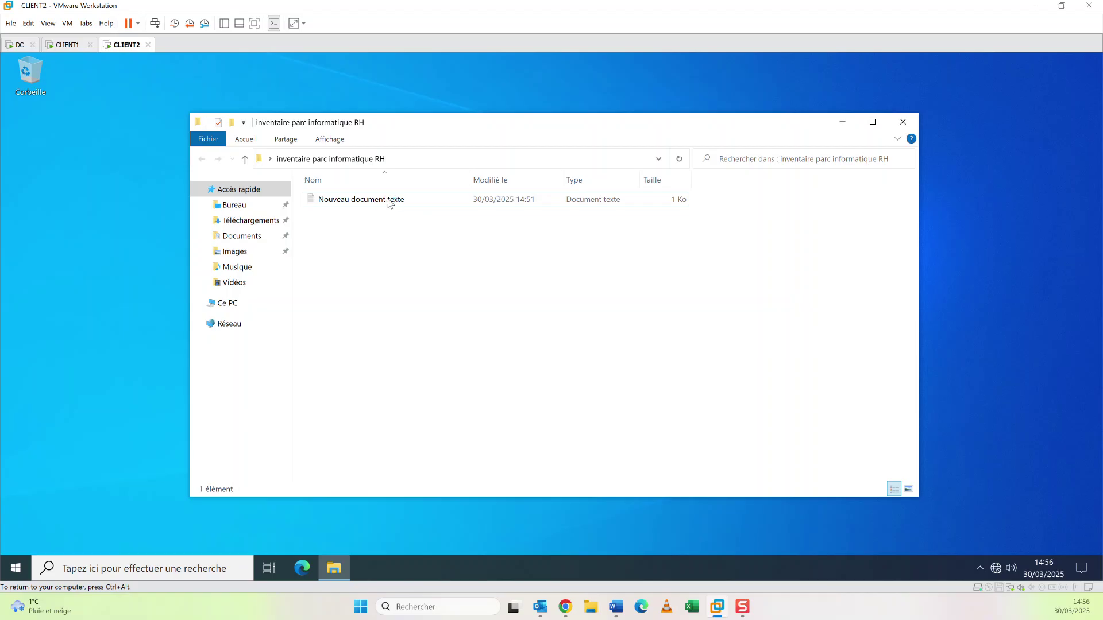
double_click(388, 201)
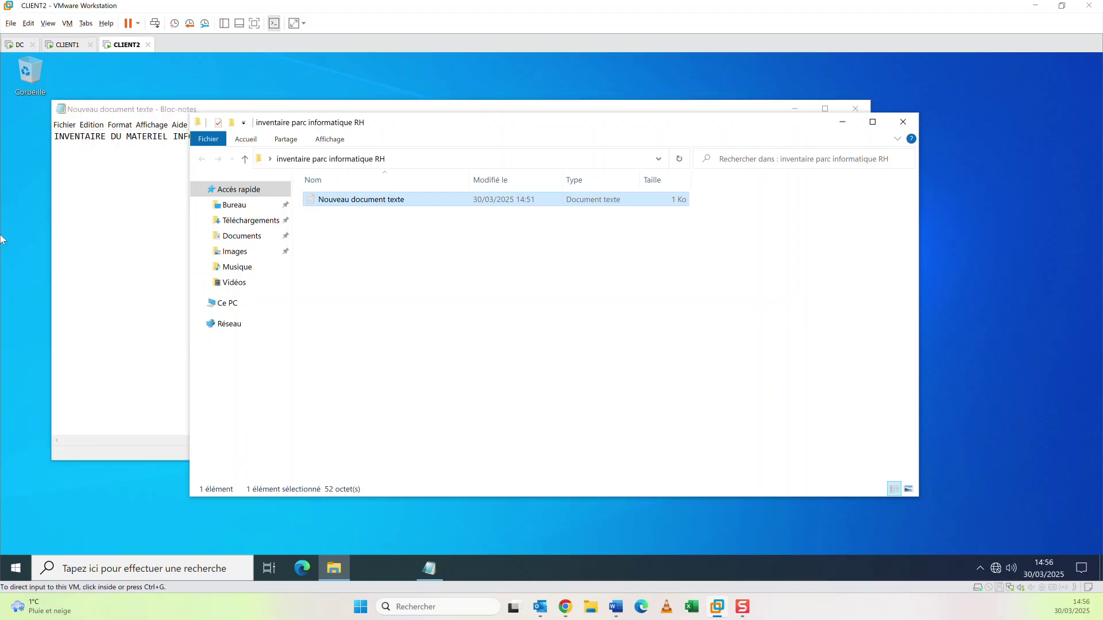
click(129, 235)
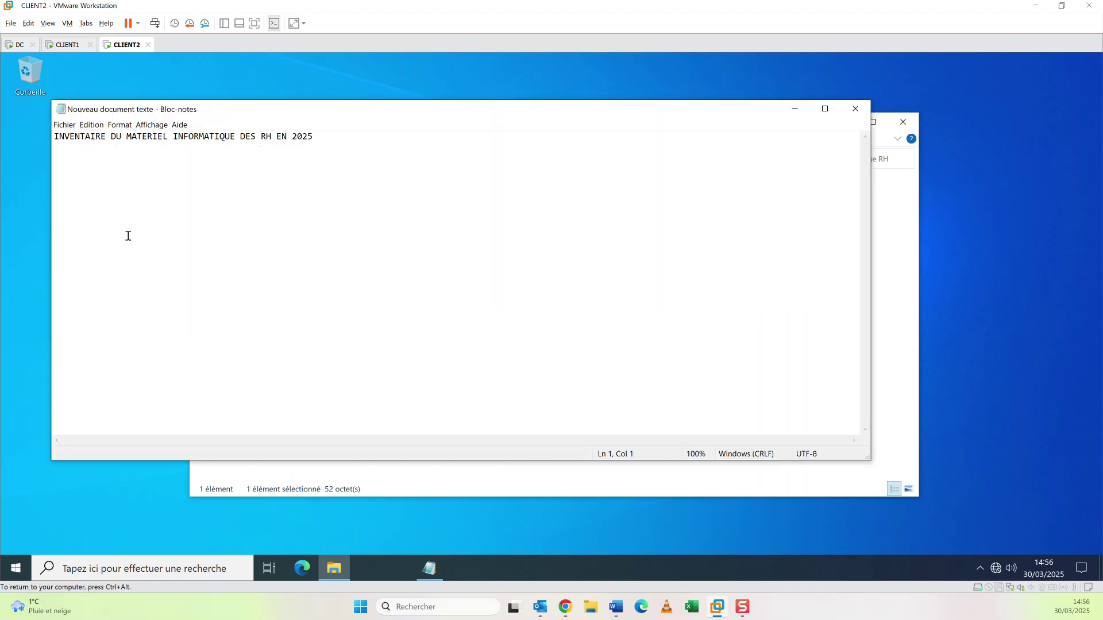
click(164, 229)
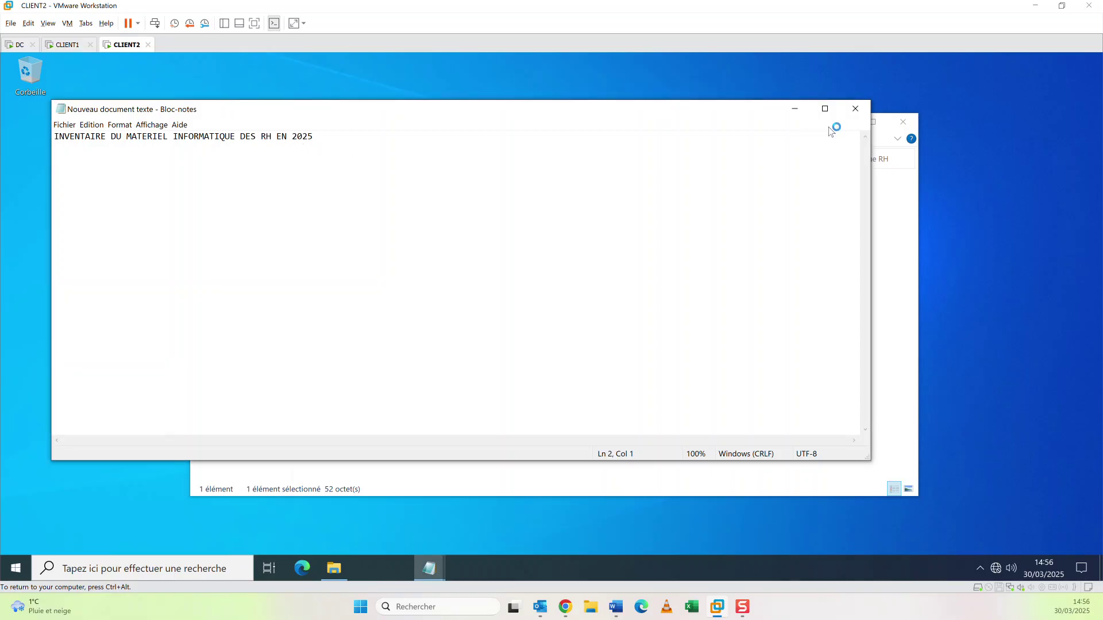
click(855, 108)
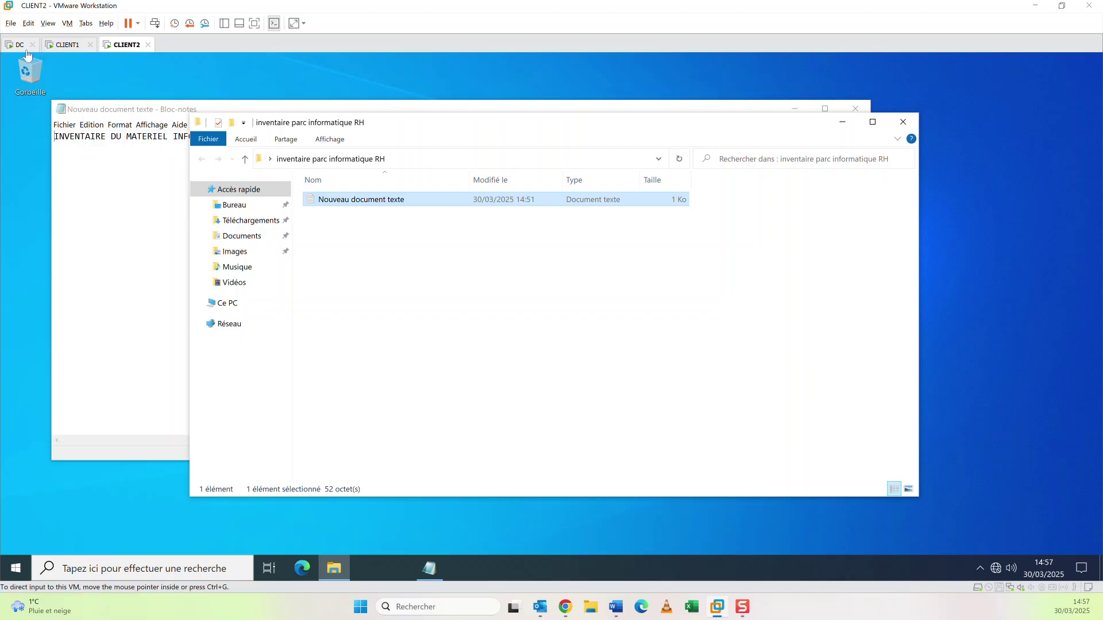
On the DC, inspect the profile path settings of the roaming-profile user in the Marketing OU, and close Active Directory Users and Computers.
click(19, 46)
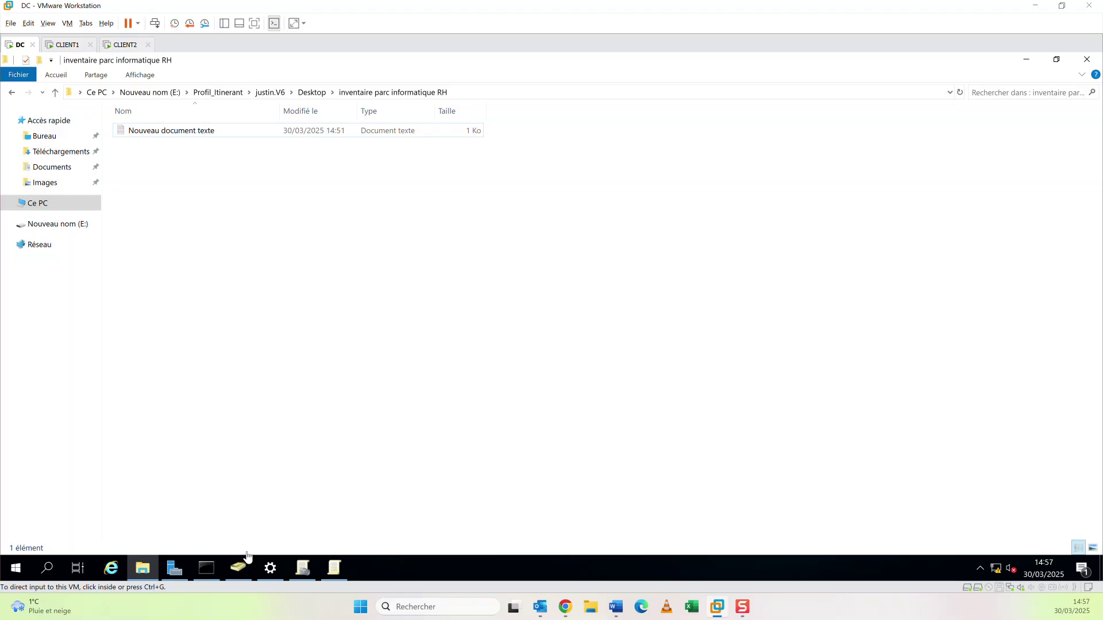
mouse_move(245, 562)
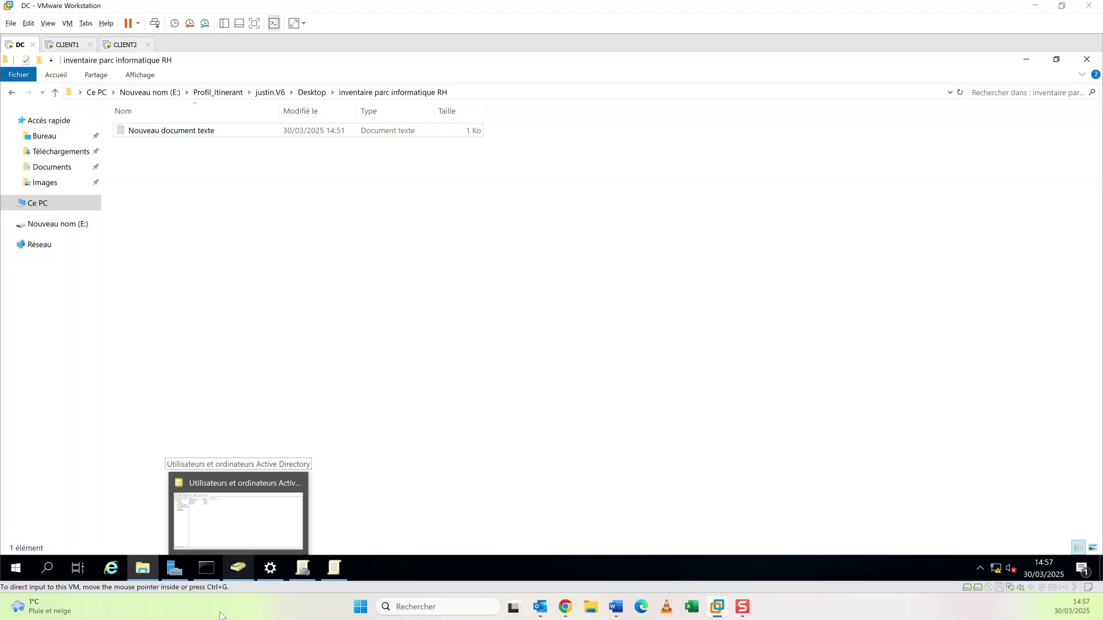
click(237, 572)
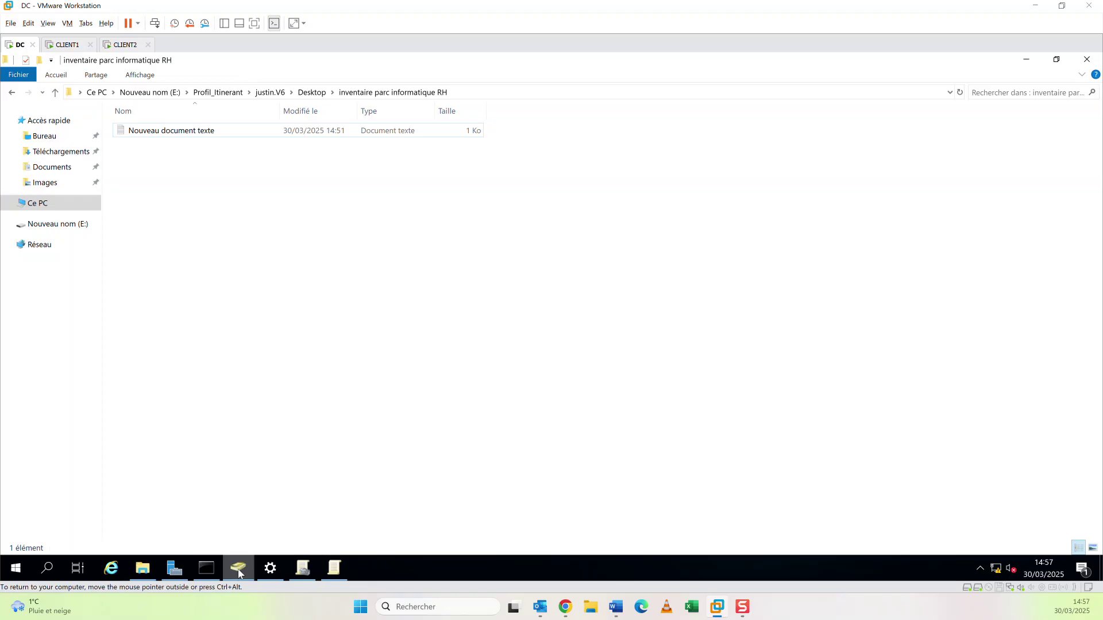
drag(129, 61, 493, 243)
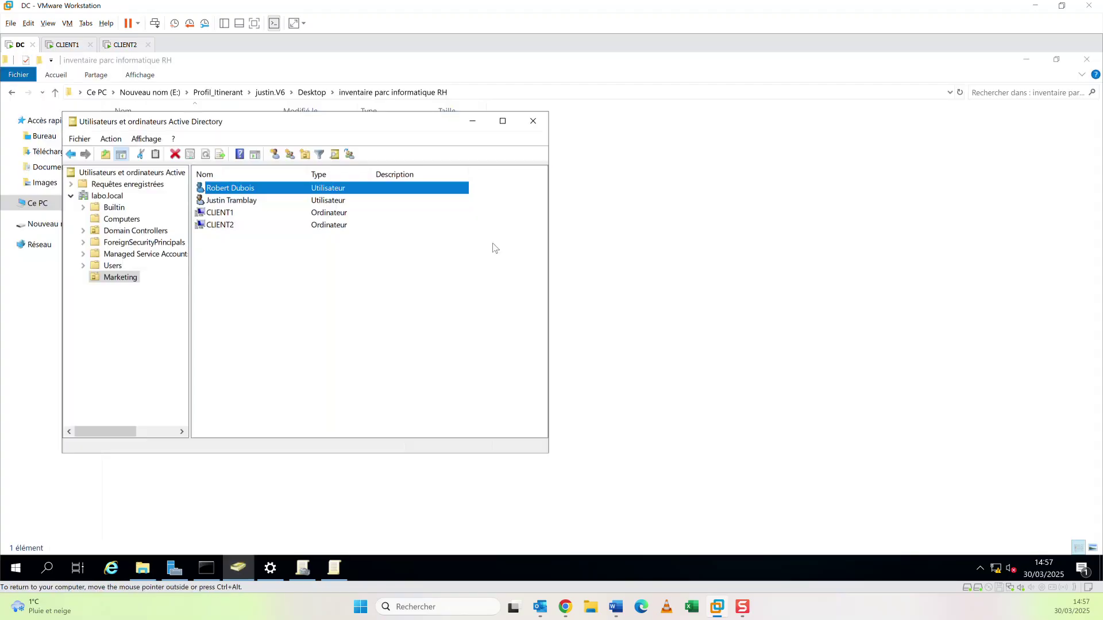
double_click(242, 201)
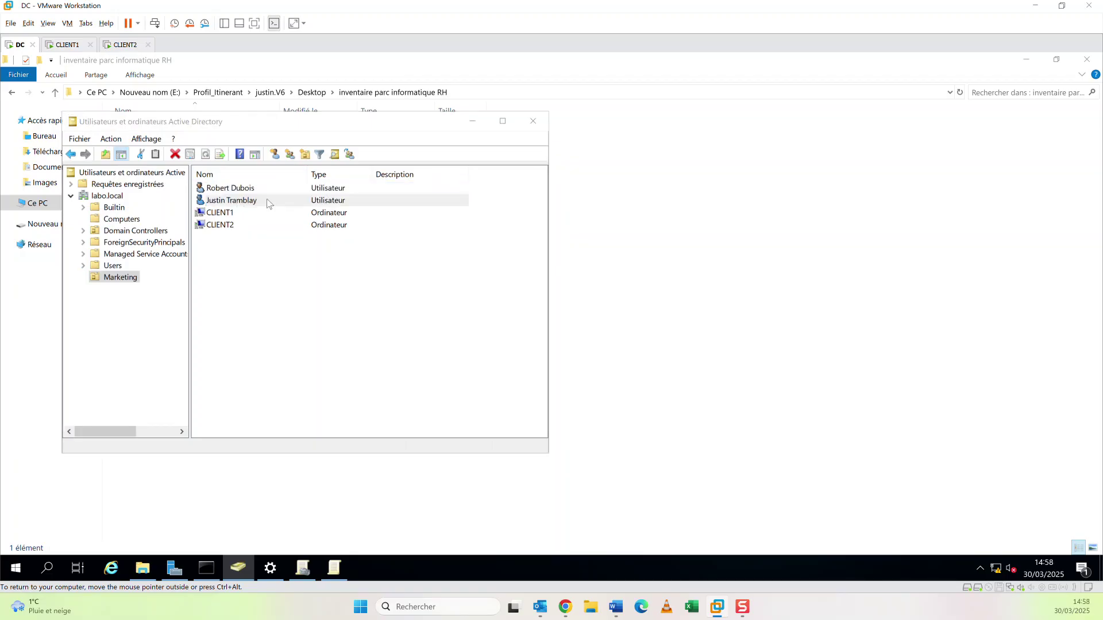
click(268, 202)
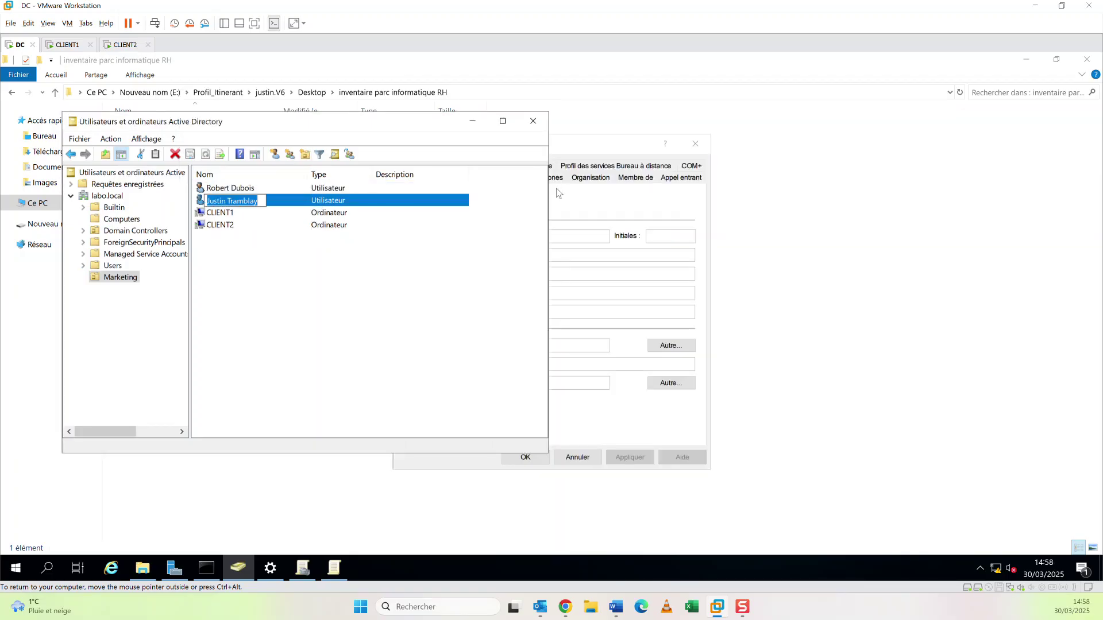
click(574, 178)
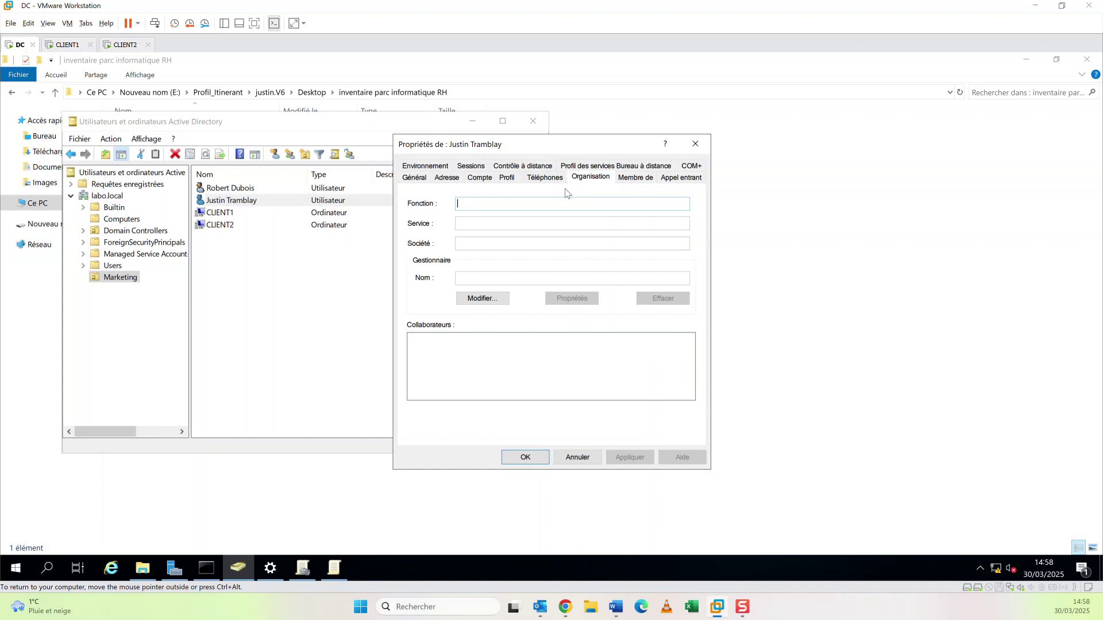
click(513, 179)
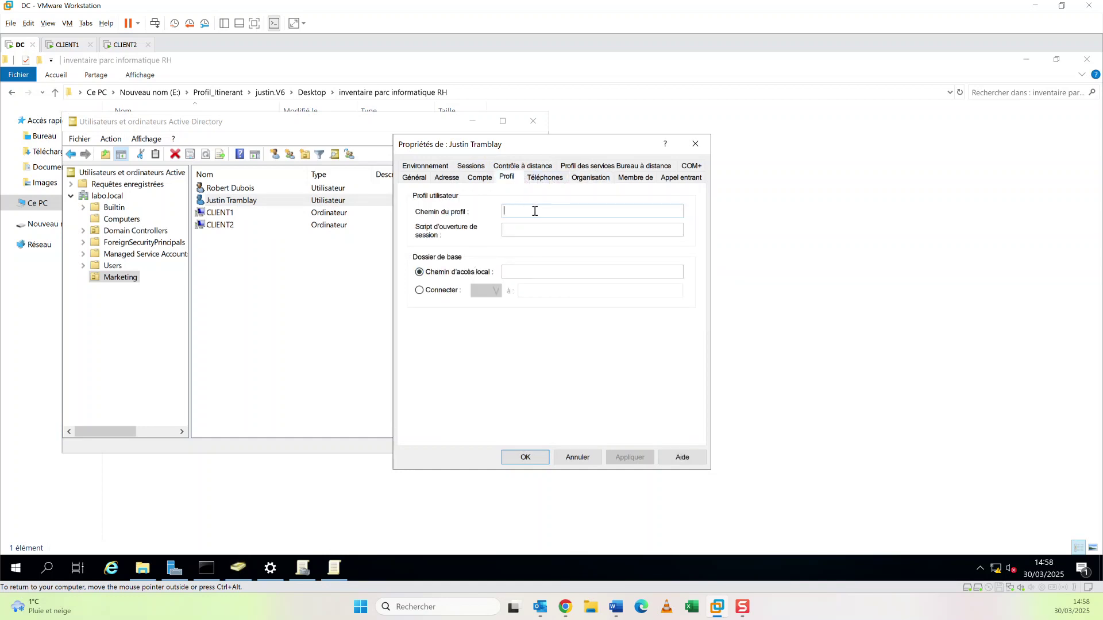
click(695, 144)
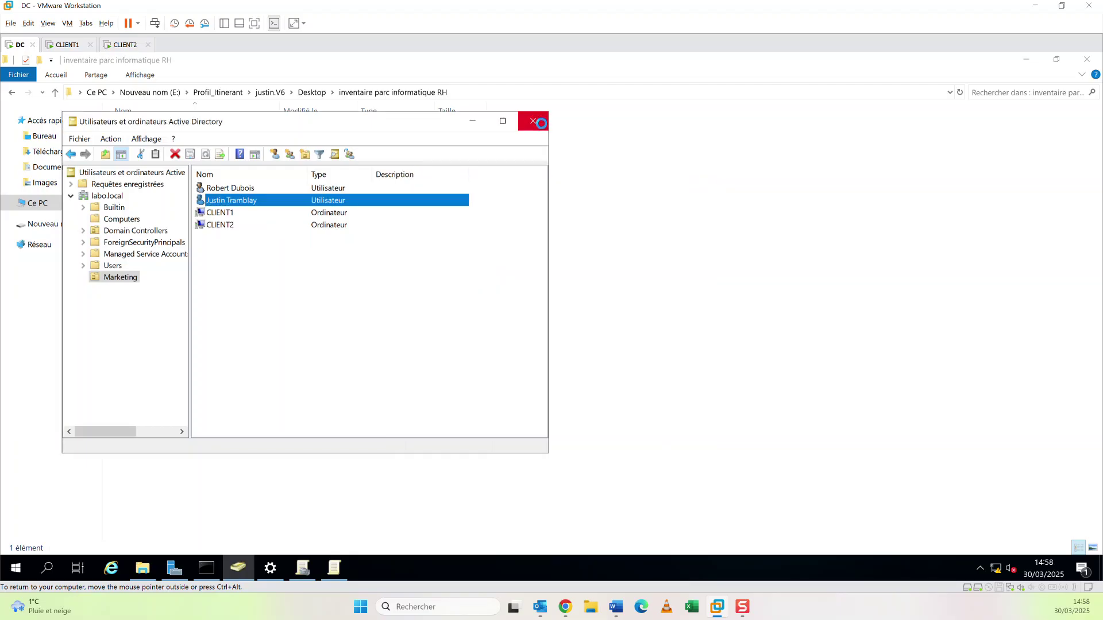
click(534, 121)
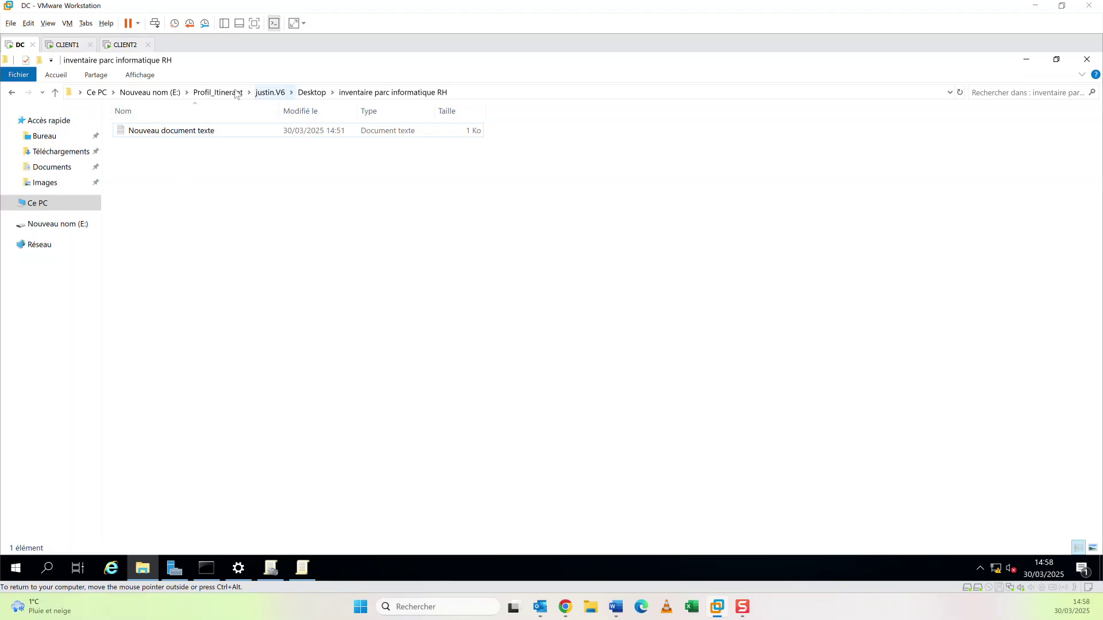
Go back up to the Profil_Itinerant folder on the DC to view the stored roaming profiles.
click(217, 95)
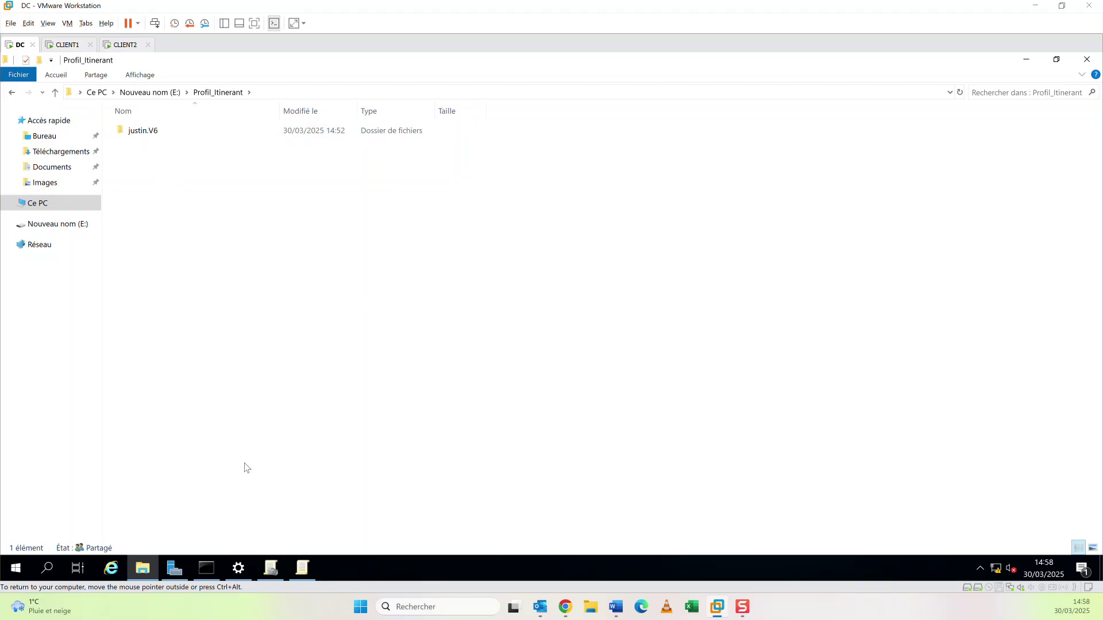
mouse_move(239, 568)
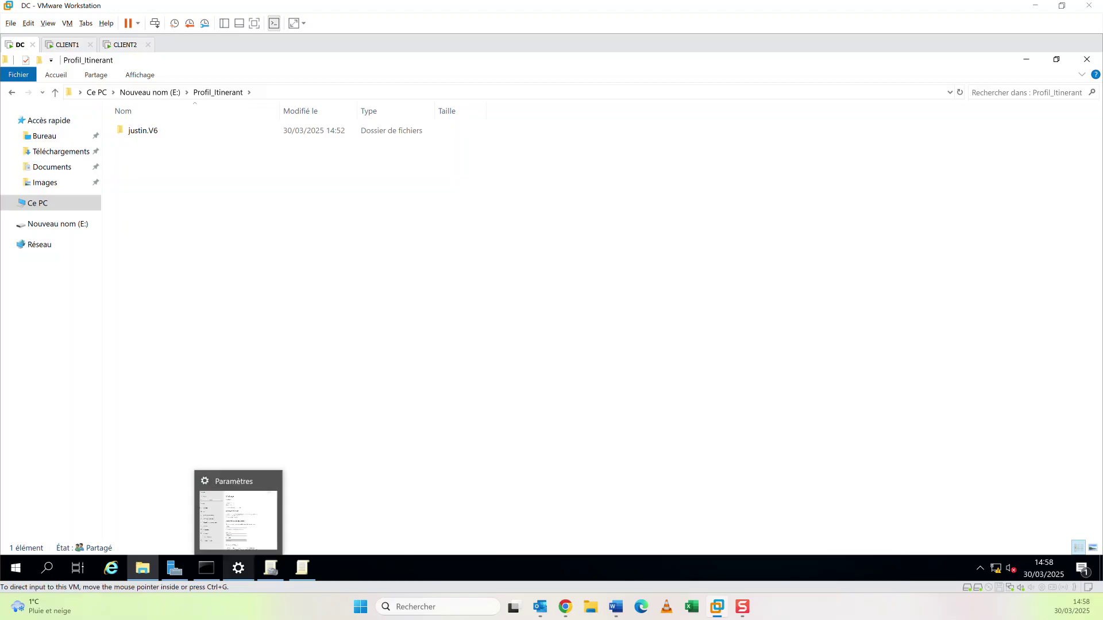